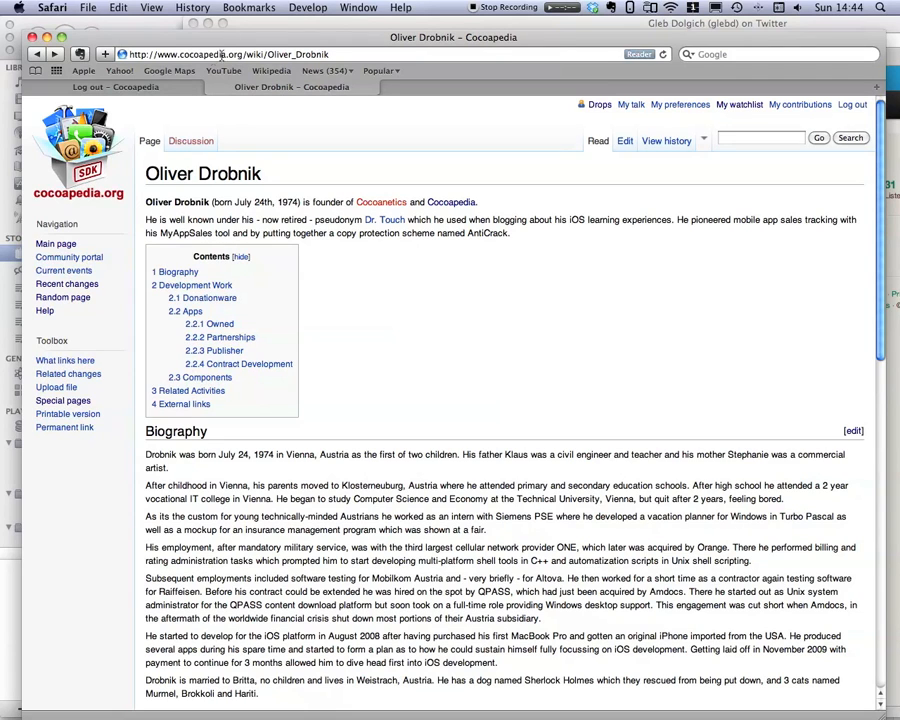
# Copy the profile name from the heading of the Twitter profile page.
pyautogui.moveTo(253, 46); pyautogui.dragTo(250, 49)
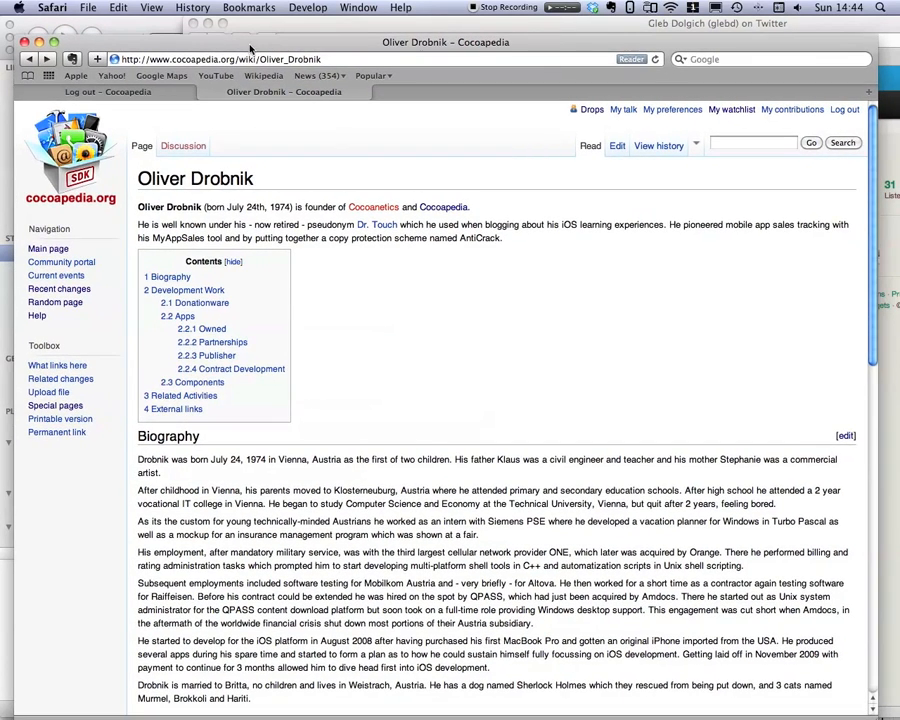
pyautogui.click(245, 21)
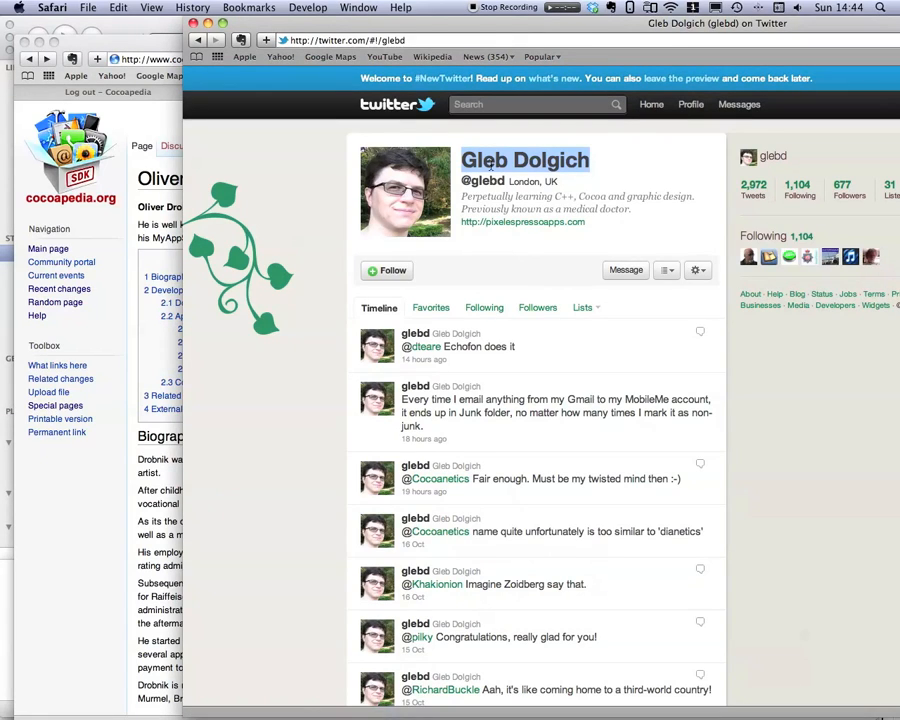
pyautogui.click(600, 164)
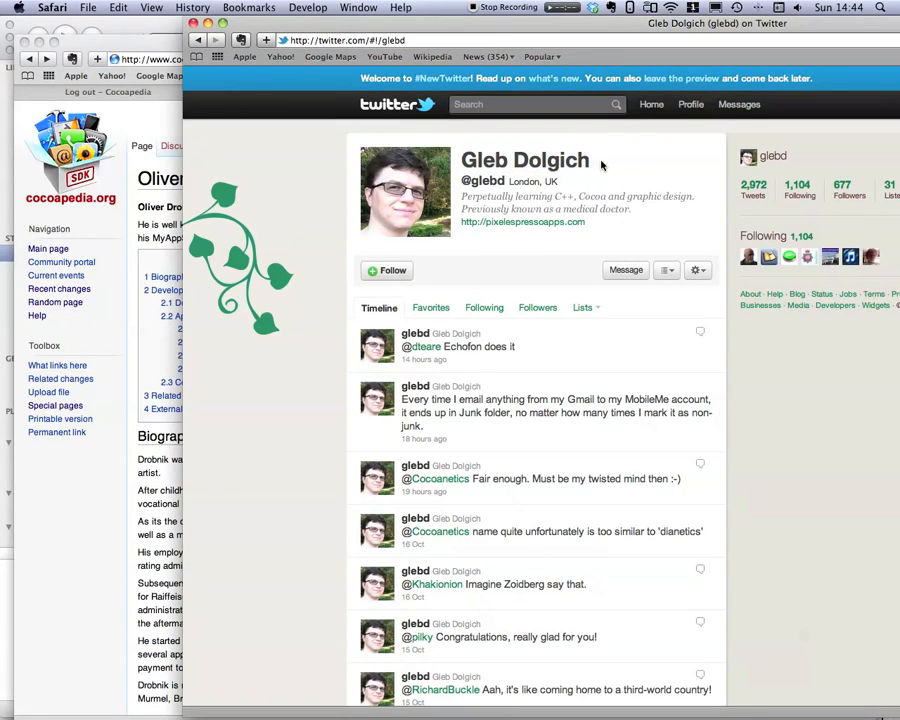
pyautogui.moveTo(601, 165); pyautogui.dragTo(458, 163)
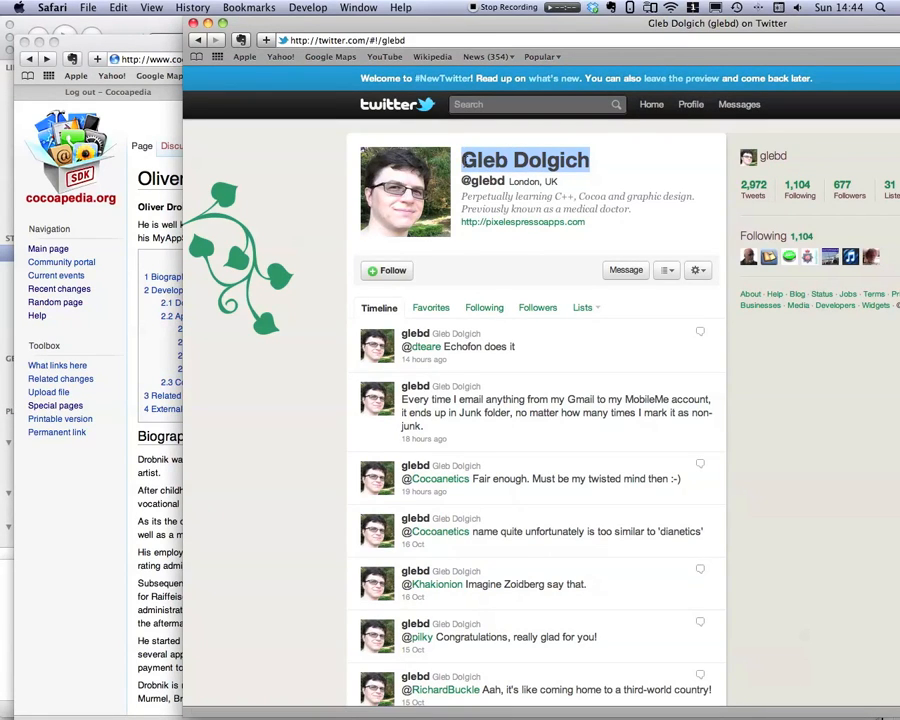
pyautogui.press('super+c')
# Search the Cocoapedia wiki for the copied profile name.
pyautogui.click(148, 114)
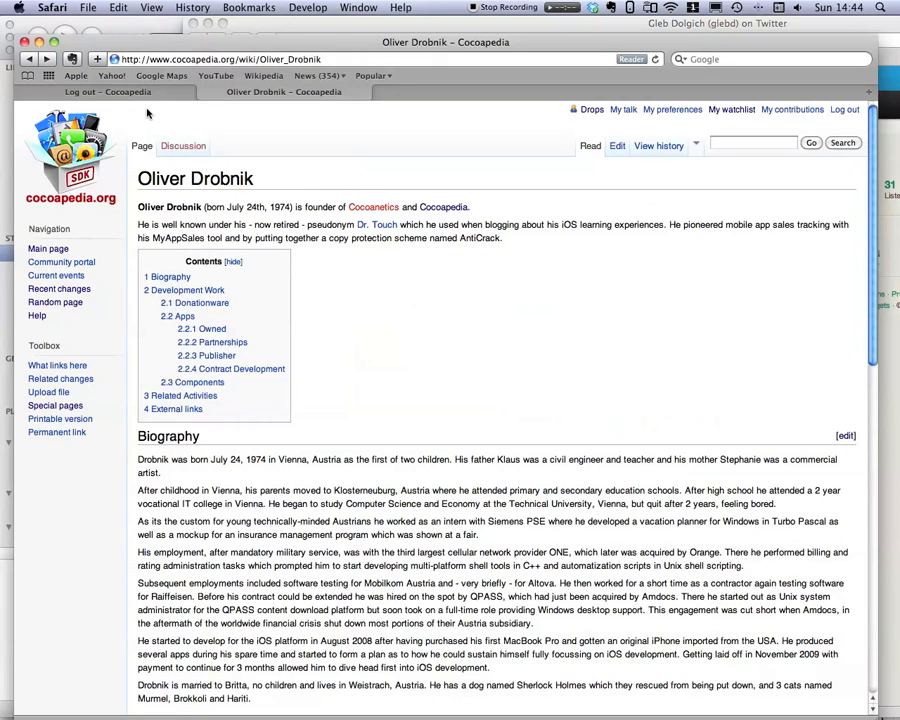
pyautogui.click(730, 145)
pyautogui.press('super+v')
pyautogui.press('Return')
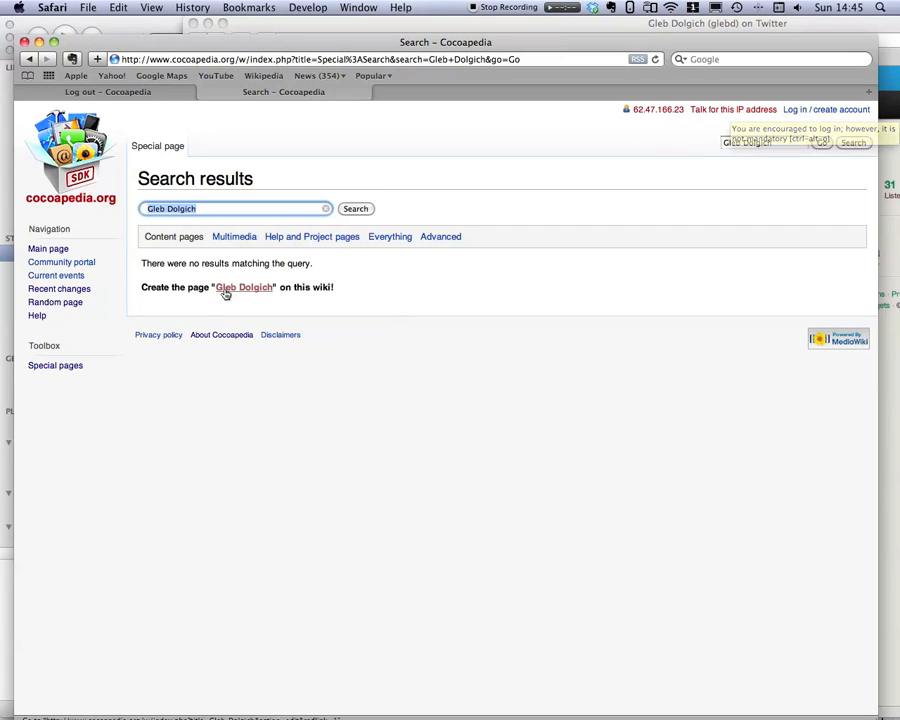
# Log in to the wiki by entering the account password.
pyautogui.click(840, 110)
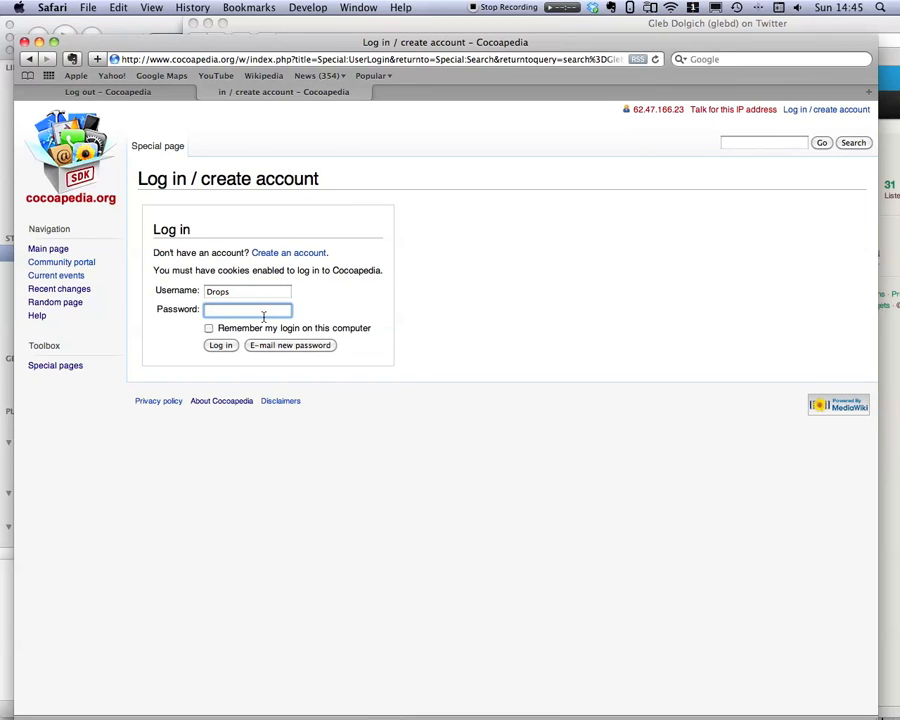
pyautogui.write('p')
pyautogui.press('BackSpace')
pyautogui.write('•••••••')
pyautogui.press('Return')
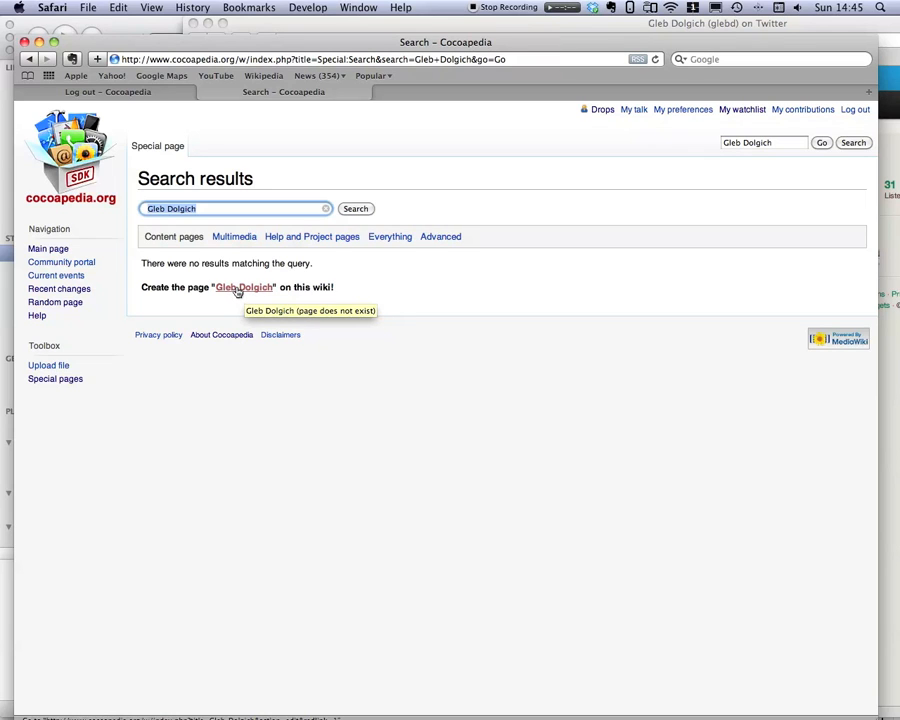
# Open own user page and inspect its wiki source in the editor.
pyautogui.click(601, 112)
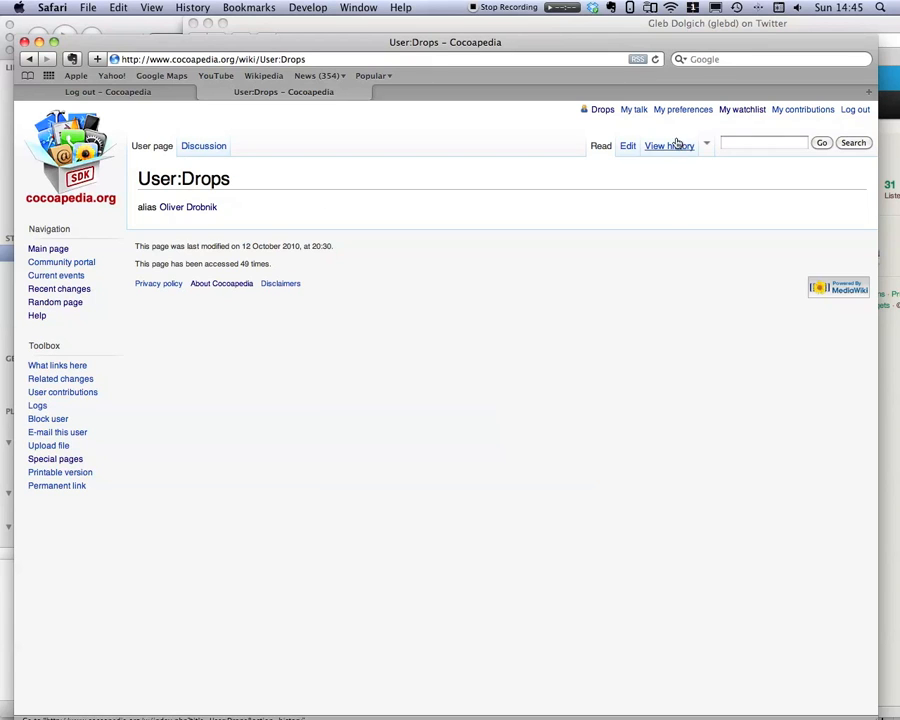
pyautogui.click(629, 146)
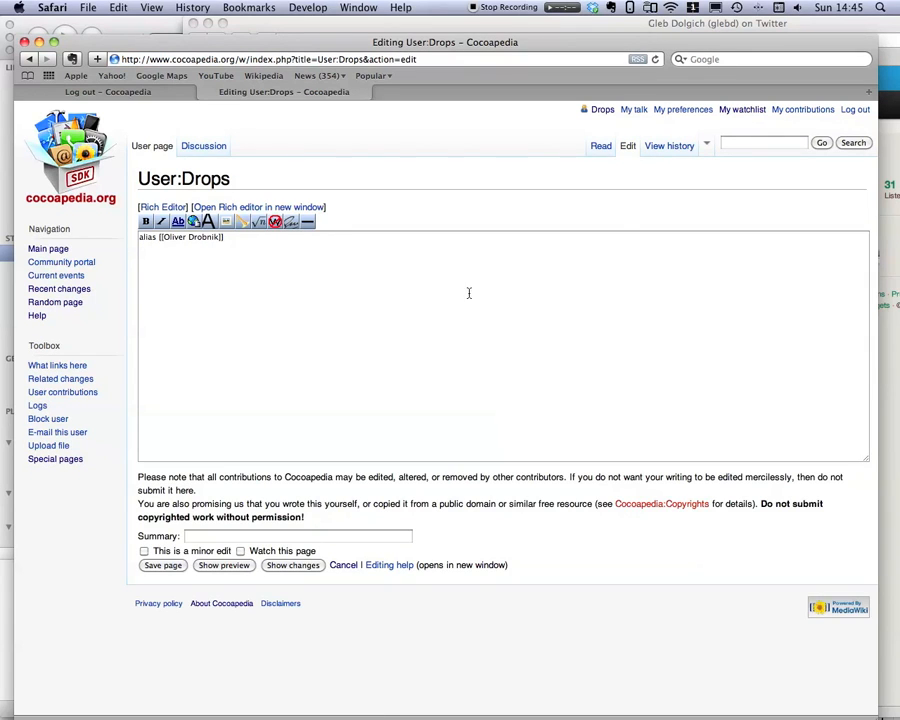
pyautogui.click(599, 147)
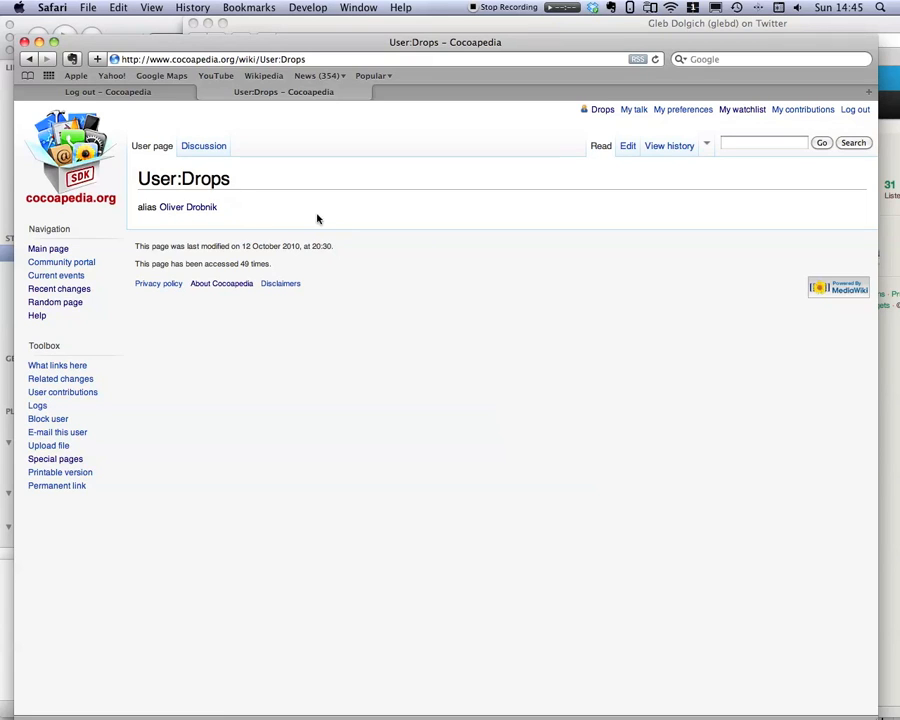
pyautogui.click(627, 146)
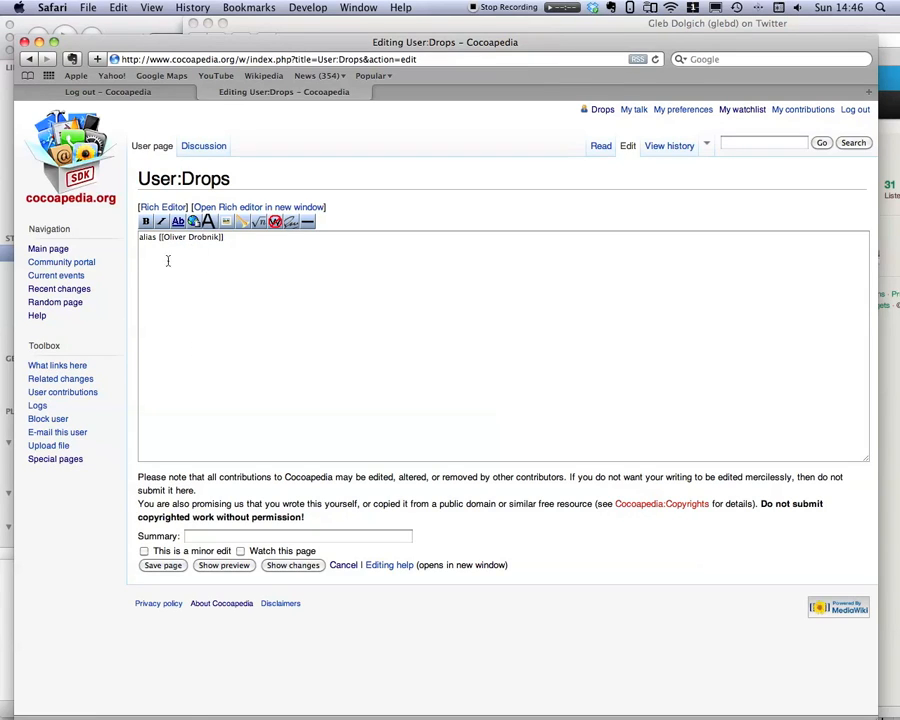
pyautogui.hotkey('ctrl', 'alt', 's')
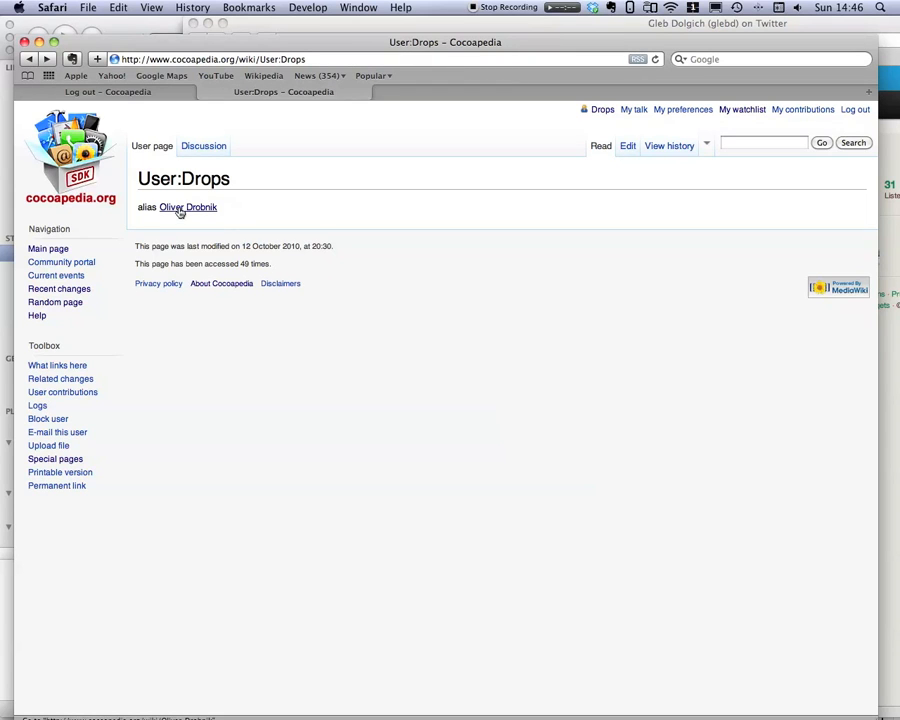
# Open the developer article linked from the user page and move the wiki window below the Twitter profile.
pyautogui.click(180, 210)
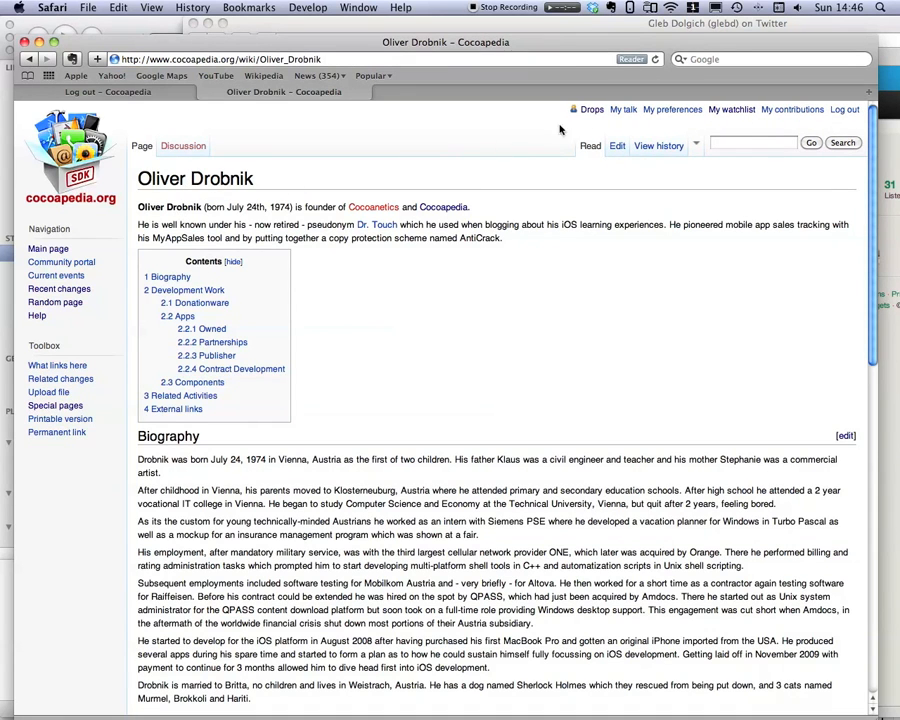
pyautogui.moveTo(405, 45); pyautogui.dragTo(405, 206)
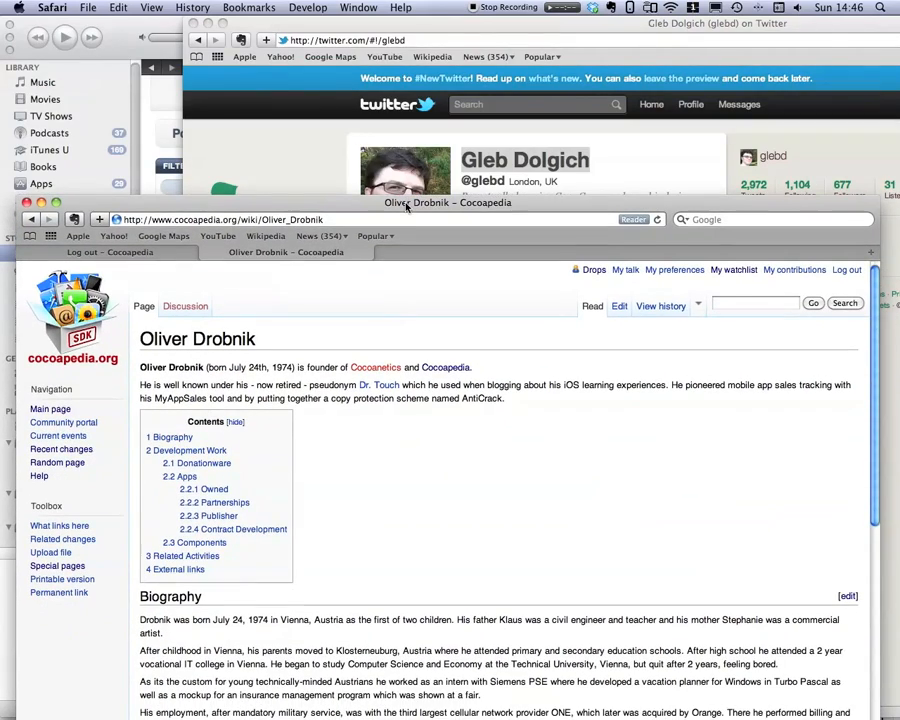
pyautogui.click(513, 165)
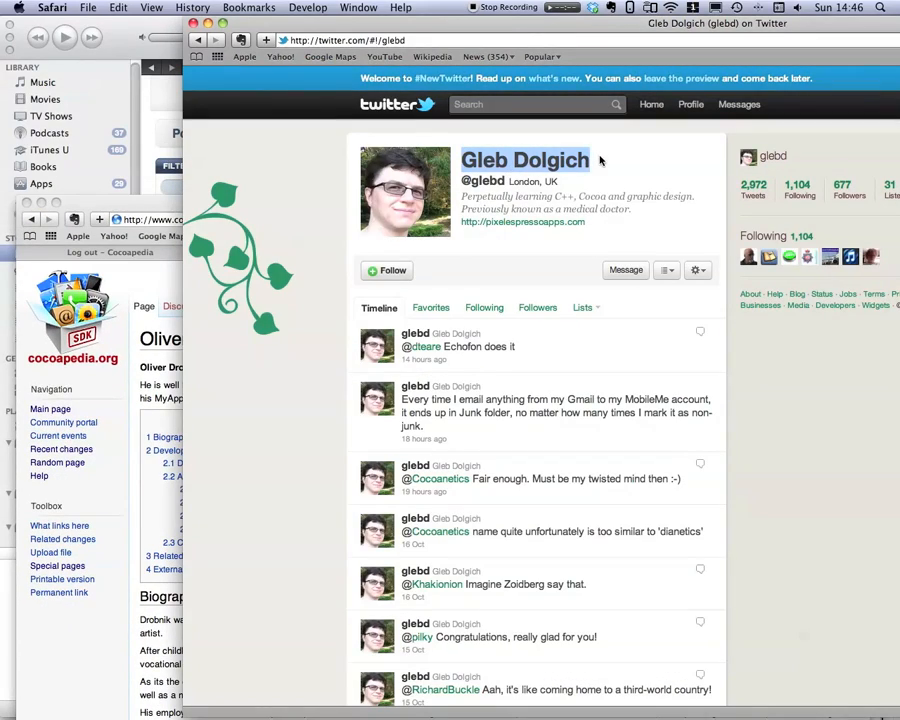
pyautogui.press('super+Tab')
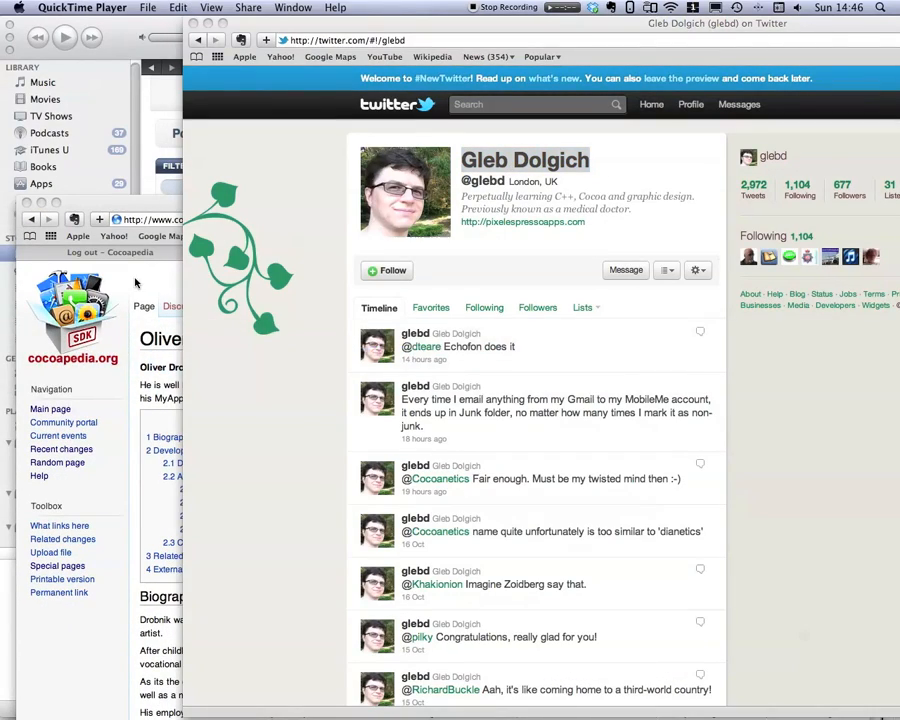
pyautogui.click(97, 200)
# Search the wiki again for the pasted profile name and open the editor to create that page.
pyautogui.click(744, 304)
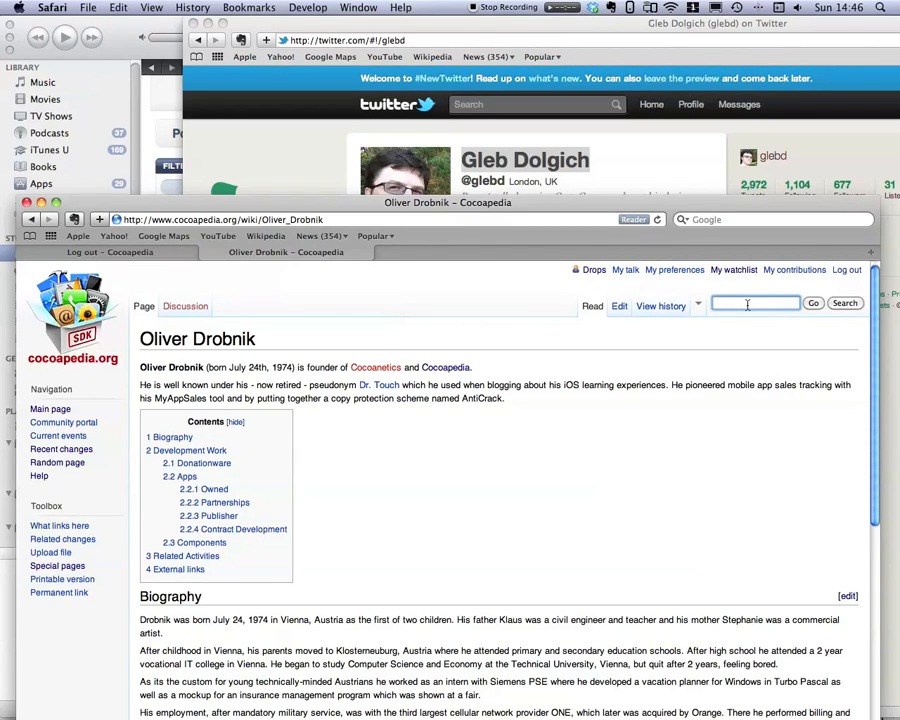
pyautogui.press('super+v')
pyautogui.press('Return')
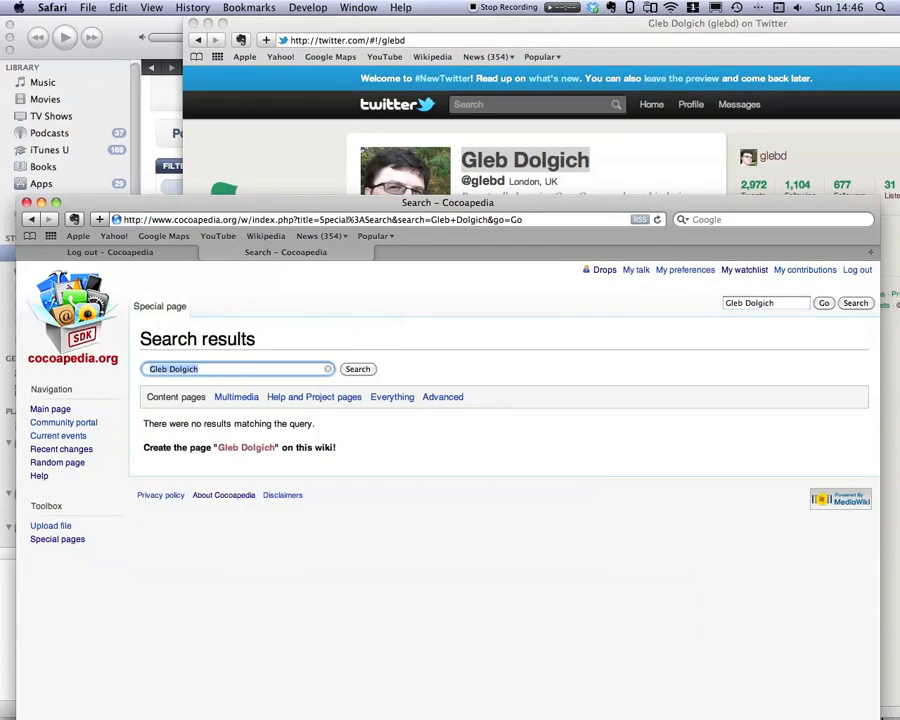
pyautogui.click(247, 448)
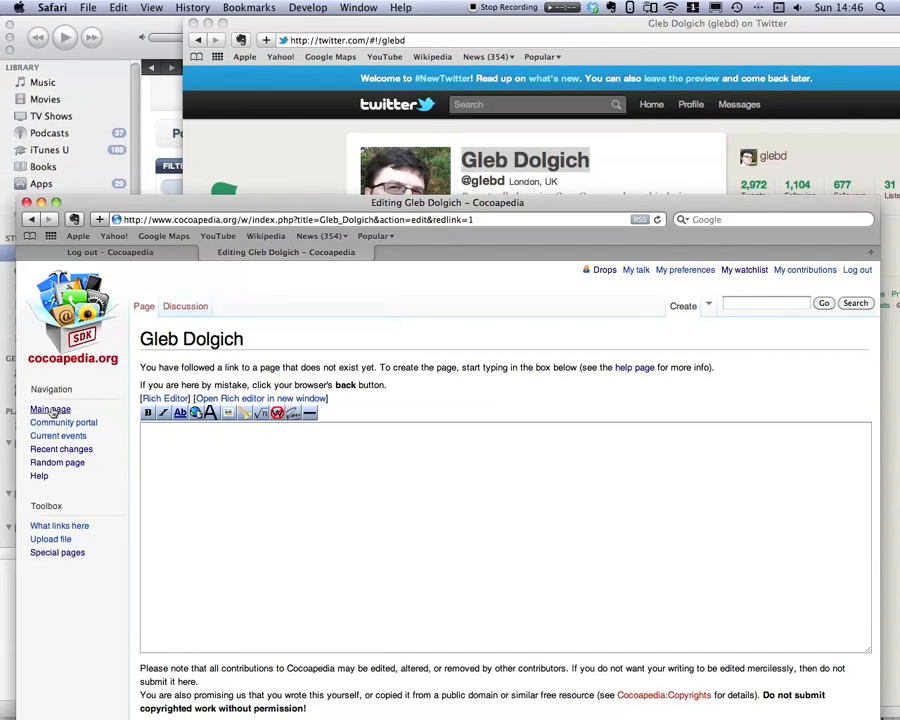
# In a new tab, reach the developer article through own user page and open its source for editing.
pyautogui.click(604, 270)
pyautogui.click(500, 251)
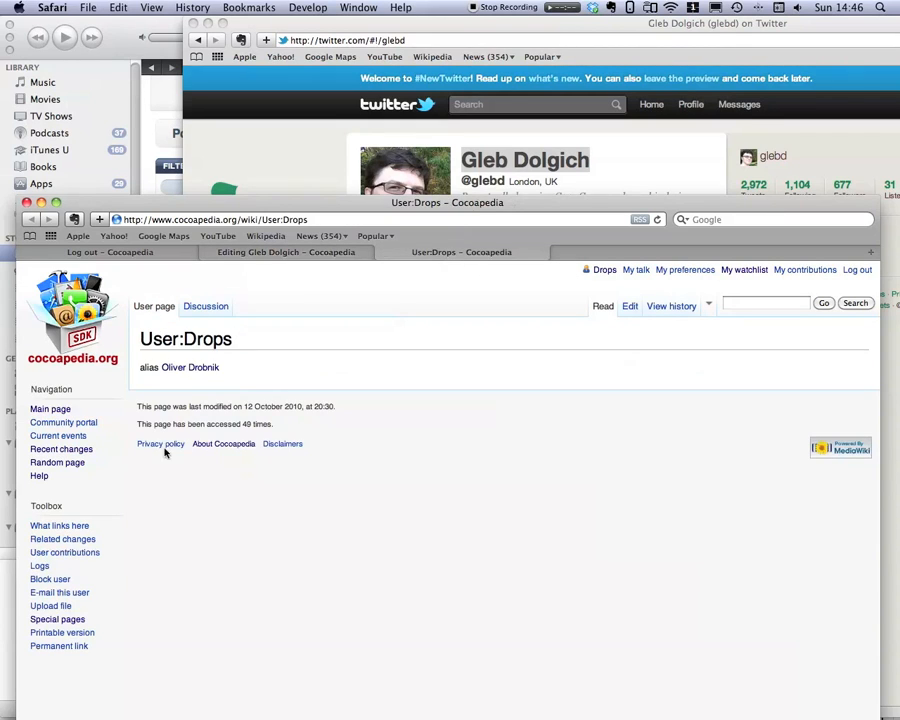
pyautogui.click(188, 370)
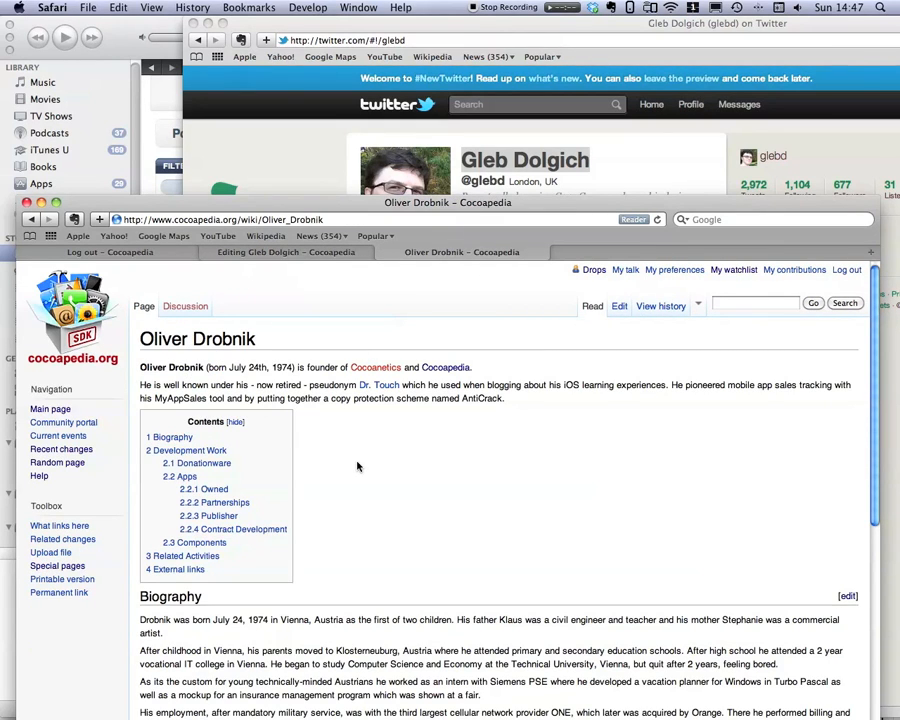
pyautogui.click(619, 308)
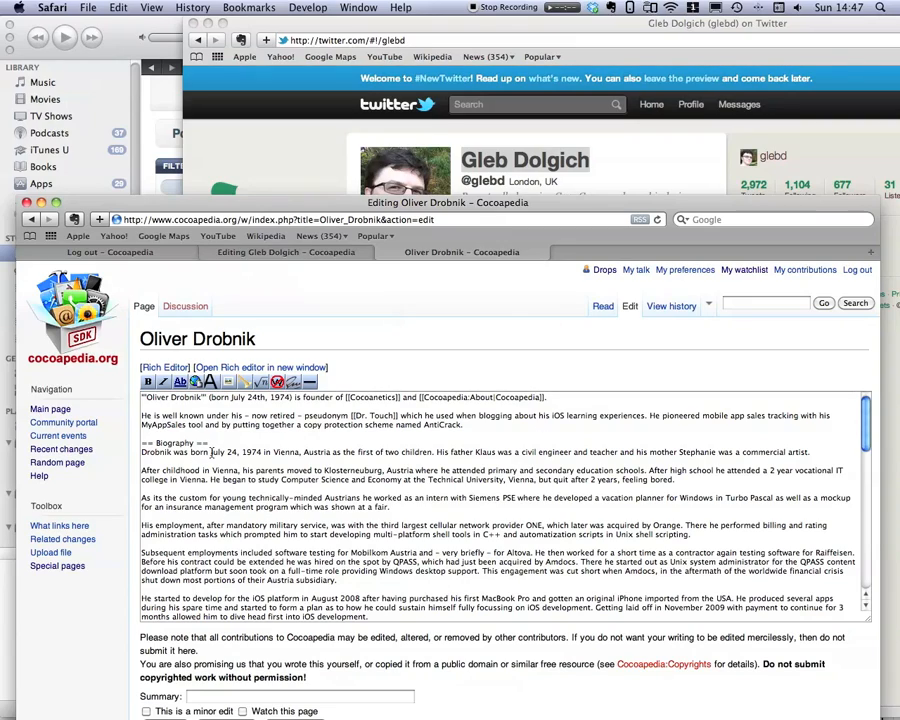
# Examine the opening markup of the article source, including the Biography heading syntax.
pyautogui.scroll(-20, 178, 441)
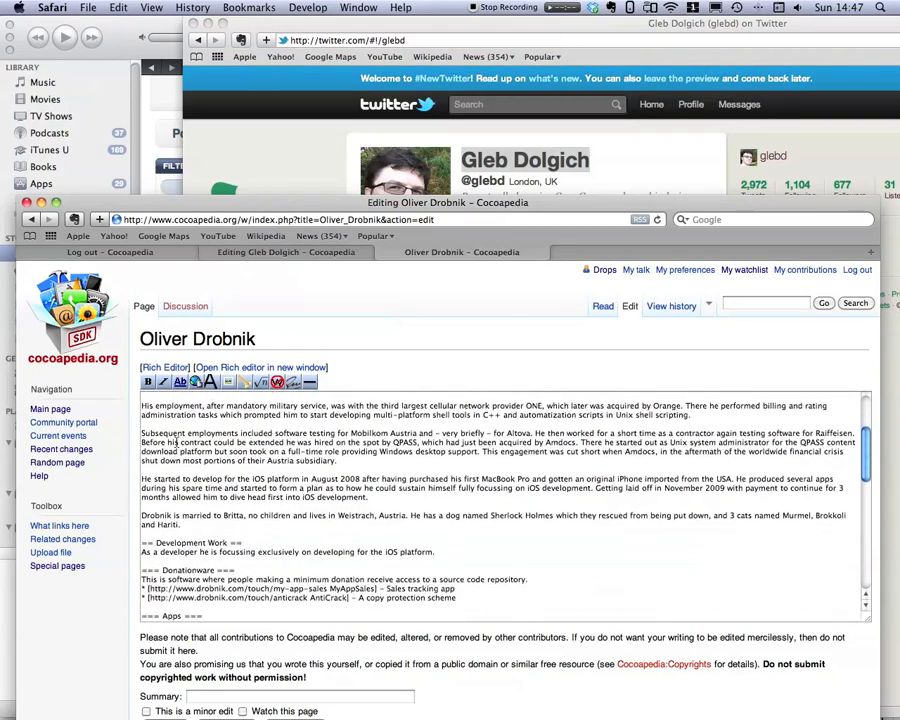
pyautogui.scroll(20, 185, 460)
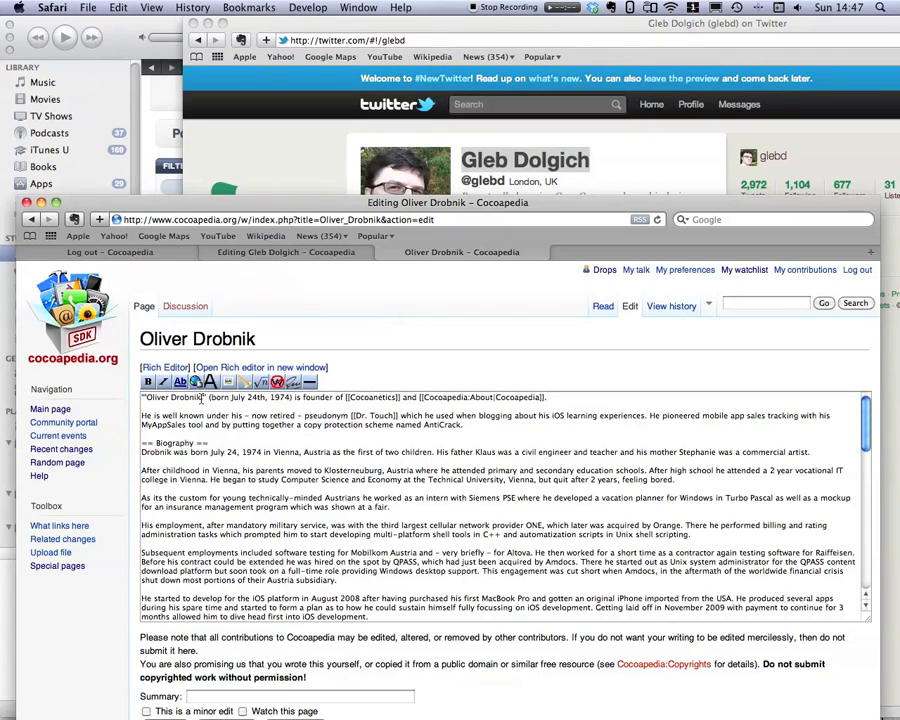
pyautogui.click(203, 397)
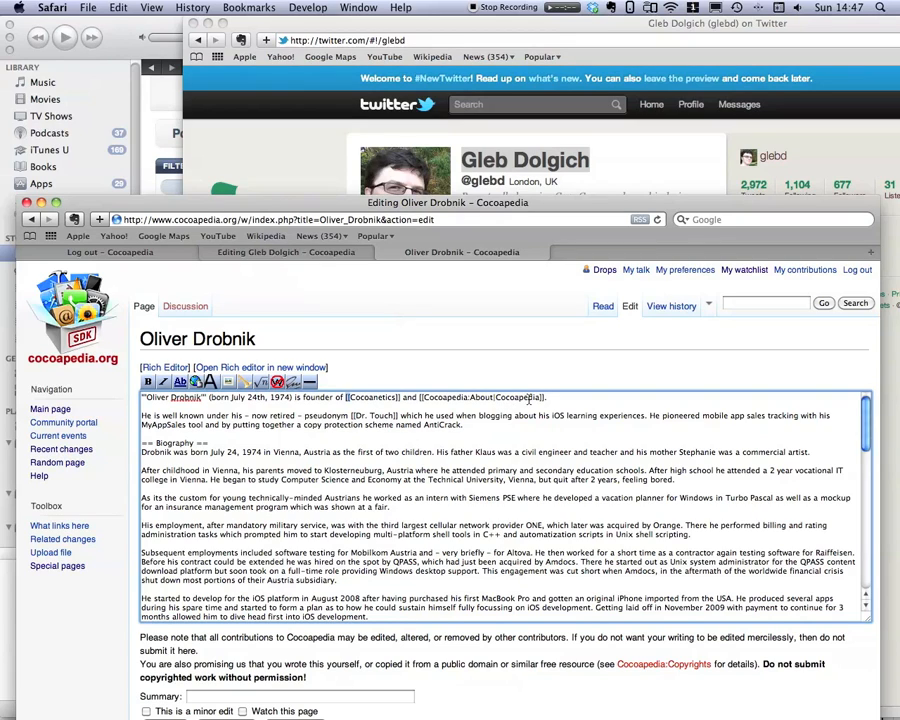
pyautogui.doubleClick(145, 443)
pyautogui.scroll(-1, 160, 435)
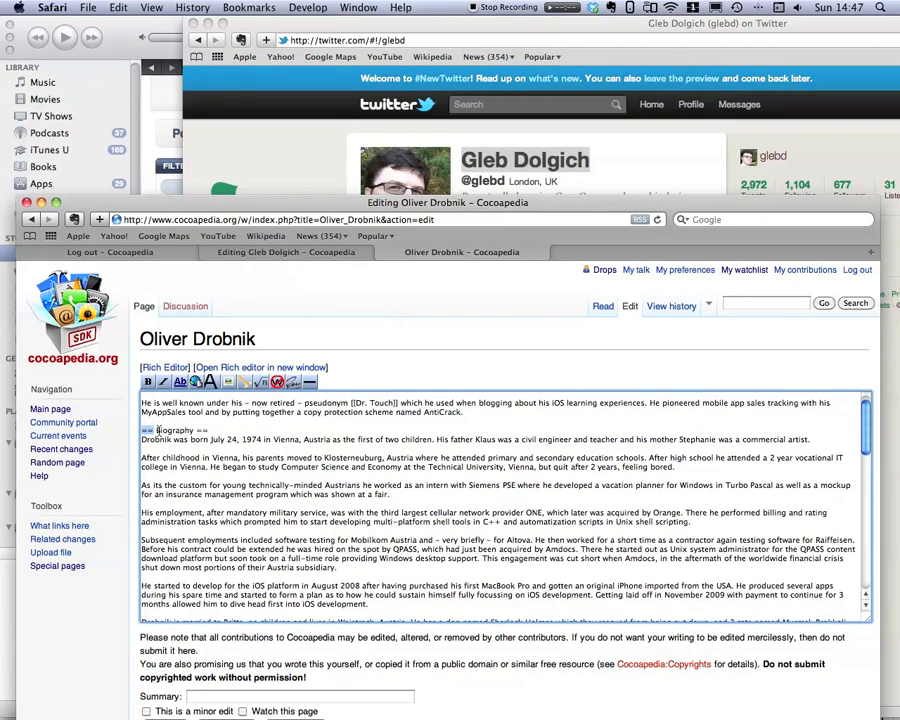
# Scroll through the article source examining the section and subsection heading markup and link lists.
pyautogui.scroll(-10, 170, 460)
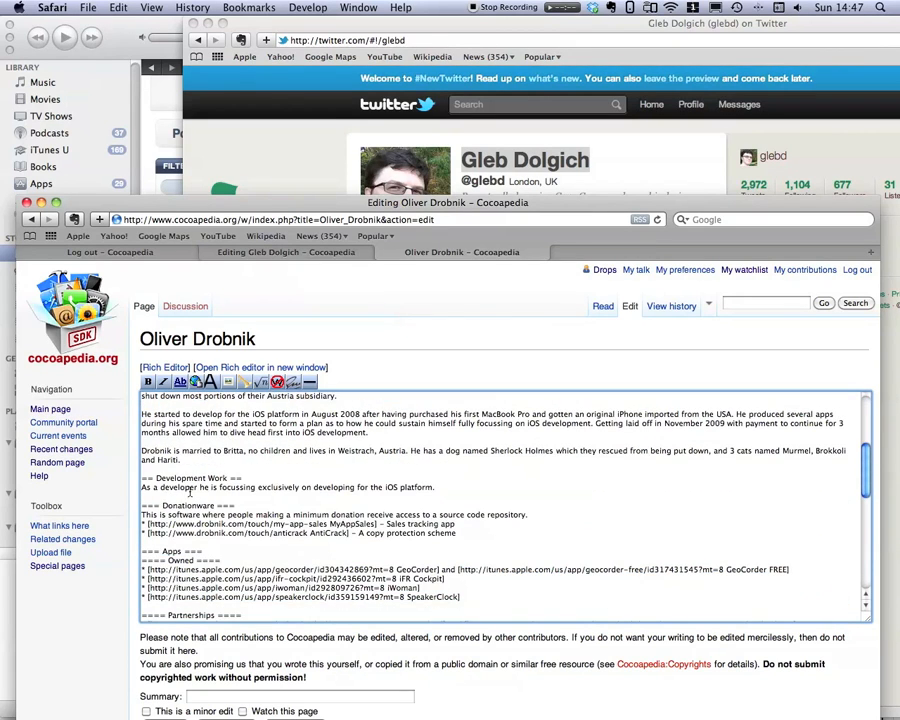
pyautogui.scroll(-1, 190, 492)
pyautogui.scroll(-1, 143, 524)
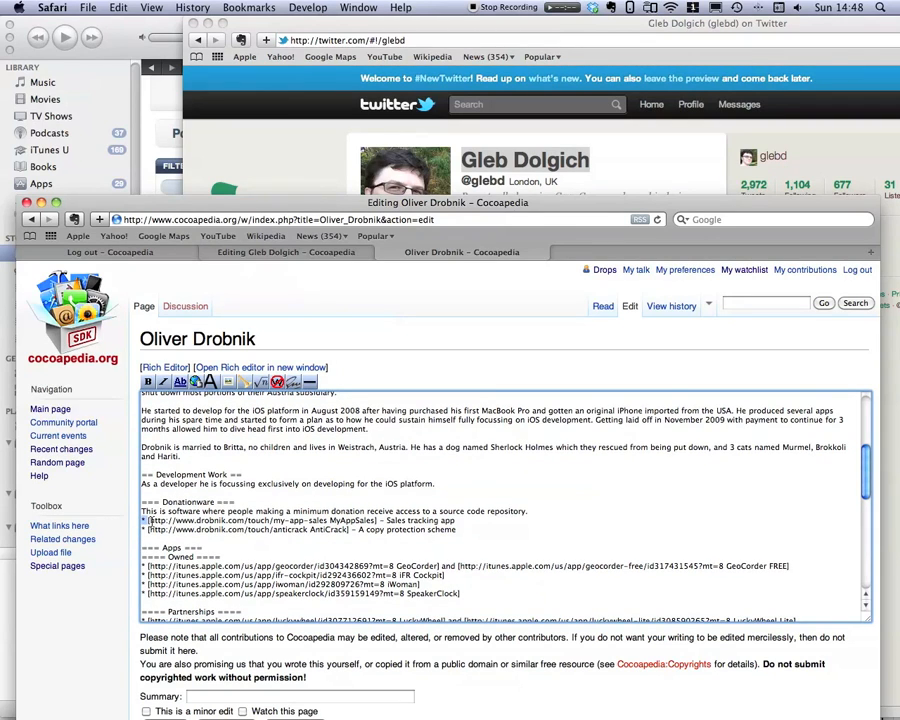
pyautogui.scroll(-3, 200, 520)
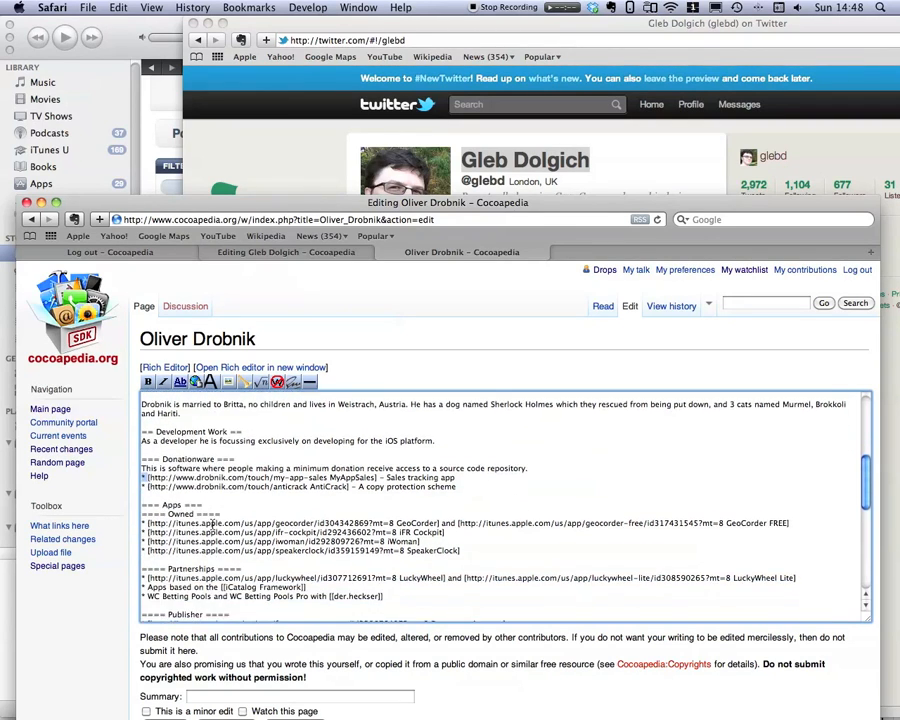
pyautogui.scroll(-1, 190, 514)
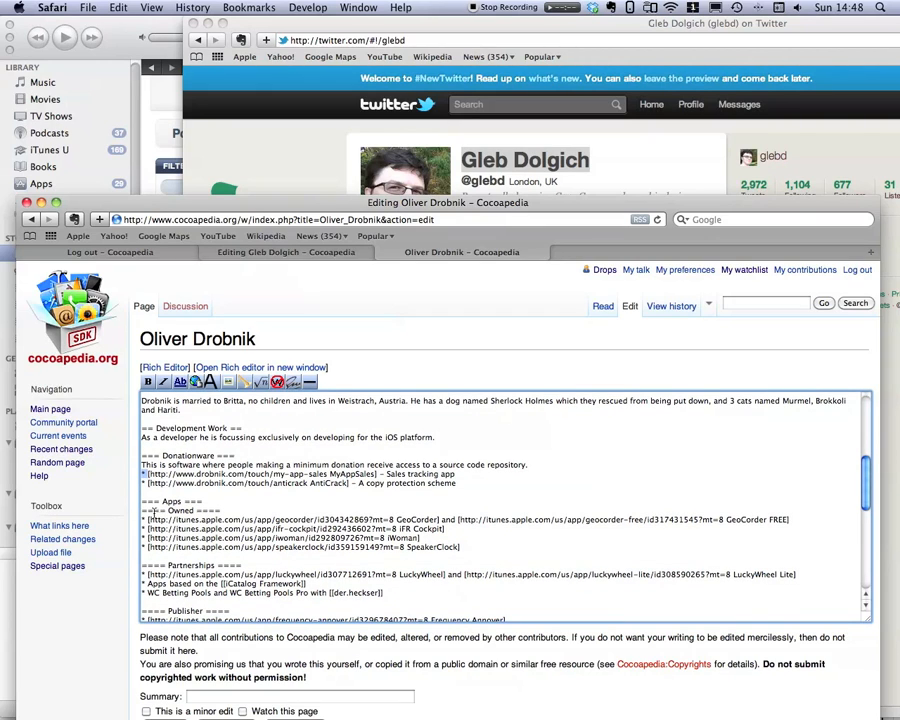
pyautogui.moveTo(165, 511); pyautogui.dragTo(142, 511)
pyautogui.scroll(5, 142, 510)
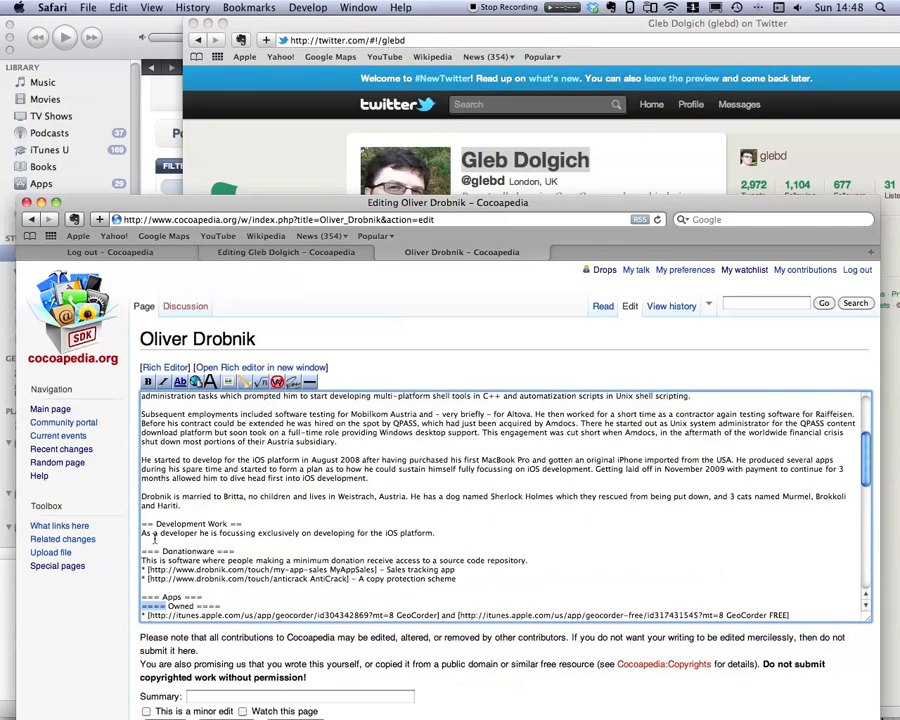
pyautogui.moveTo(141, 524); pyautogui.dragTo(151, 524)
pyautogui.scroll(-4, 180, 450)
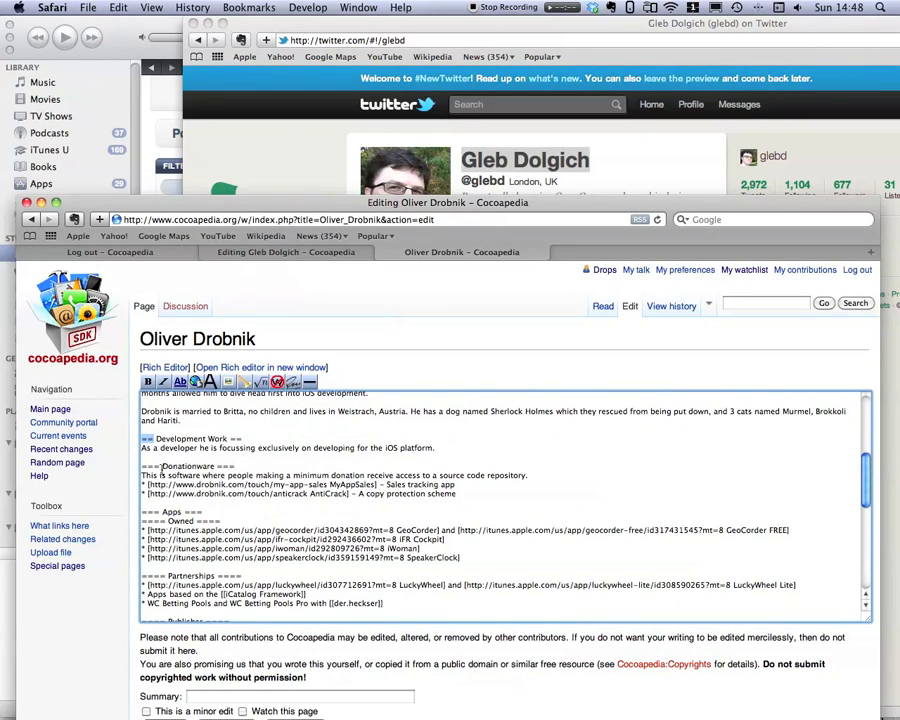
pyautogui.scroll(1, 157, 474)
pyautogui.moveTo(158, 467); pyautogui.dragTo(141, 467)
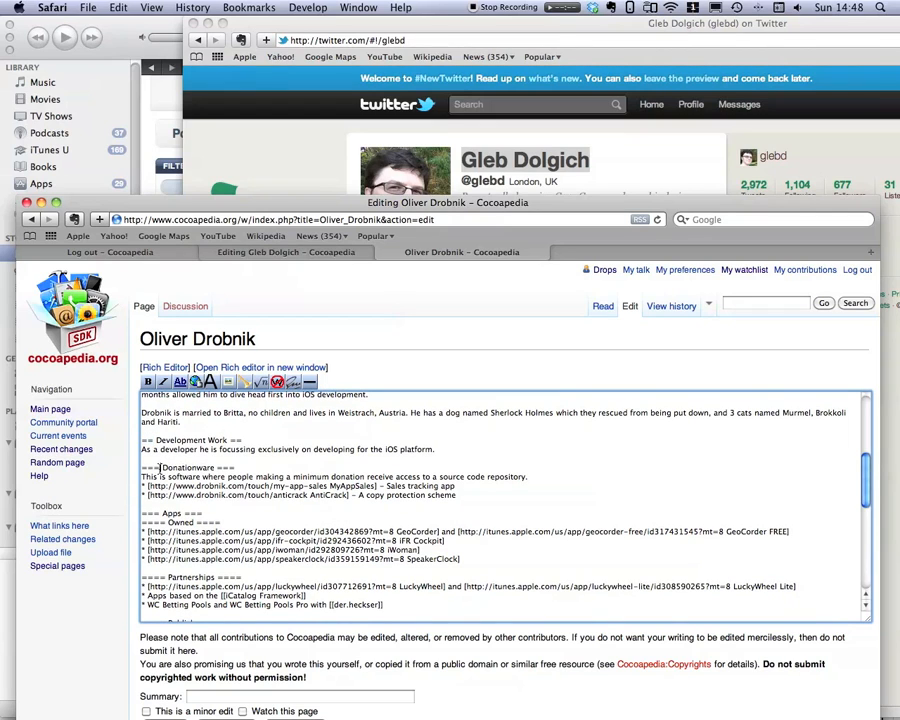
pyautogui.scroll(-3, 149, 478)
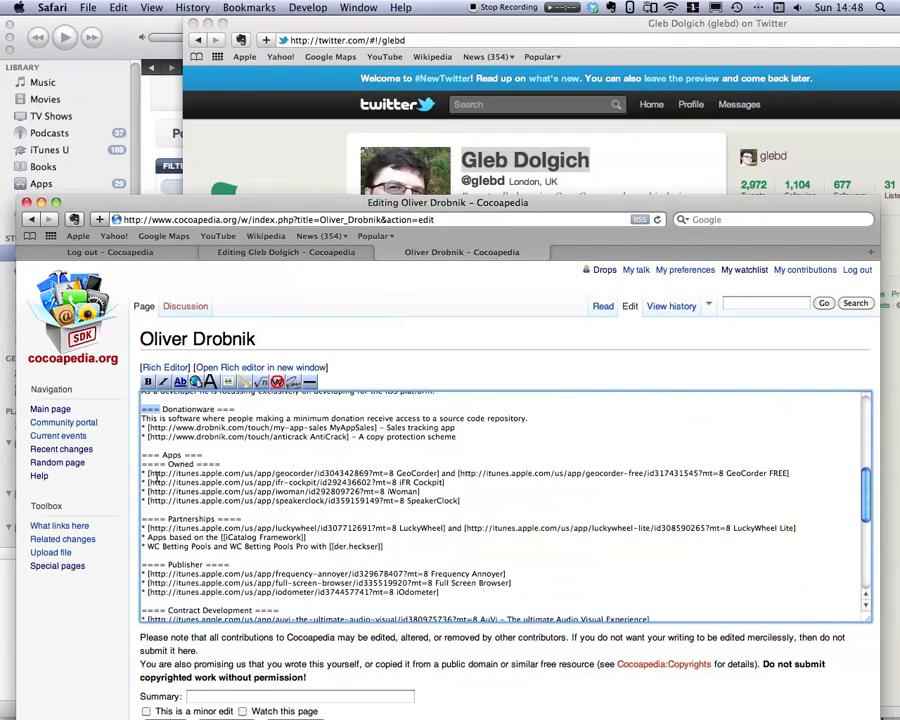
# Examine the Apps, Partnerships, Publisher, Components and External links sections near the end of the source.
pyautogui.click(160, 464)
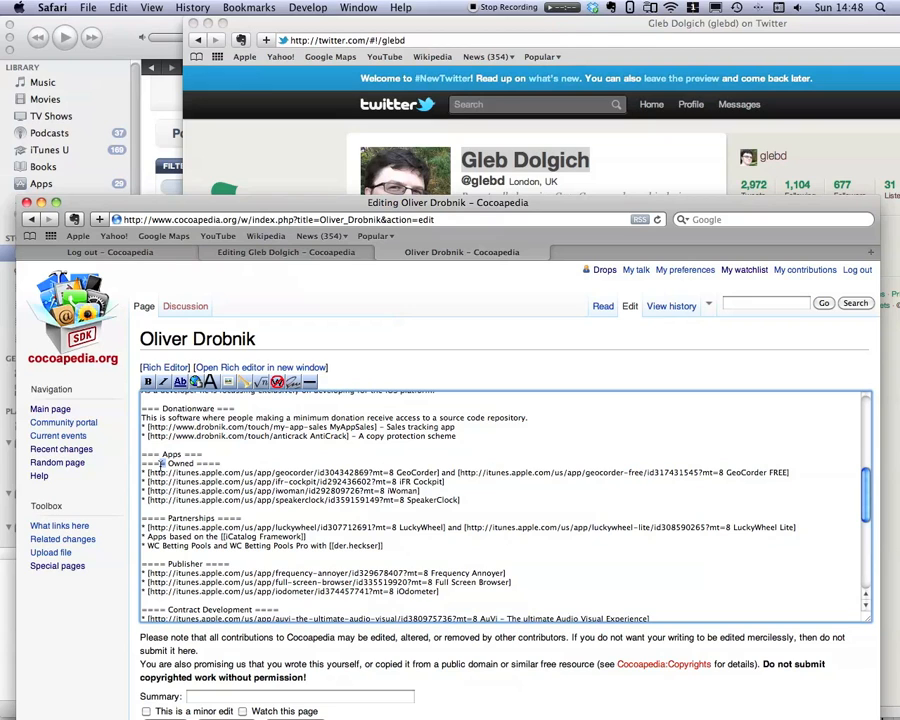
pyautogui.scroll(-3, 160, 464)
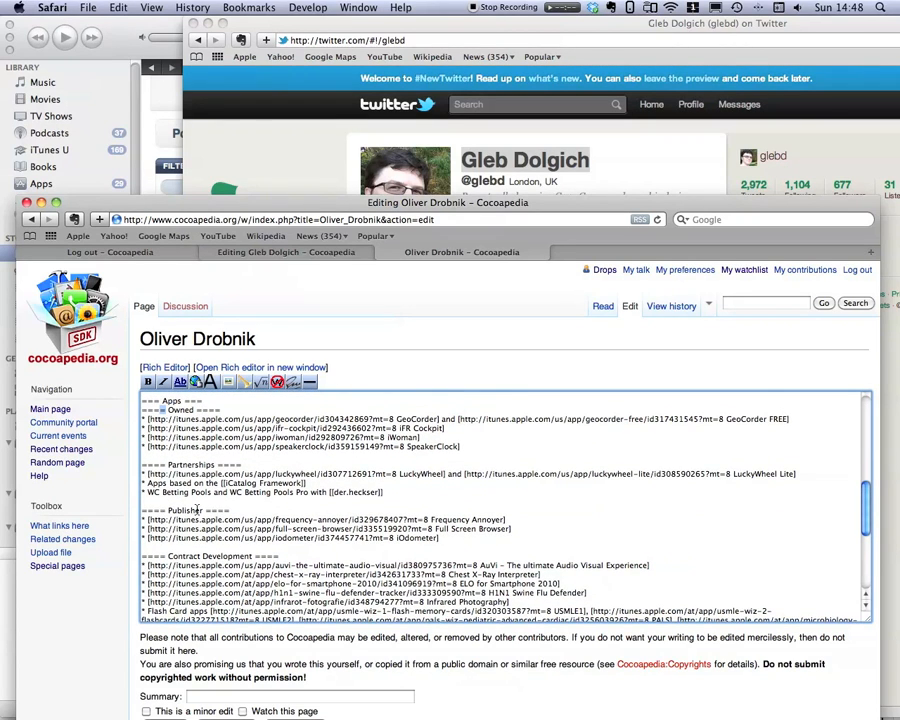
pyautogui.scroll(1, 200, 460)
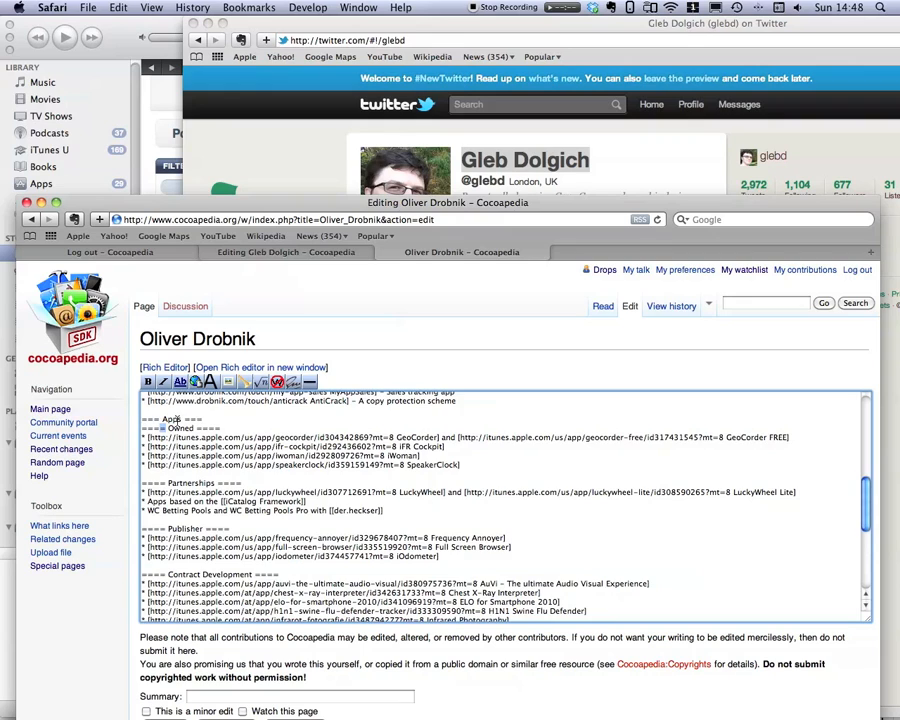
pyautogui.scroll(-8, 237, 509)
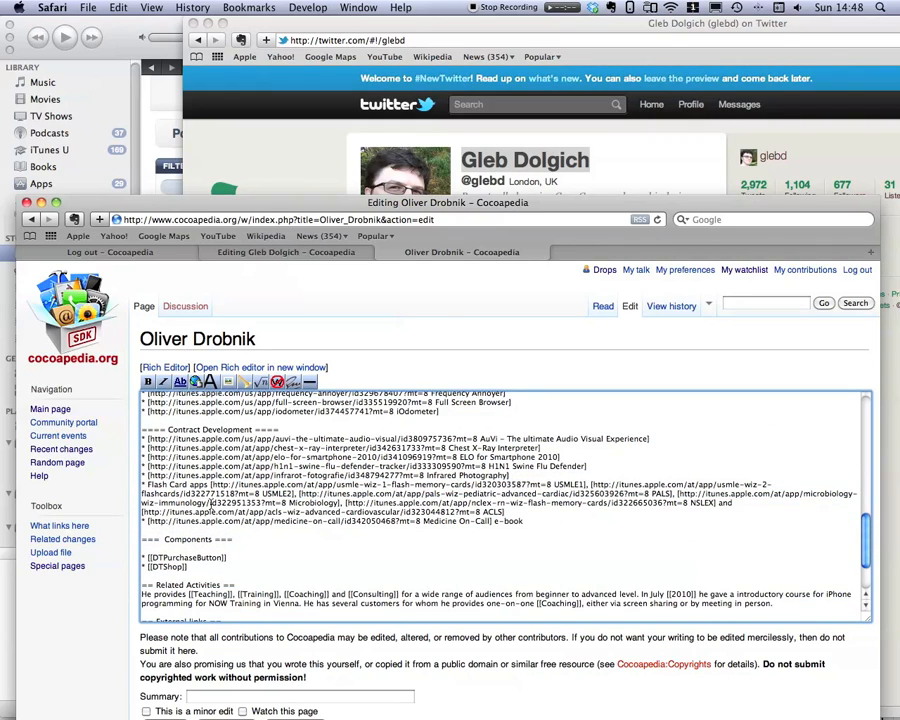
pyautogui.scroll(-4, 211, 507)
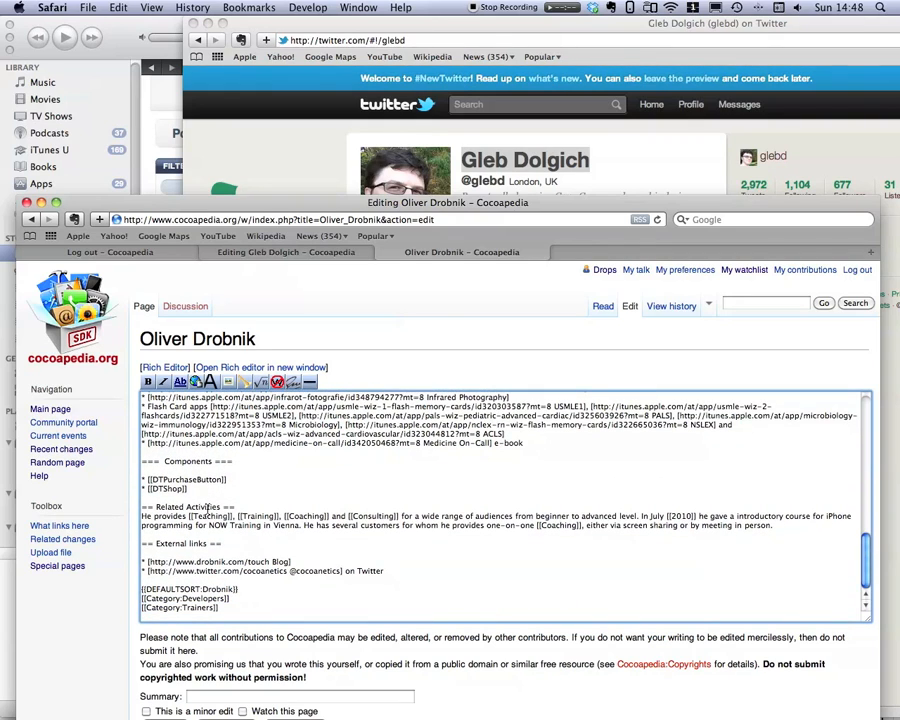
pyautogui.scroll(5, 236, 450)
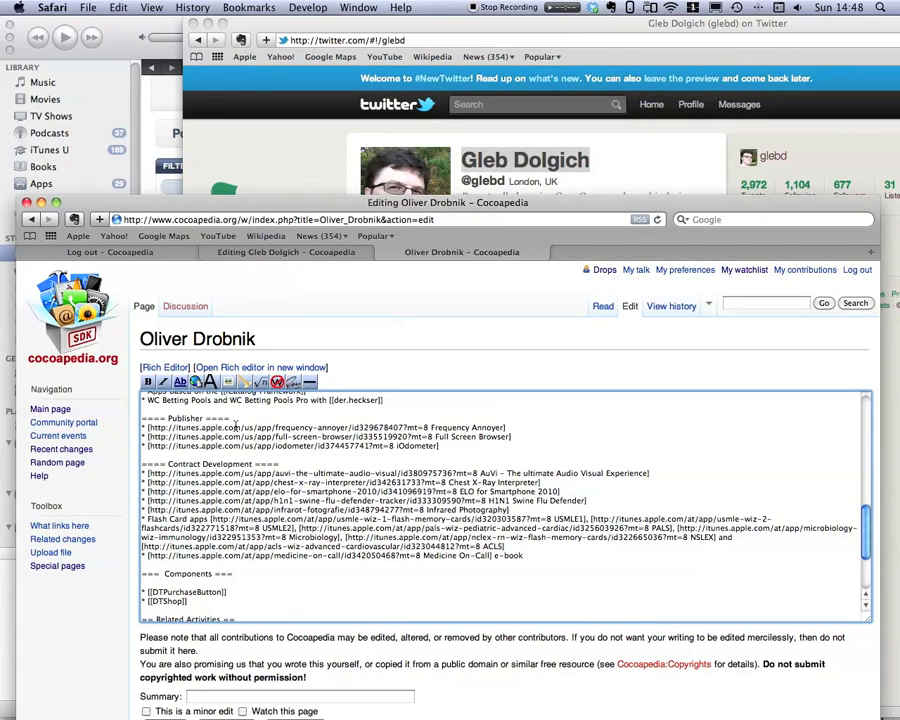
pyautogui.scroll(-5, 236, 427)
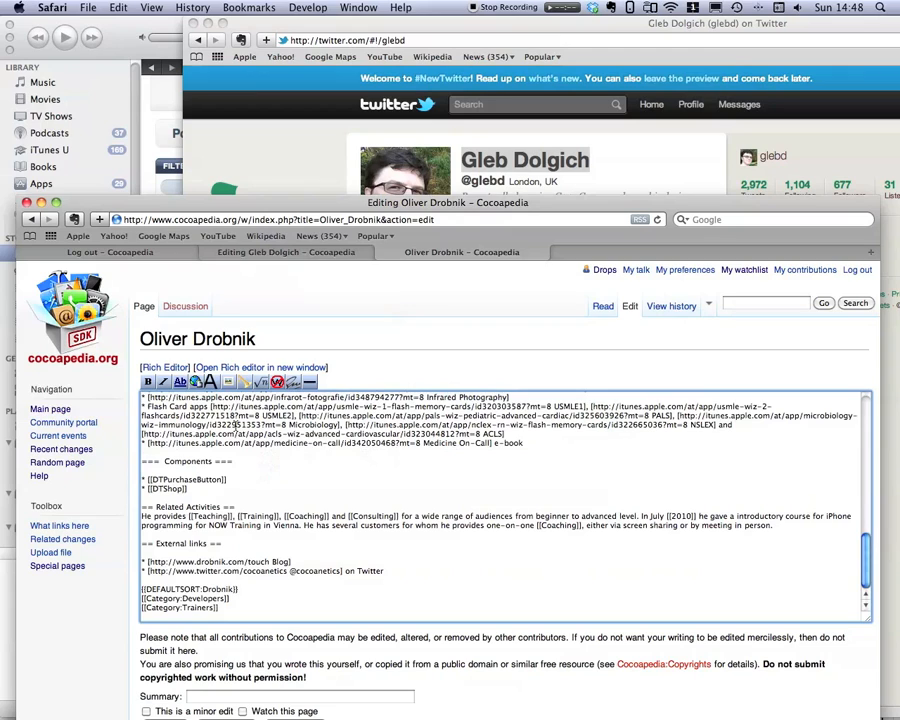
# Remove the blank lines directly below the External links and Components headings in the source article.
pyautogui.click(151, 552)
pyautogui.press('BackSpace')
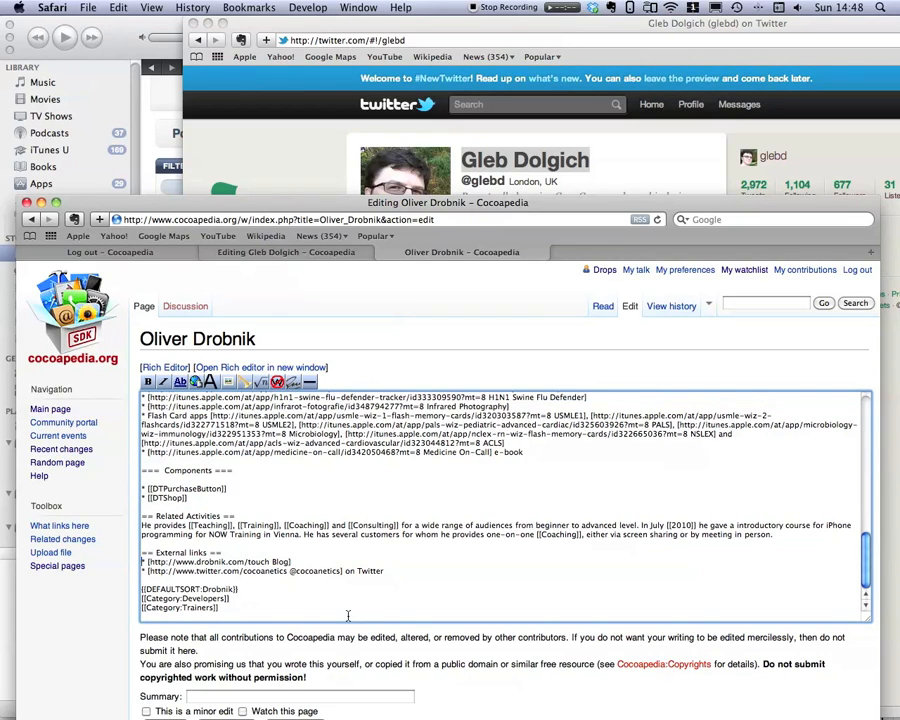
pyautogui.press('BackSpace')
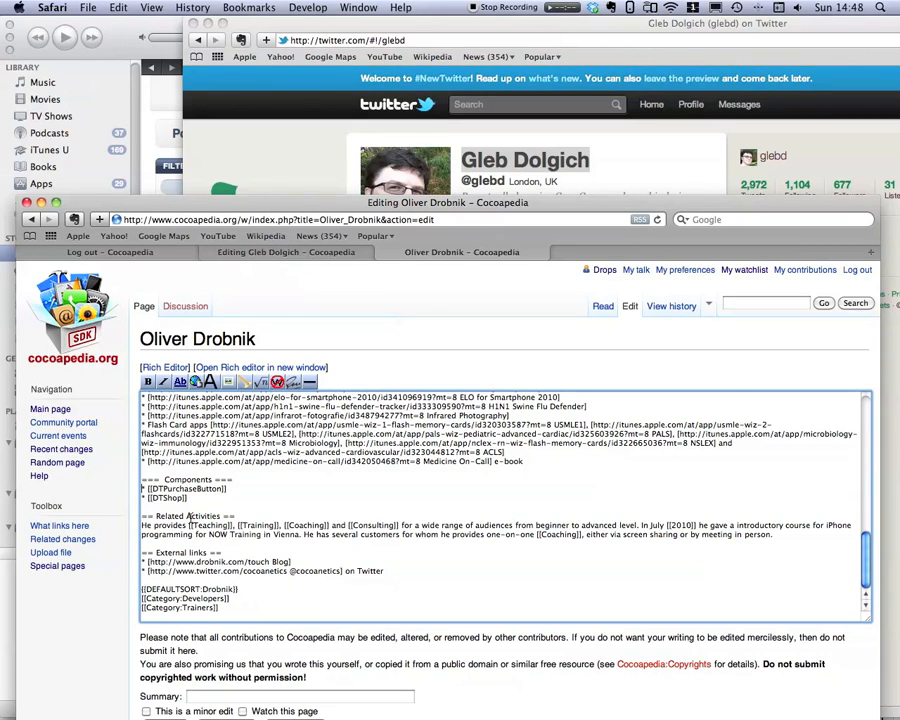
# Change the heading Related Activities to Related activities.
pyautogui.moveTo(187, 517); pyautogui.dragTo(193, 517)
pyautogui.write('a')
pyautogui.scroll(1, 200, 571)
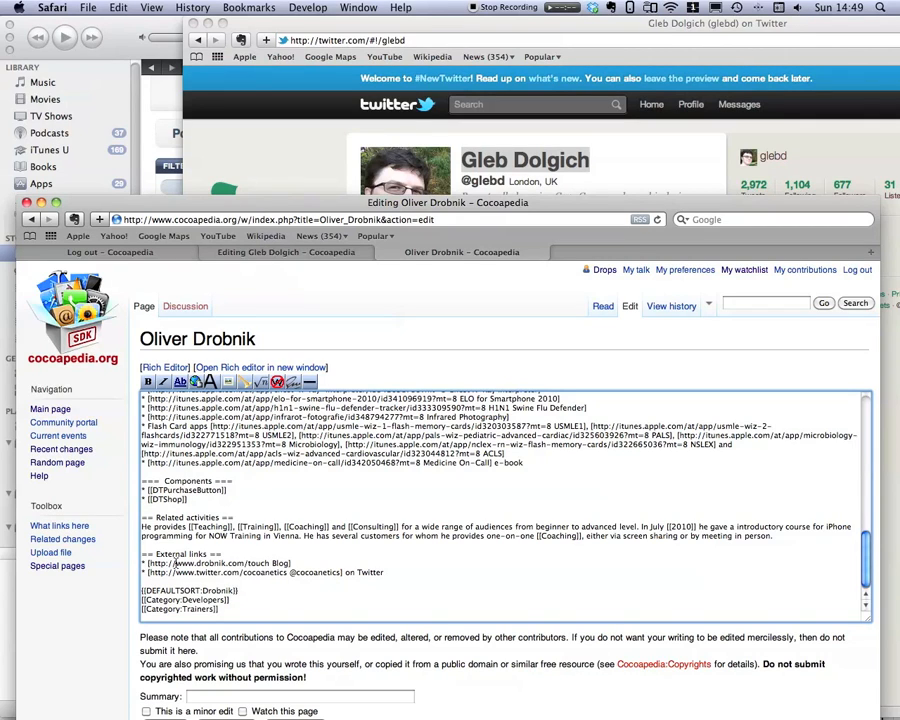
# Examine the external link, article title, DEFAULTSORT and category markup at the end of the source.
pyautogui.moveTo(148, 563); pyautogui.dragTo(268, 566)
pyautogui.click(271, 564)
pyautogui.moveTo(290, 574); pyautogui.dragTo(342, 574)
pyautogui.moveTo(140, 590); pyautogui.dragTo(239, 601)
pyautogui.click(210, 606)
pyautogui.click(186, 600)
pyautogui.scroll(3, 218, 612)
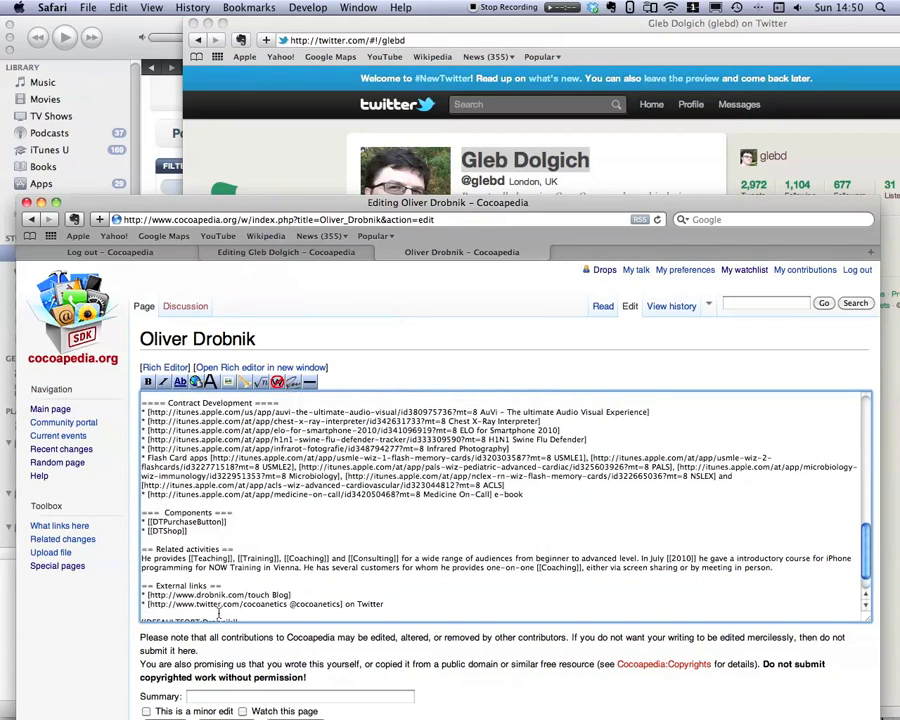
pyautogui.scroll(-3, 230, 598)
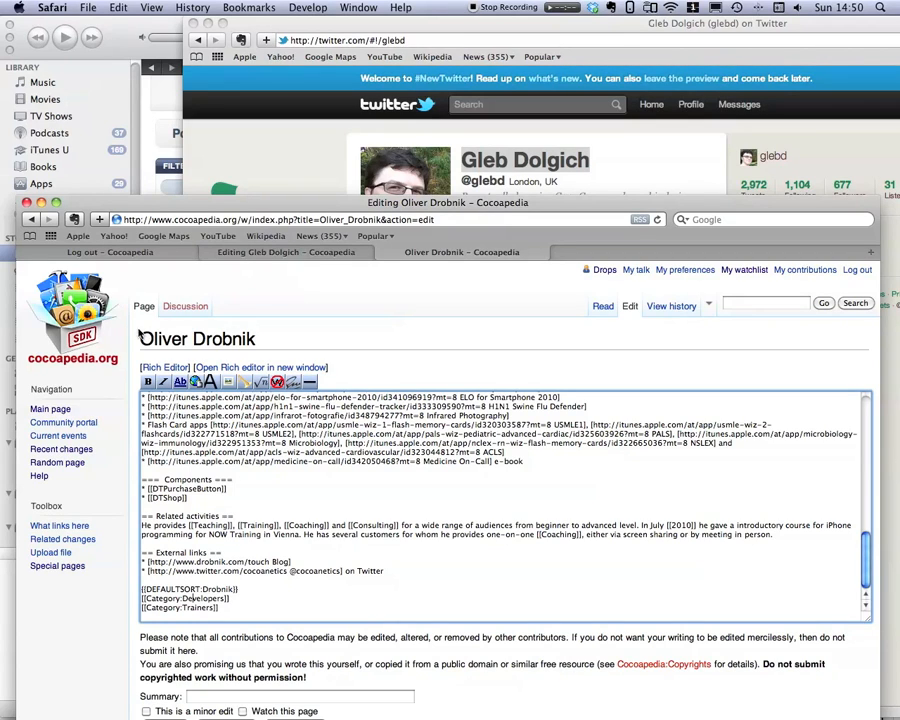
pyautogui.moveTo(143, 339); pyautogui.dragTo(433, 337)
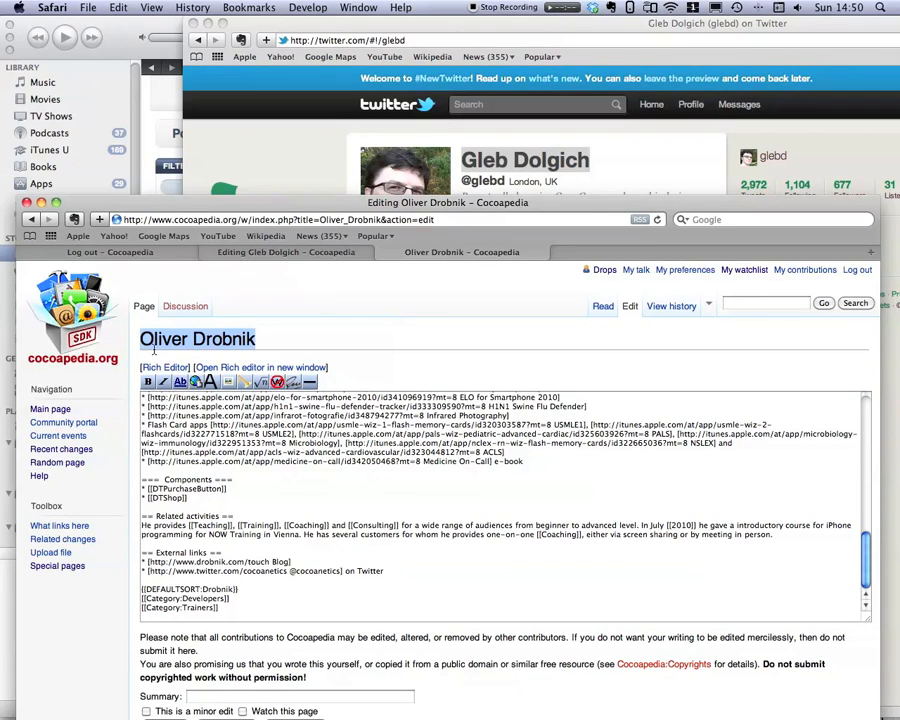
pyautogui.click(196, 590)
pyautogui.click(148, 590)
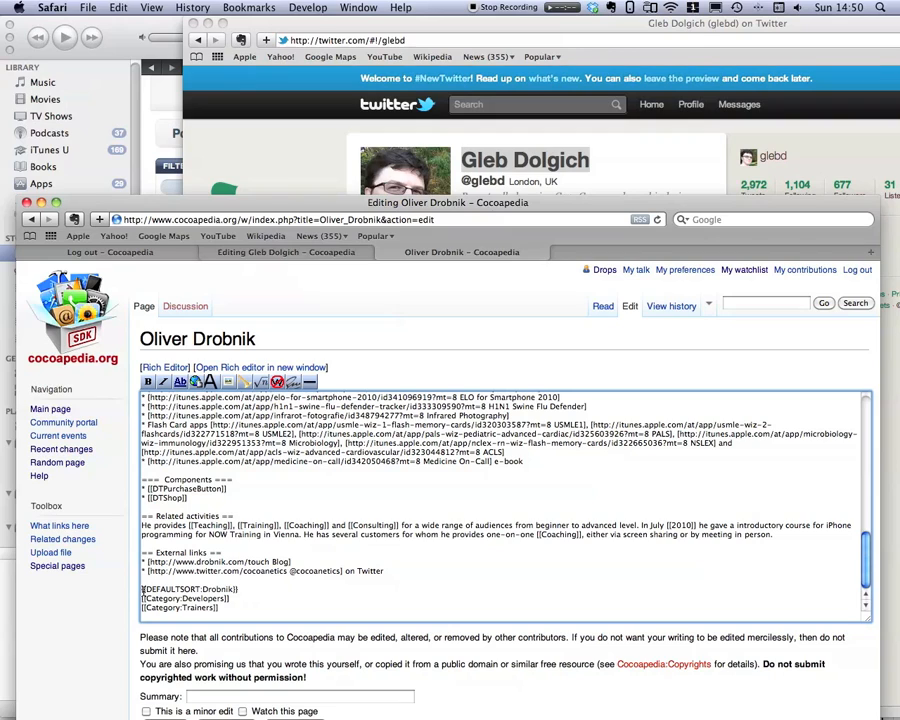
pyautogui.moveTo(142, 588); pyautogui.dragTo(238, 590)
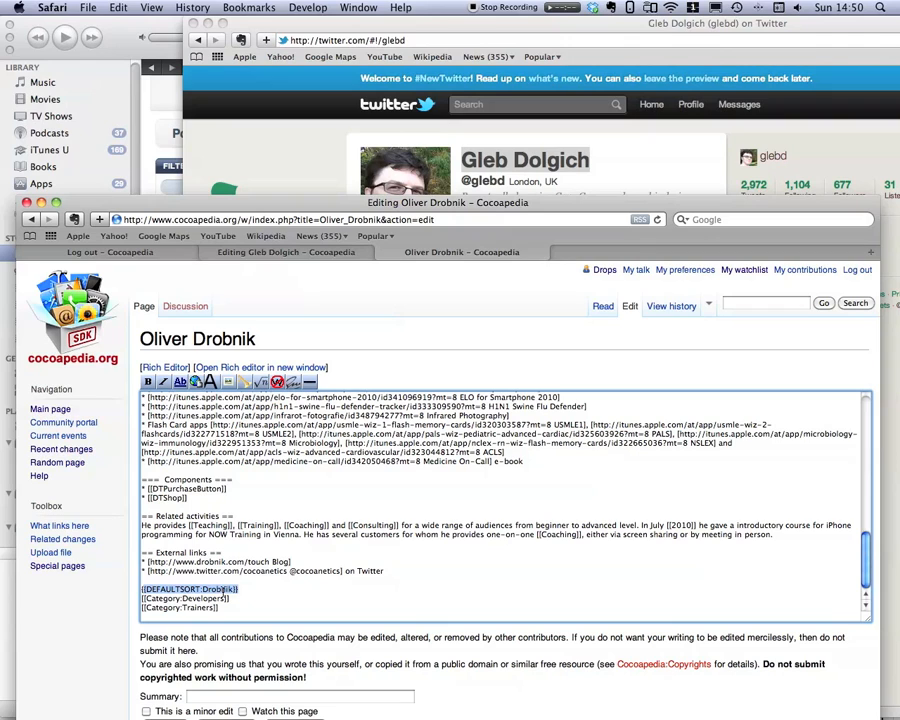
pyautogui.click(237, 609)
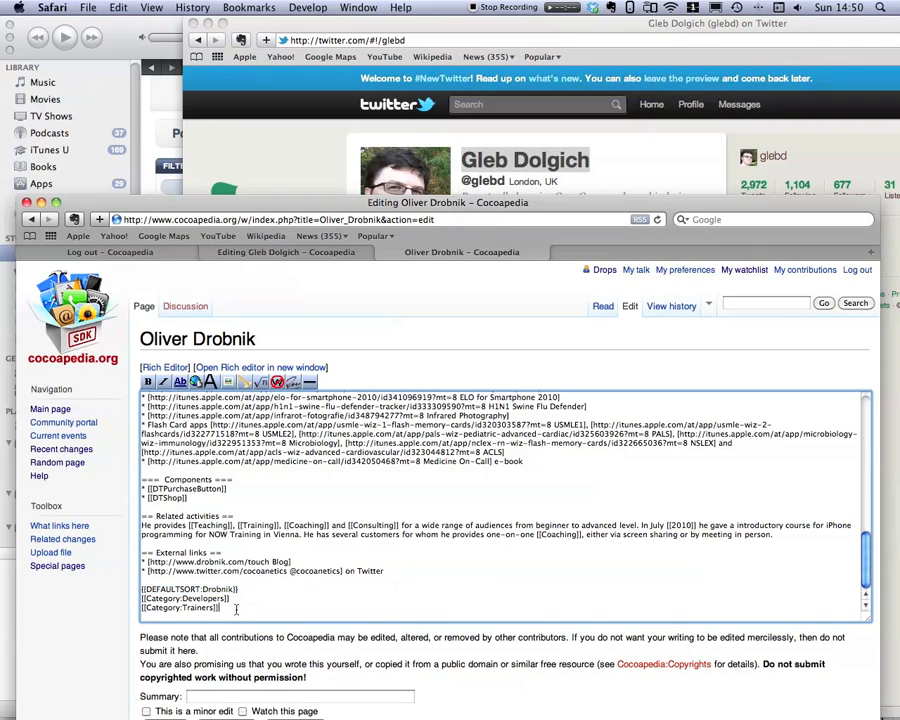
# Copy the whole article source and save the edited source article.
pyautogui.press('super+a')
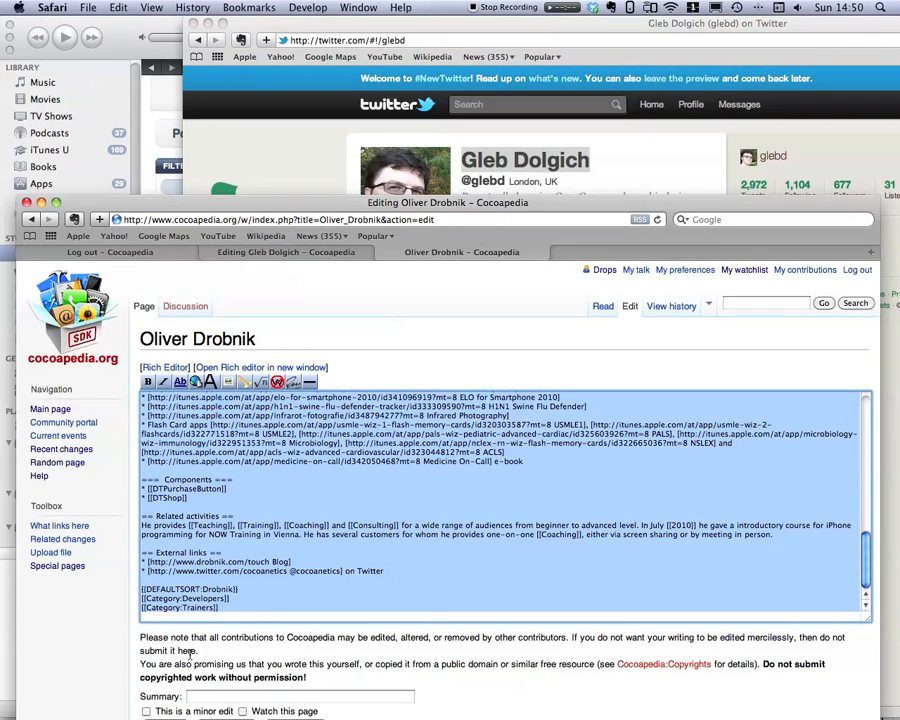
pyautogui.moveTo(564, 204); pyautogui.dragTo(574, 25)
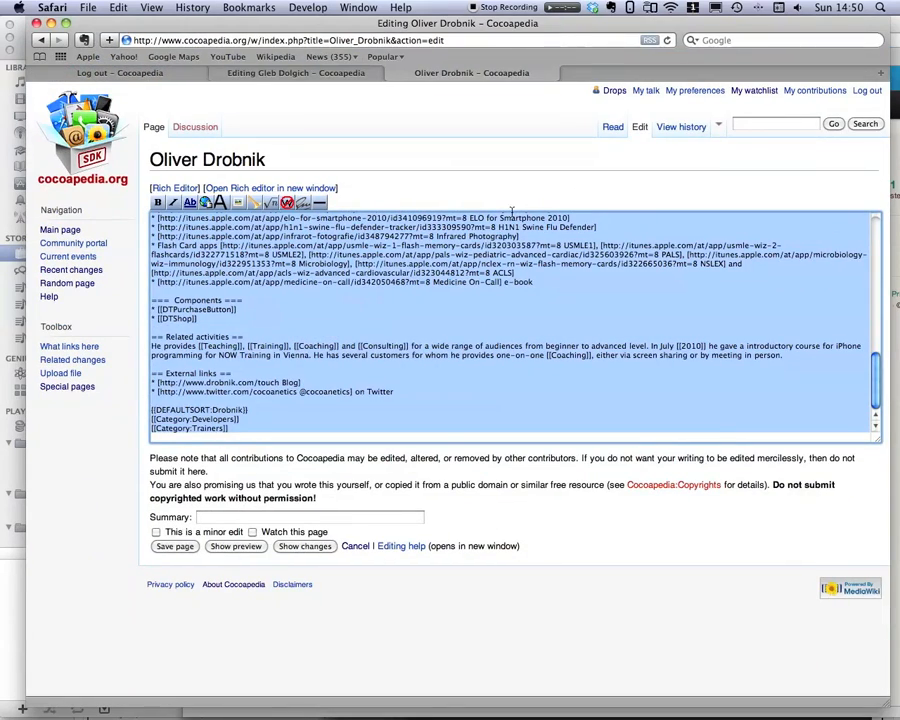
pyautogui.click(178, 545)
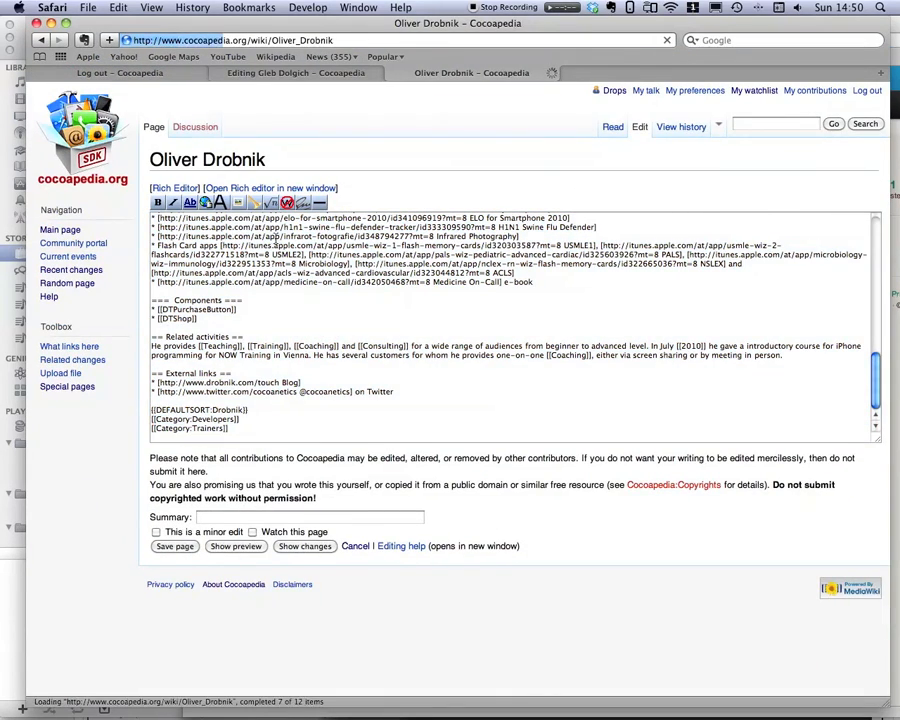
# Switch to the new page's editing tab and paste the copied source into its edit box.
pyautogui.click(266, 74)
pyautogui.click(255, 317)
pyautogui.press('super+v')
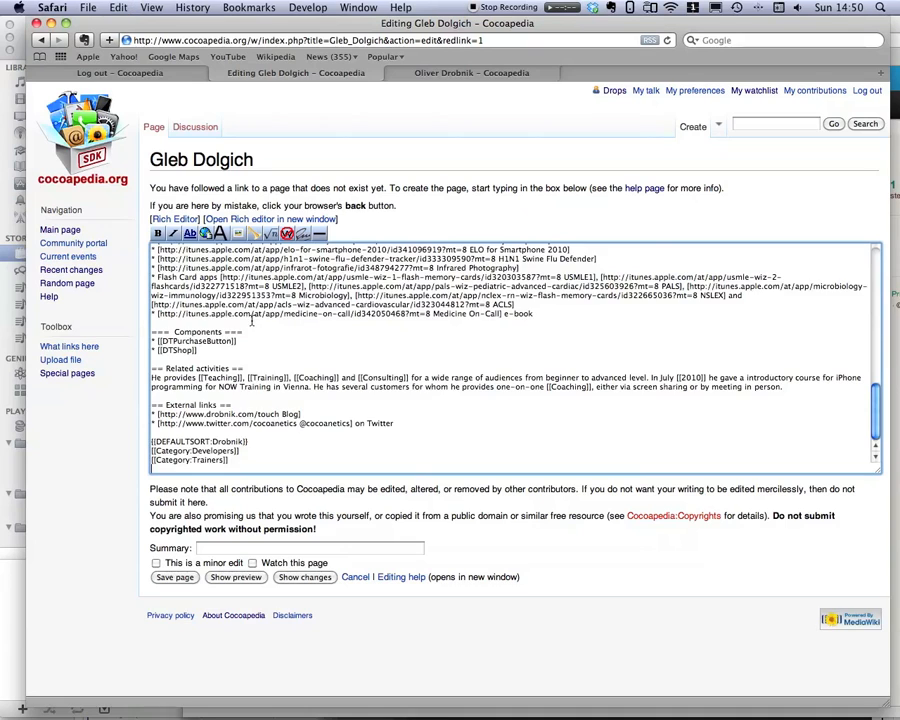
# Replace the bold name in the opening line with the new developer's full name.
pyautogui.scroll(10, 252, 320)
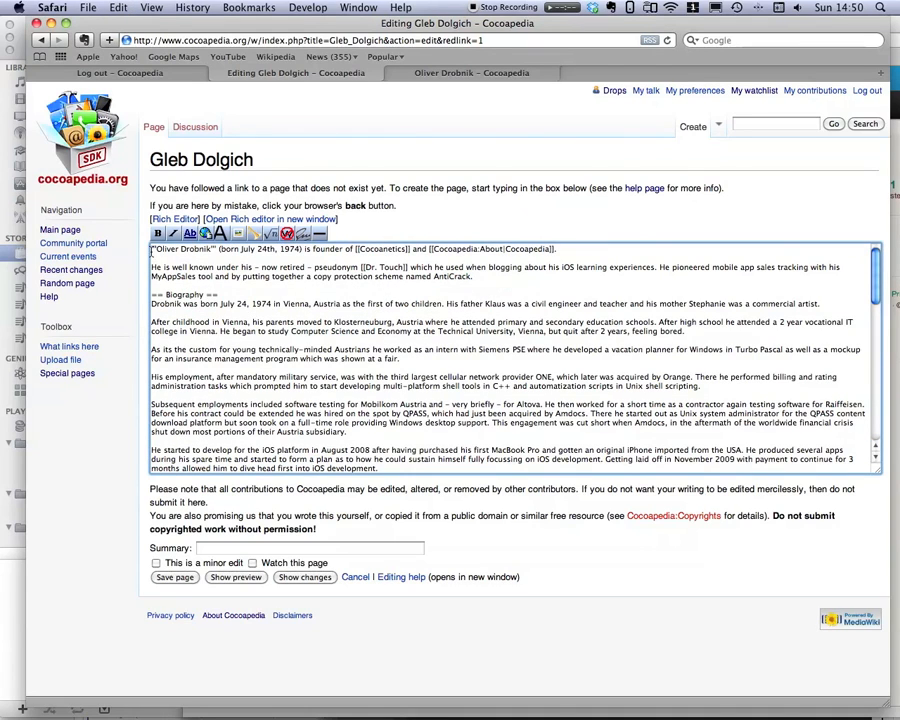
pyautogui.moveTo(156, 250); pyautogui.dragTo(212, 250)
pyautogui.write('Gleb D')
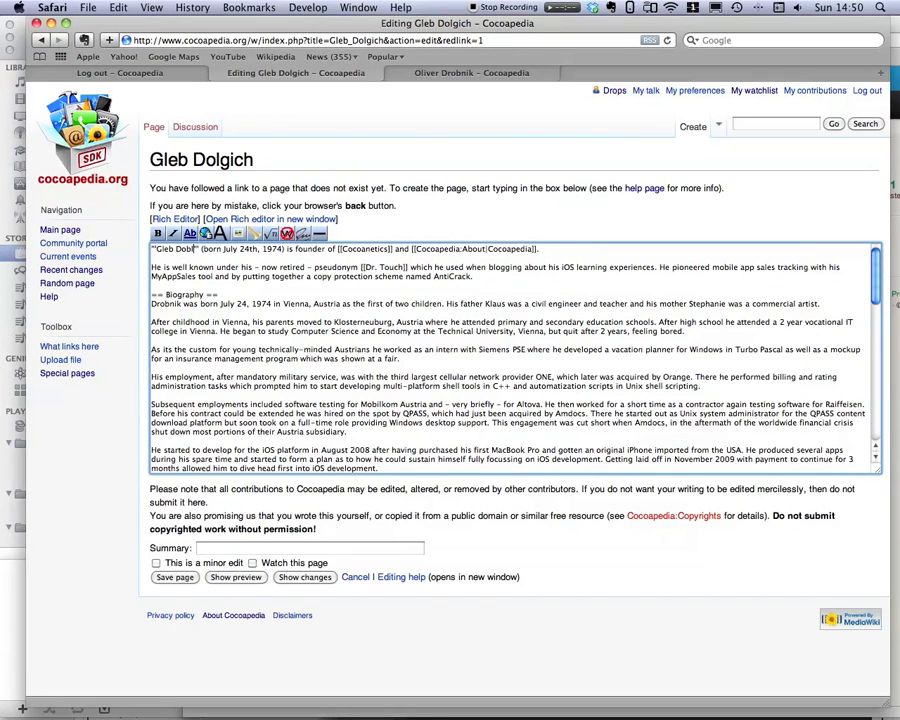
pyautogui.write('olgich')
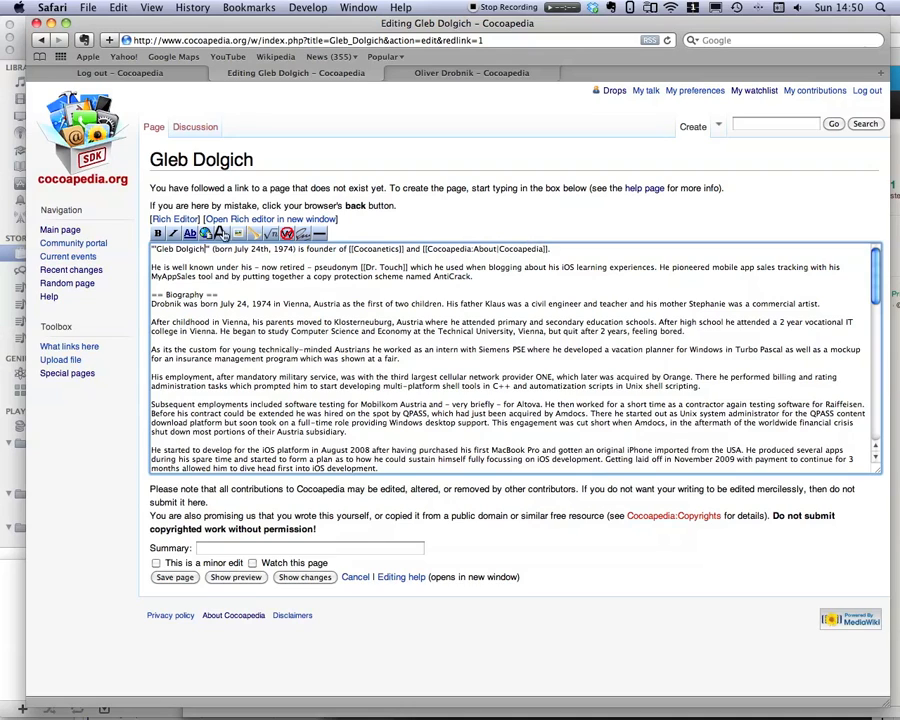
# Rewrite the rest of the opening sentence as 'is a Cocoa developer and graphics designer, based in London, UK.'.
pyautogui.moveTo(211, 249); pyautogui.dragTo(559, 253)
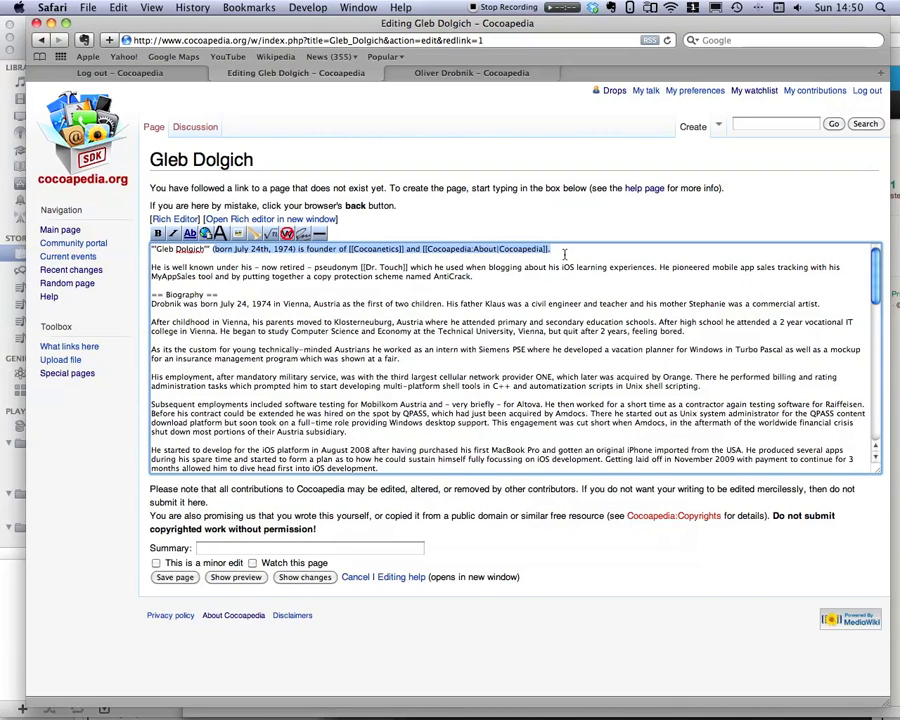
pyautogui.press('super+x')
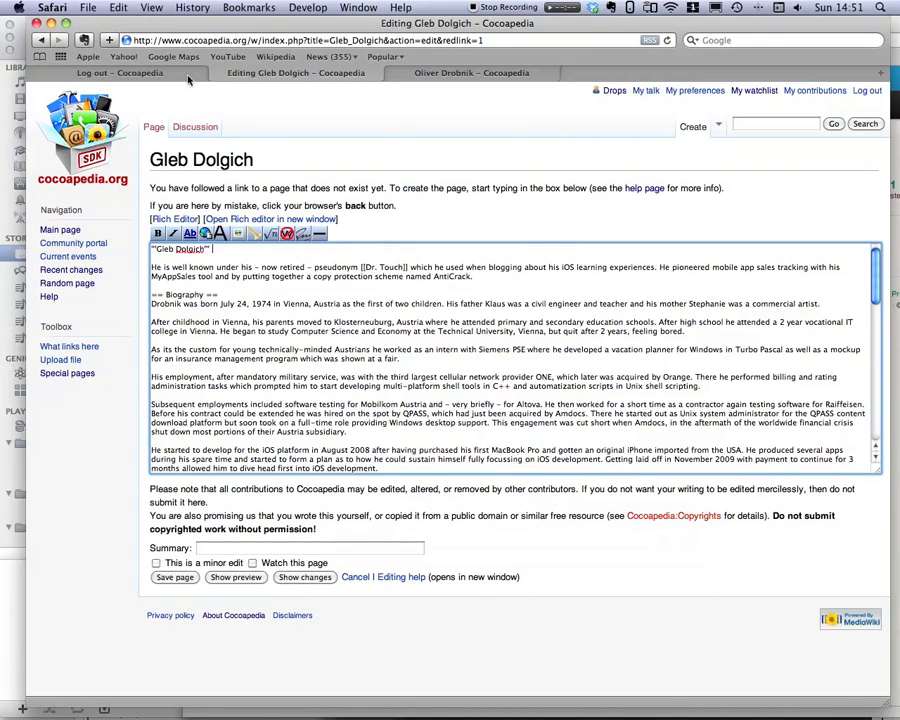
pyautogui.moveTo(383, 24); pyautogui.dragTo(395, 216)
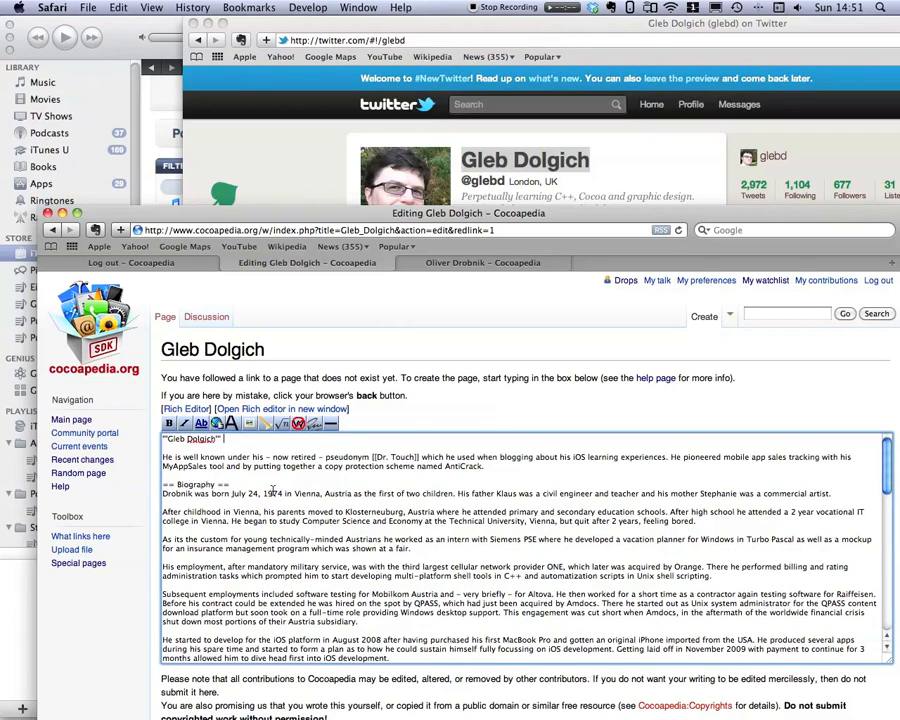
pyautogui.write('is a Cocoa developer and gra')
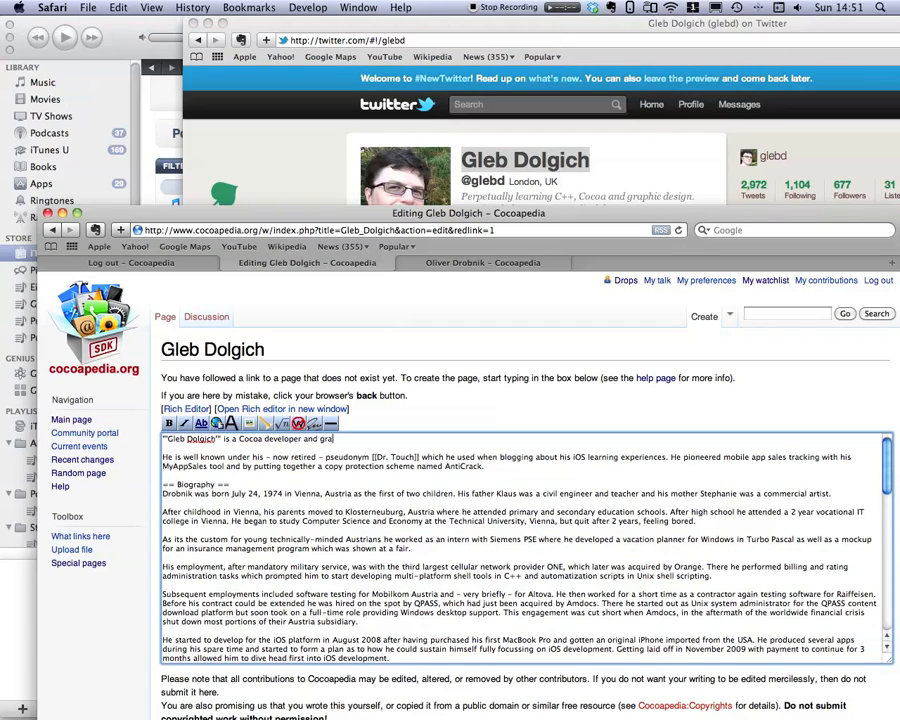
pyautogui.write('phics designer, based in London, UK.')
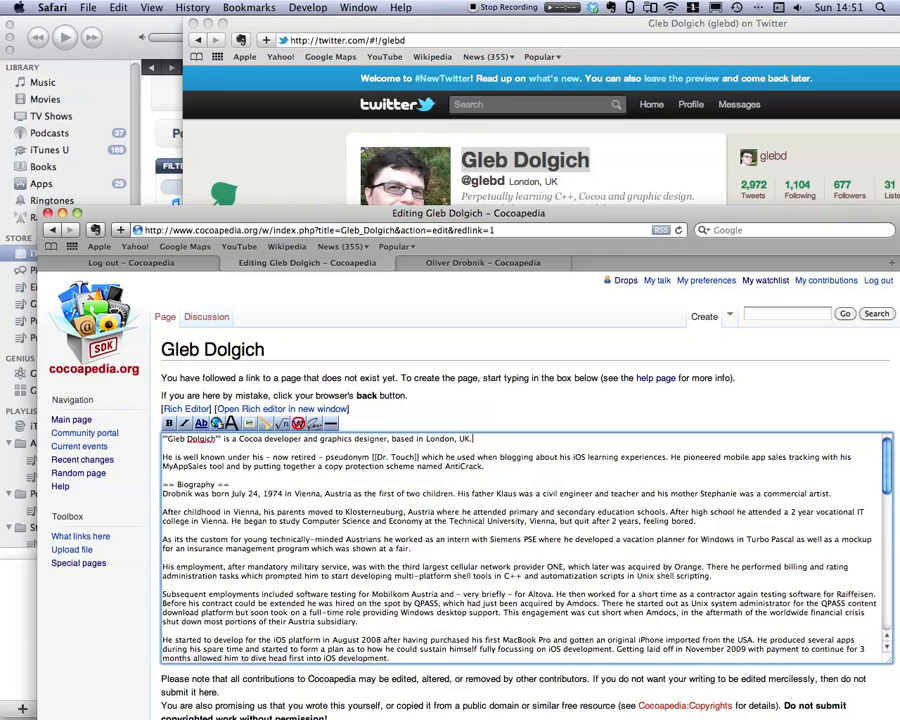
# Delete the old introduction paragraph below the opening sentence.
pyautogui.hotkey('shift', 'Down')
pyautogui.hotkey('shift', 'Down')
pyautogui.hotkey('shift', 'Down')
pyautogui.press('BackSpace')
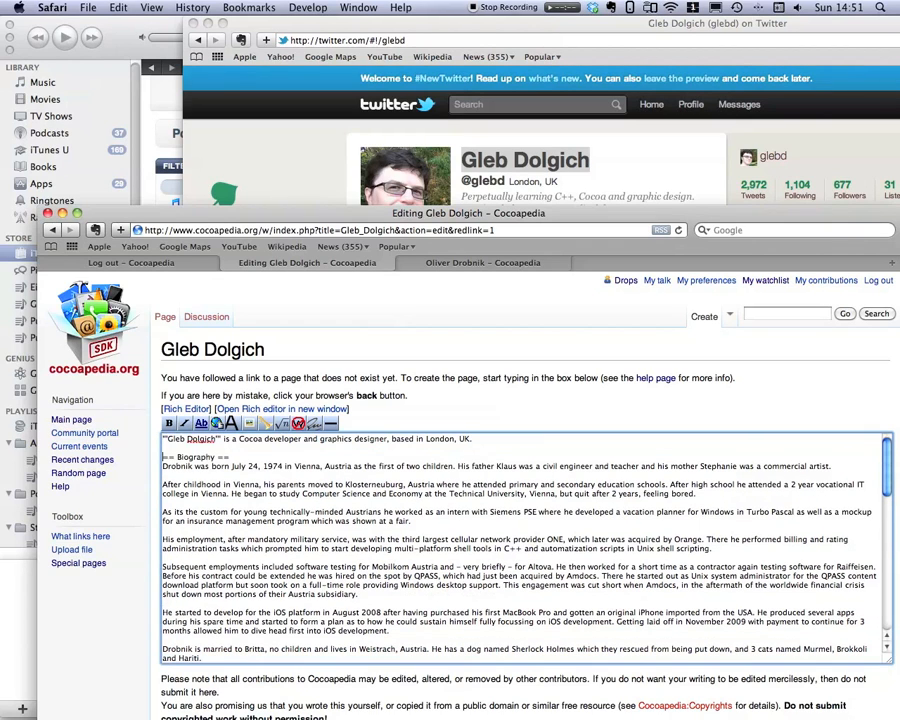
# Under the Biography heading, add a sentence that the developer previously worked as a medical doctor.
pyautogui.press('Return')
pyautogui.press('Return')
pyautogui.press('Return')
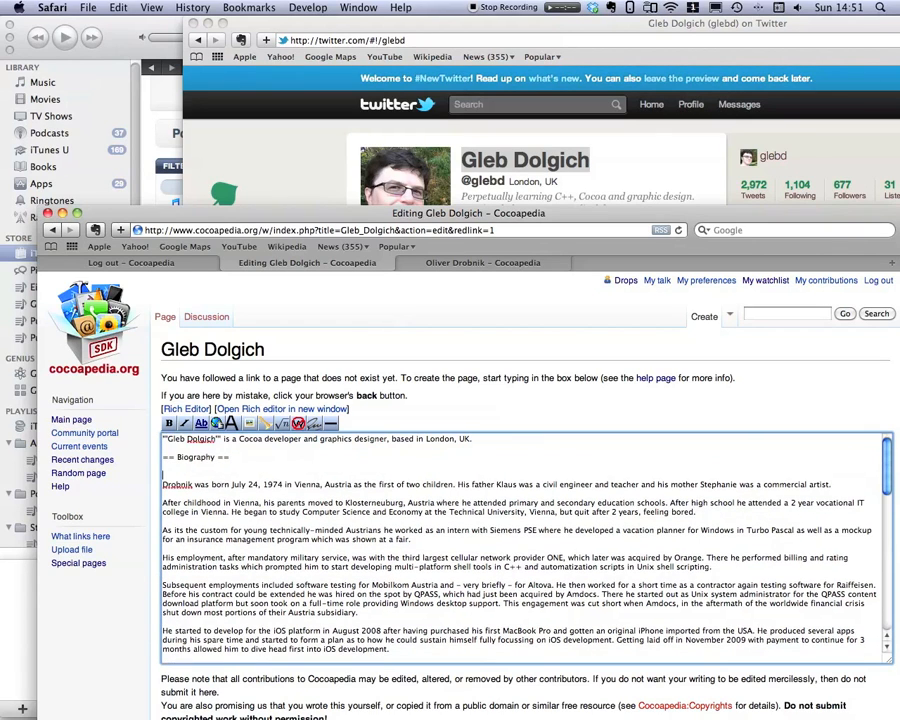
pyautogui.press('Up')
pyautogui.press('Up')
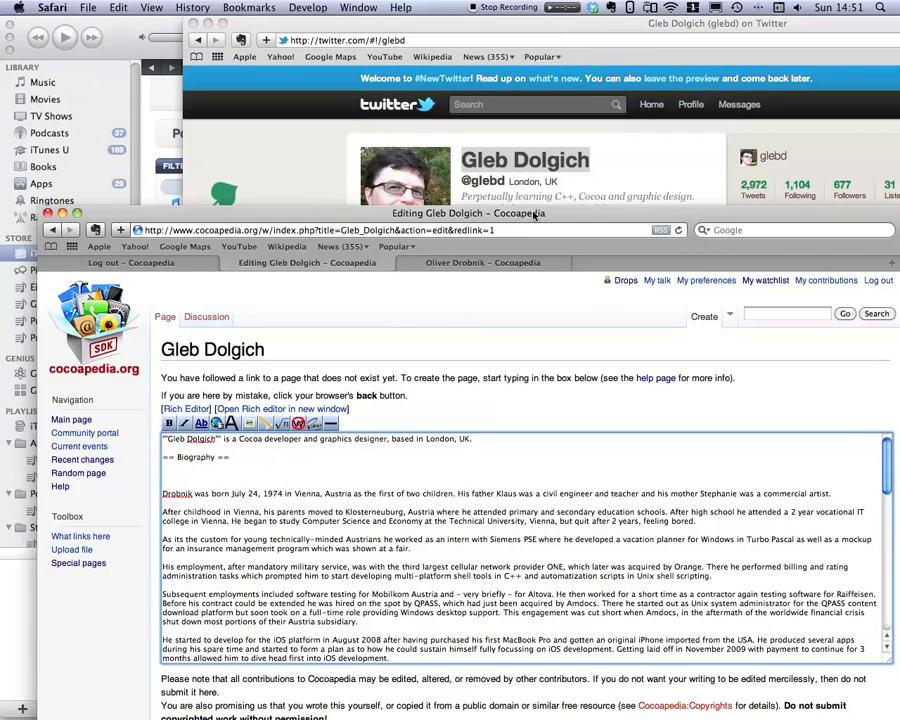
pyautogui.moveTo(533, 213)
pyautogui.mouseDown()
pyautogui.moveTo(537, 328)
pyautogui.moveTo(547, 225)
pyautogui.mouseUp()
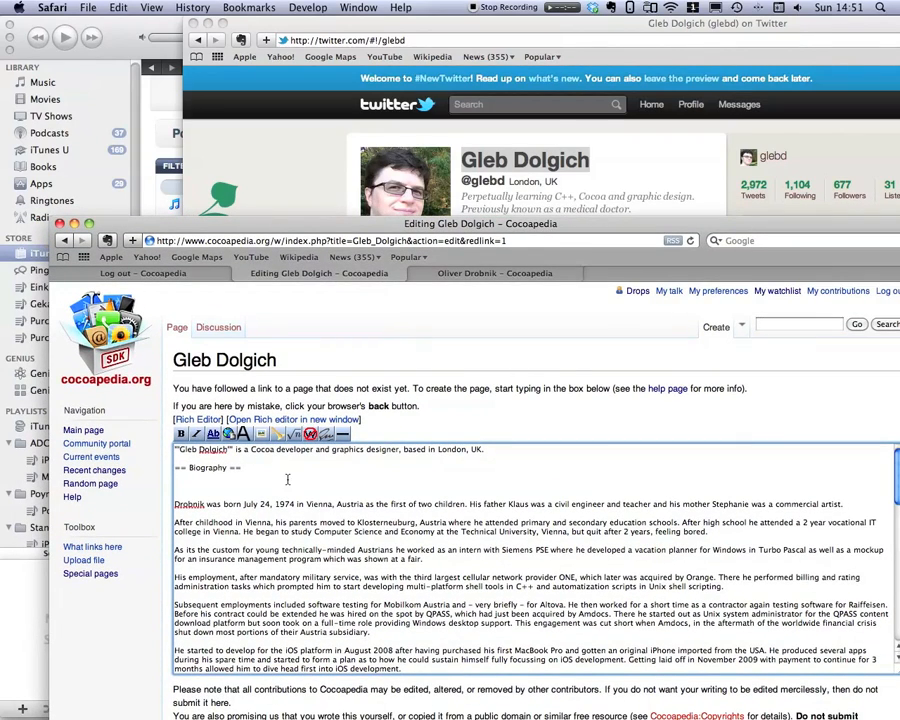
pyautogui.write('Do')
pyautogui.write('previousl')
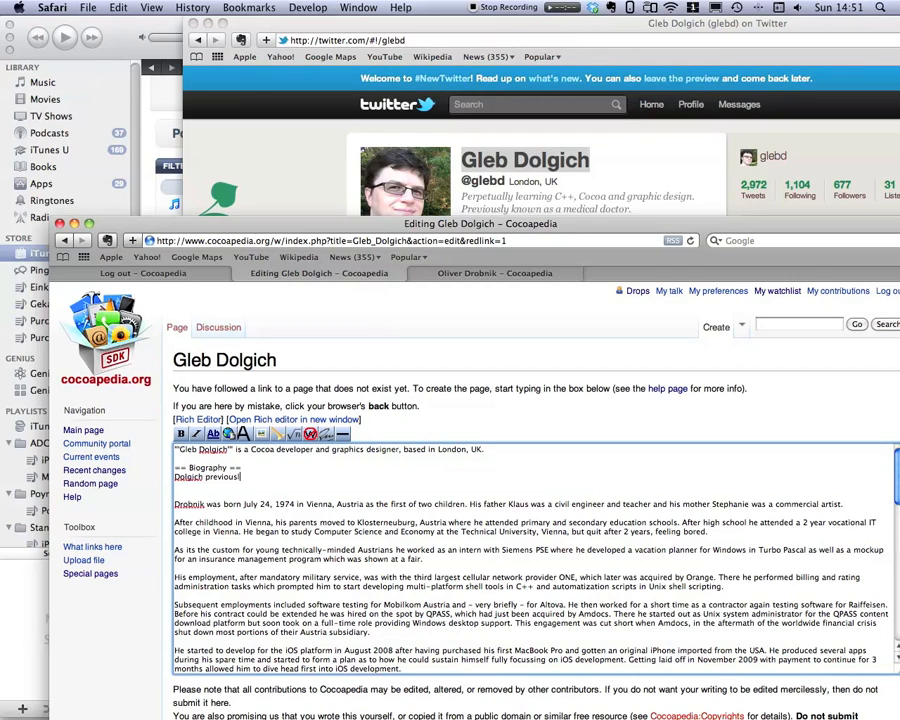
pyautogui.write('o')
pyautogui.write('sly worked as a medical docto')
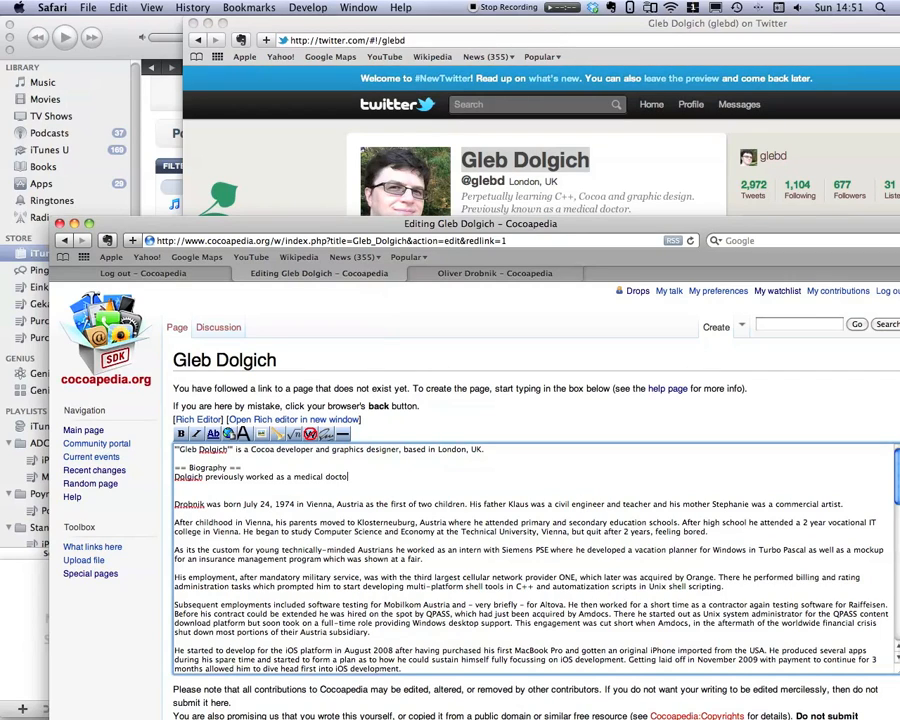
# Delete the old biography paragraphs below the medical doctor sentence.
pyautogui.hotkey('shift', 'Down')
pyautogui.hotkey('shift', 'Down')
pyautogui.hotkey('shift', 'Down')
pyautogui.hotkey('shift', 'Down')
pyautogui.hotkey('shift', 'Down')
pyautogui.hotkey('shift', 'Down')
pyautogui.hotkey('shift', 'Down')
pyautogui.hotkey('shift', 'Down')
pyautogui.hotkey('shift', 'Down')
pyautogui.hotkey('shift', 'Down')
pyautogui.hotkey('shift', 'Down')
pyautogui.hotkey('shift', 'Down')
pyautogui.hotkey('shift', 'Down')
pyautogui.hotkey('shift', 'Down')
pyautogui.hotkey('shift', 'Down')
pyautogui.hotkey('shift', 'Down')
pyautogui.hotkey('shift', 'Down')
pyautogui.hotkey('shift', 'Down')
pyautogui.hotkey('shift', 'Down')
pyautogui.hotkey('shift', 'Down')
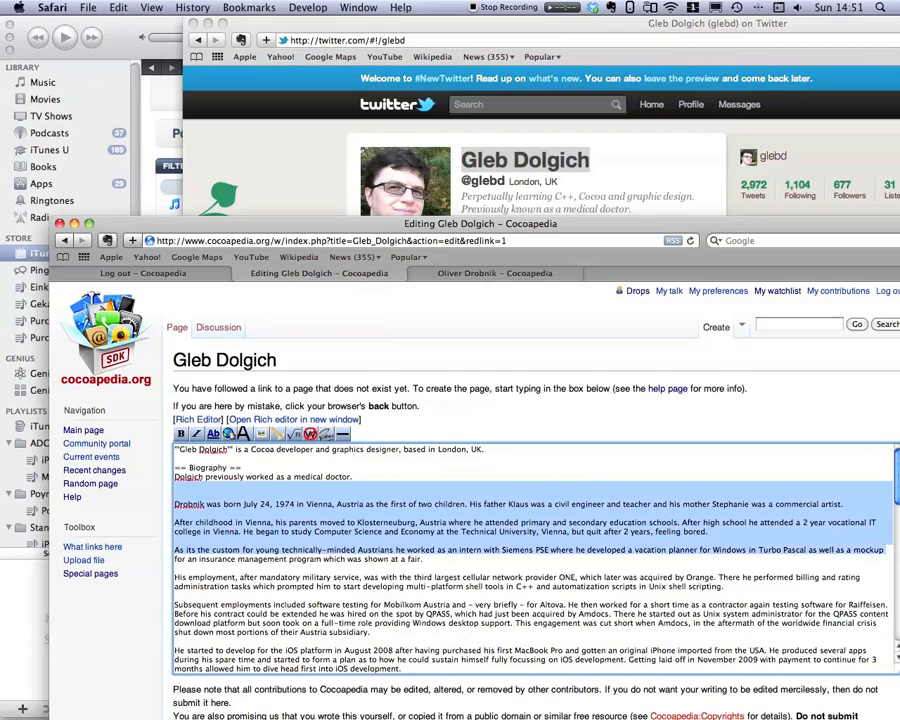
pyautogui.hotkey('shift', 'Down')
pyautogui.hotkey('shift', 'Down')
pyautogui.hotkey('shift', 'Down')
pyautogui.hotkey('shift', 'Down')
pyautogui.hotkey('shift', 'Down')
pyautogui.hotkey('shift', 'Down')
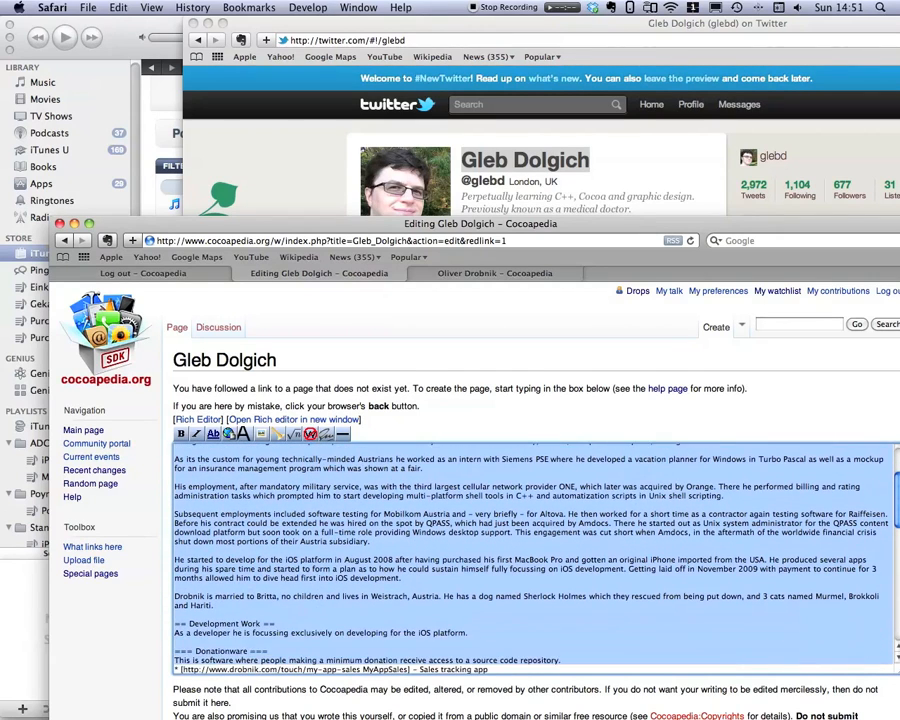
pyautogui.press('BackSpace')
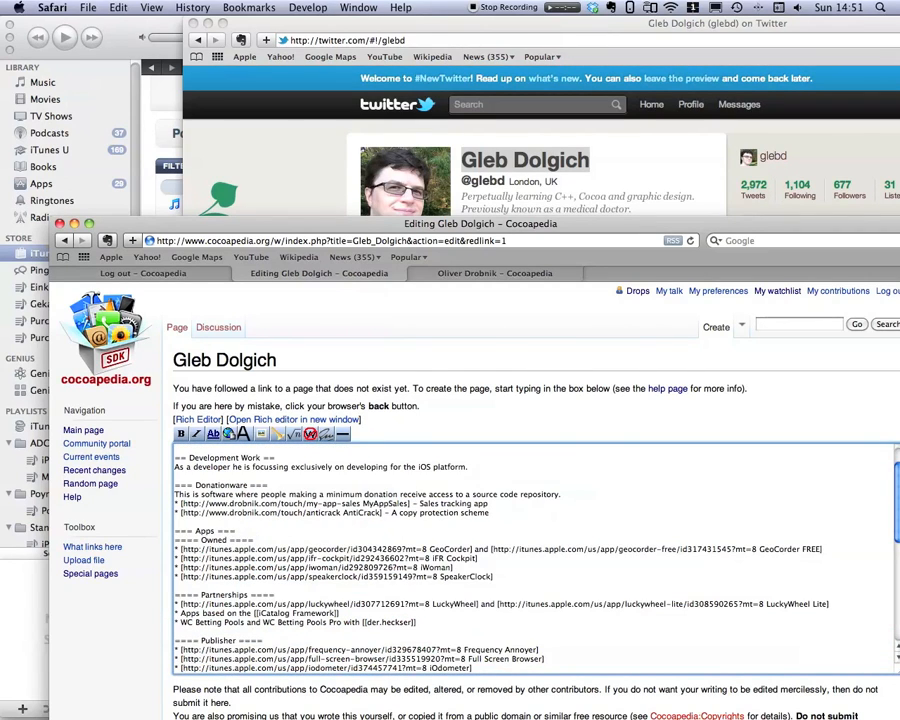
pyautogui.press('Up')
pyautogui.press('Up')
pyautogui.press('Up')
pyautogui.press('Down')
pyautogui.press('Down')
pyautogui.press('Down')
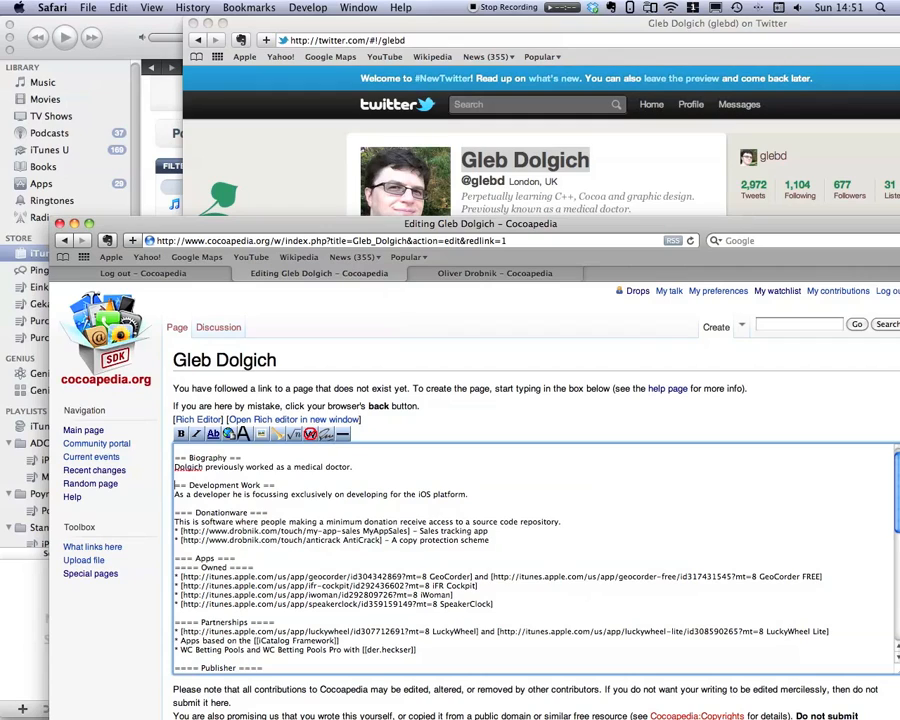
pyautogui.hotkey('shift', 'Down')
pyautogui.hotkey('shift', 'Down')
pyautogui.hotkey('shift', 'Down')
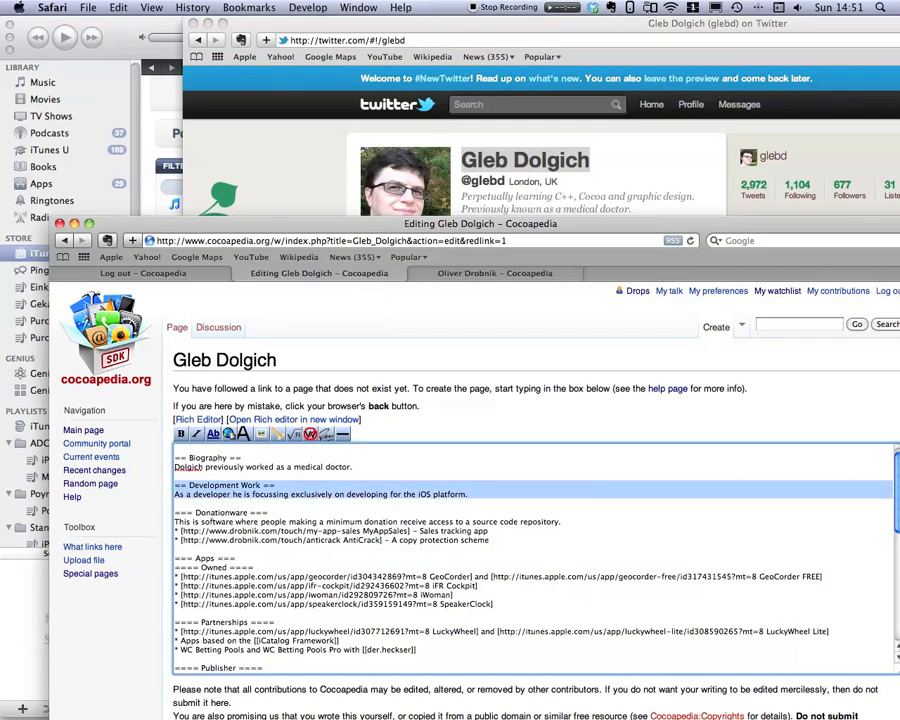
pyautogui.press('Down')
pyautogui.press('Up')
pyautogui.press('Up')
pyautogui.press('Up')
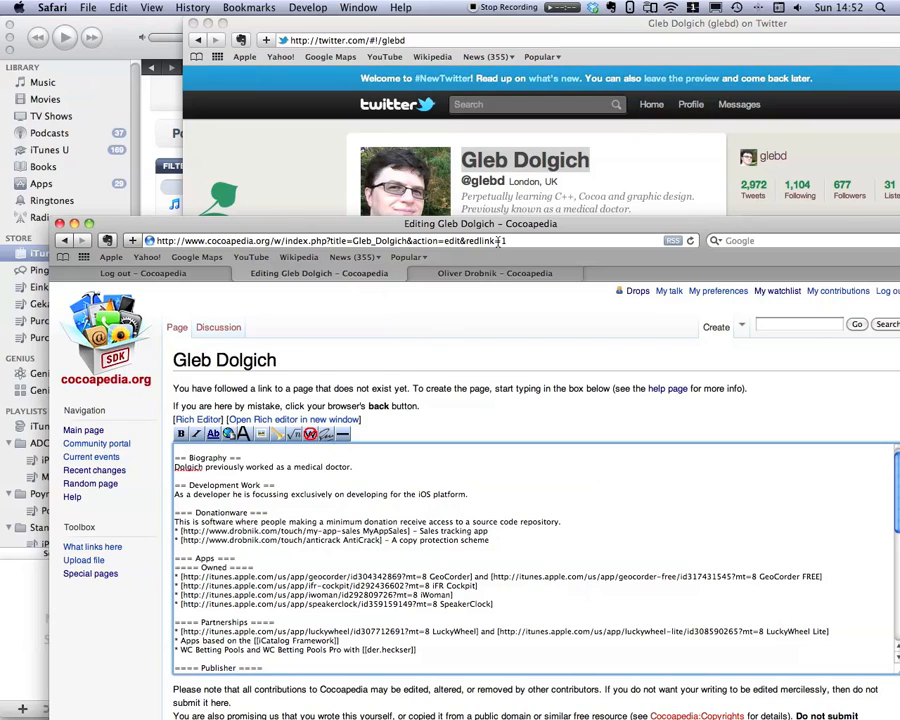
# Copy the developer's Twitter handle and use it for both the URL and label of the Twitter external link.
pyautogui.click(606, 179)
pyautogui.moveTo(508, 183); pyautogui.dragTo(465, 183)
pyautogui.press('super+c')
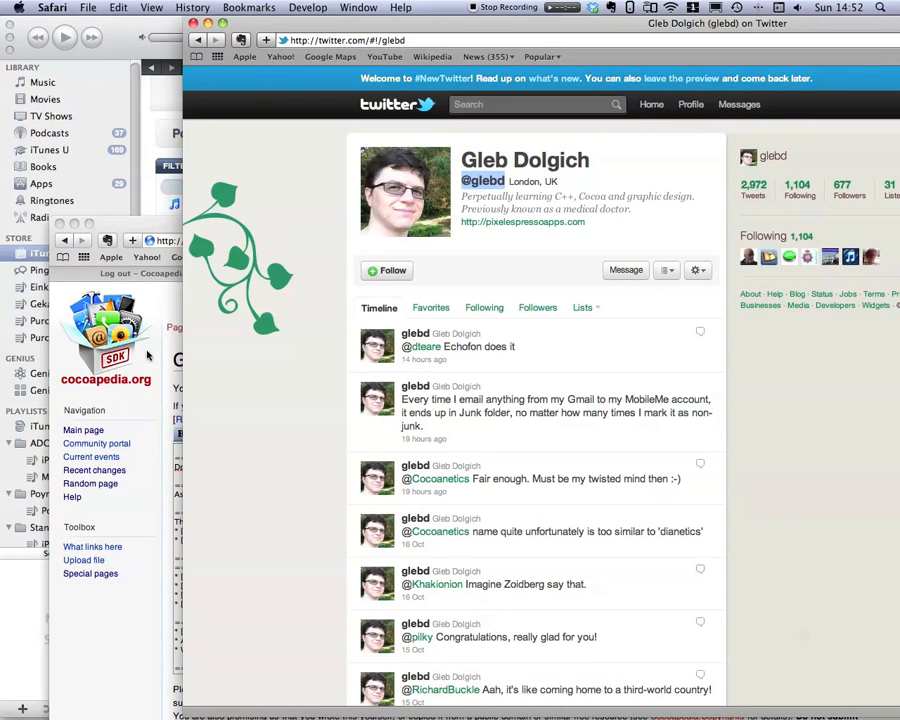
pyautogui.click(139, 224)
pyautogui.scroll(-10, 463, 582)
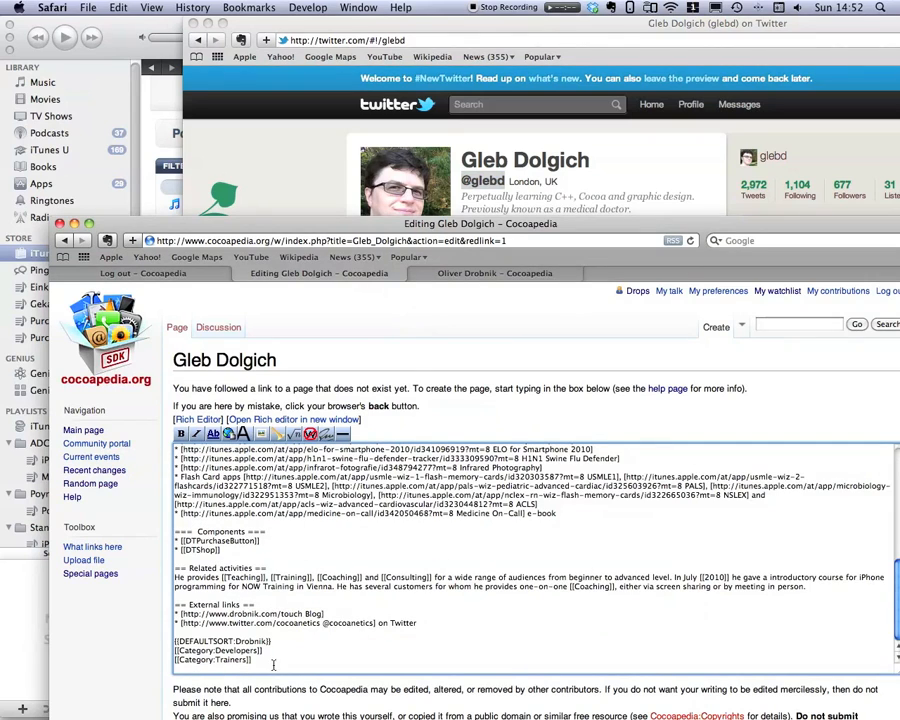
pyautogui.moveTo(322, 623); pyautogui.dragTo(374, 626)
pyautogui.press('super+v')
pyautogui.doubleClick(279, 626)
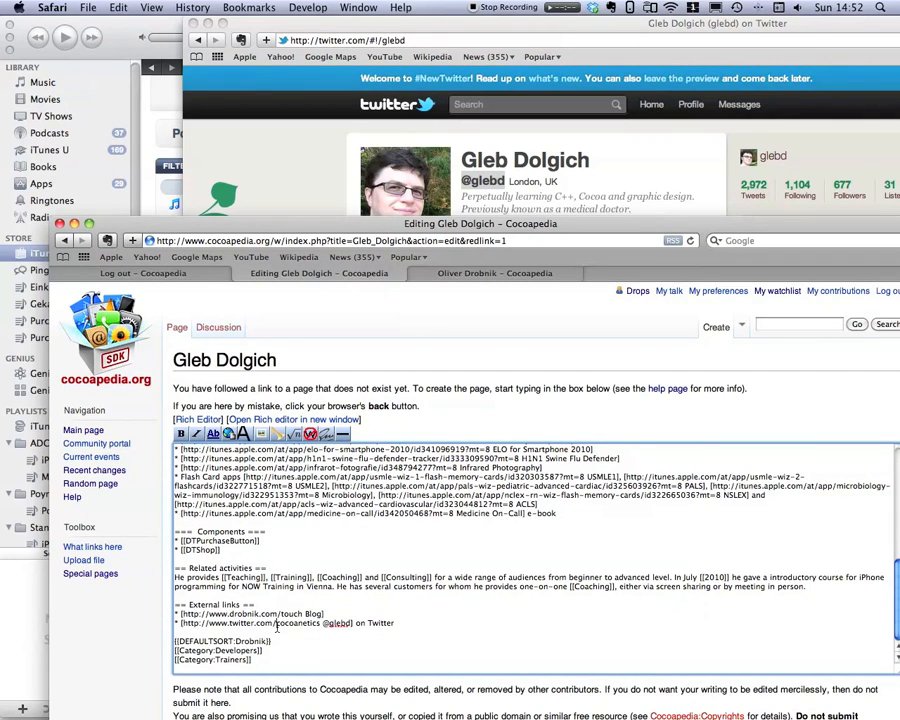
pyautogui.press('super+v')
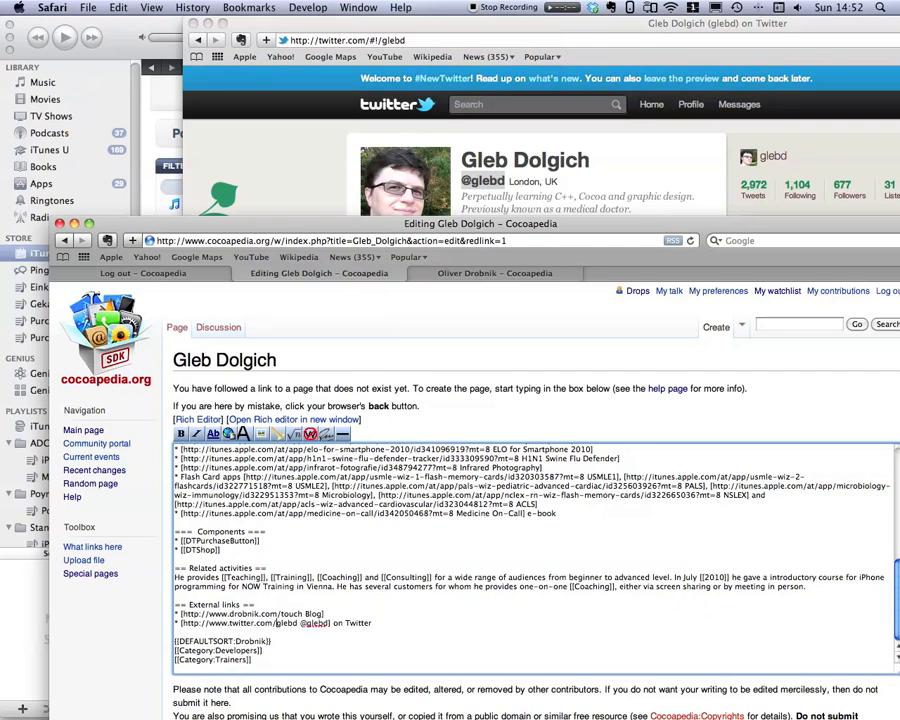
# Open the homepage link from the developer's Twitter profile and copy its address.
pyautogui.scroll(1, 400, 550)
pyautogui.click(612, 212)
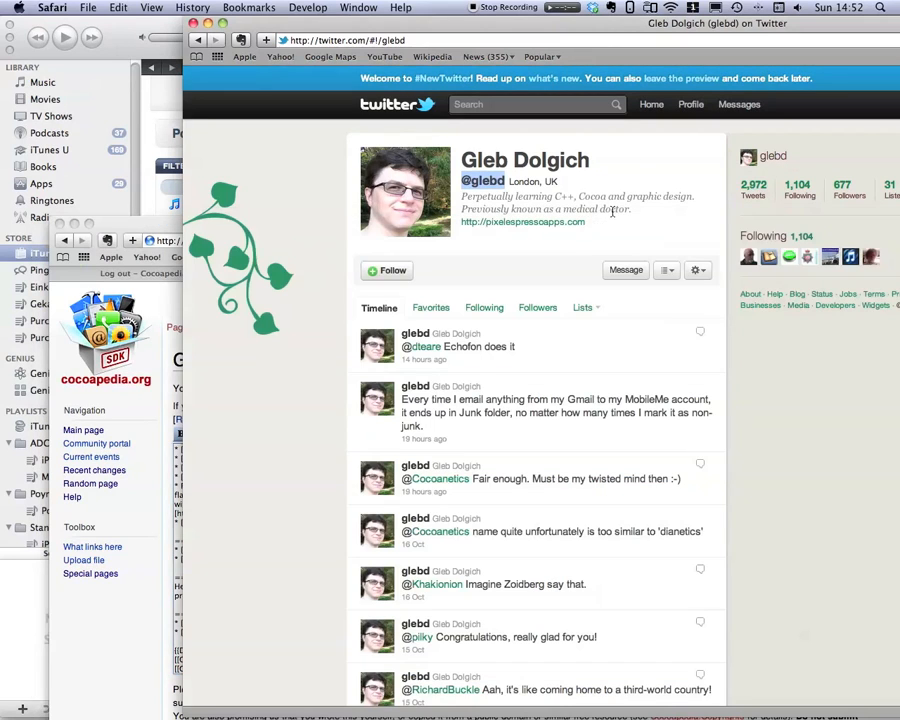
pyautogui.click(532, 223)
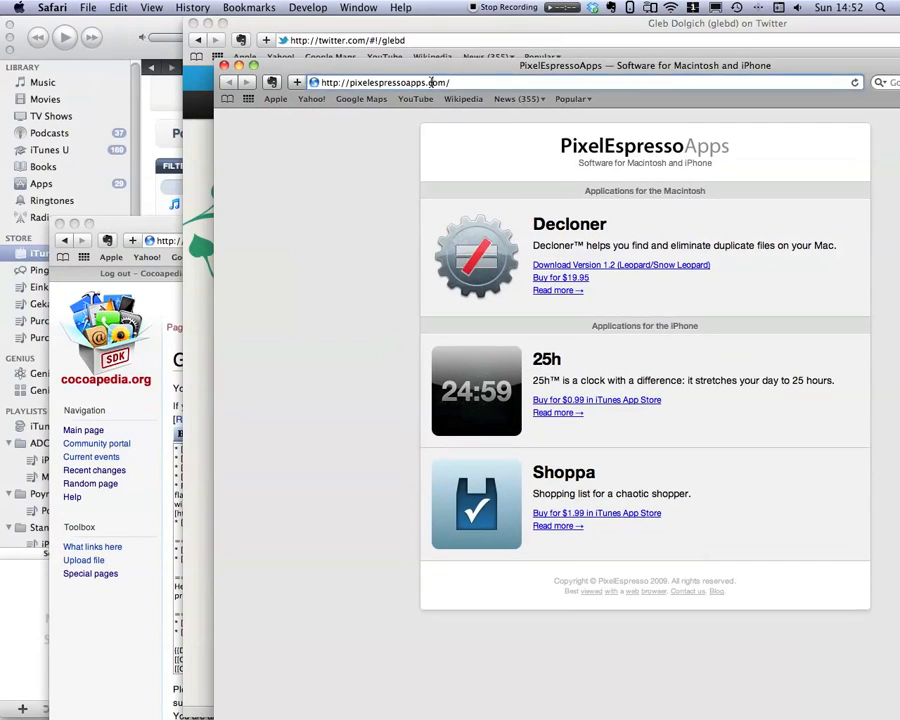
pyautogui.click(432, 82)
pyautogui.press('super+c')
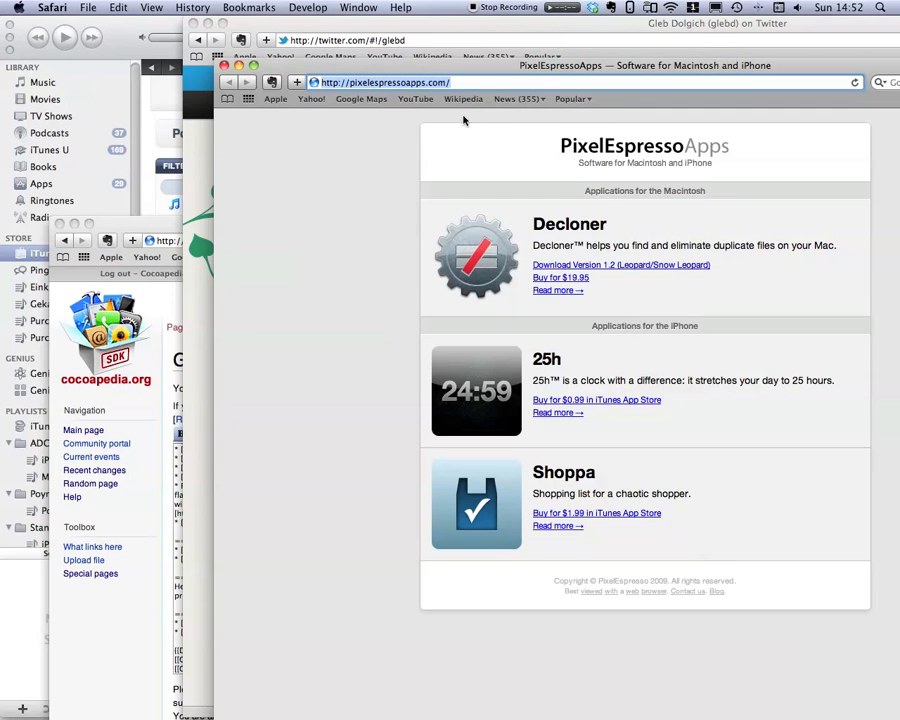
pyautogui.moveTo(400, 65); pyautogui.dragTo(683, 50)
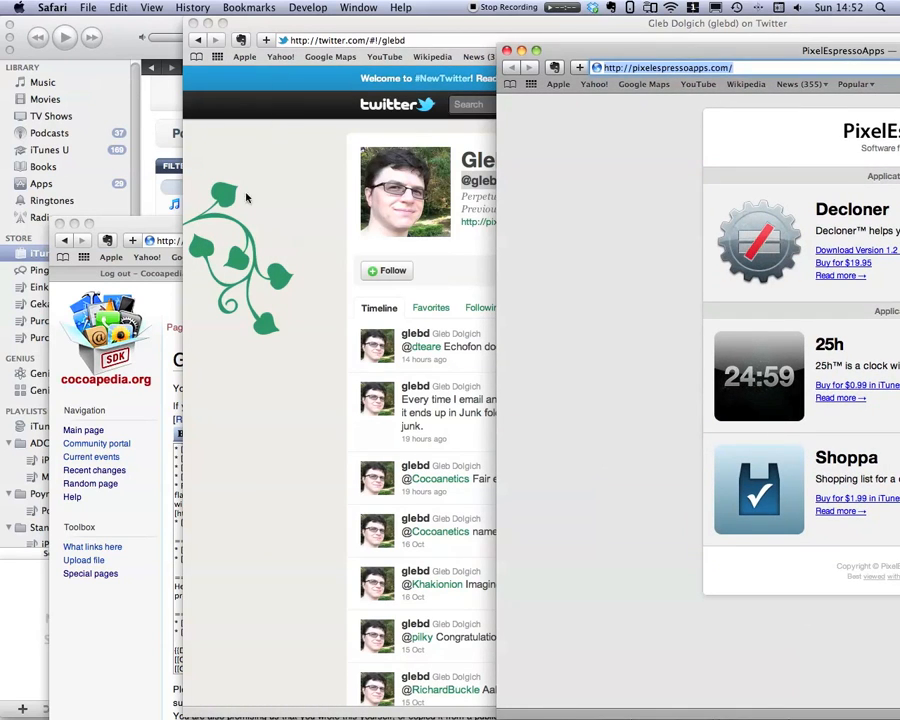
pyautogui.click(132, 228)
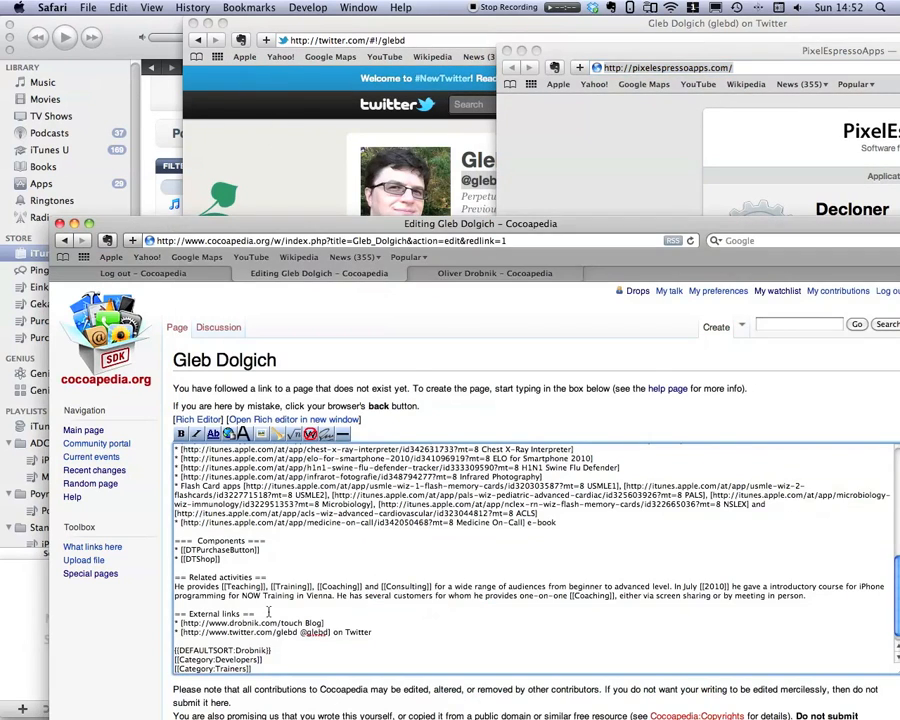
pyautogui.doubleClick(313, 623)
pyautogui.write('Homepage')
pyautogui.moveTo(302, 622); pyautogui.dragTo(178, 623)
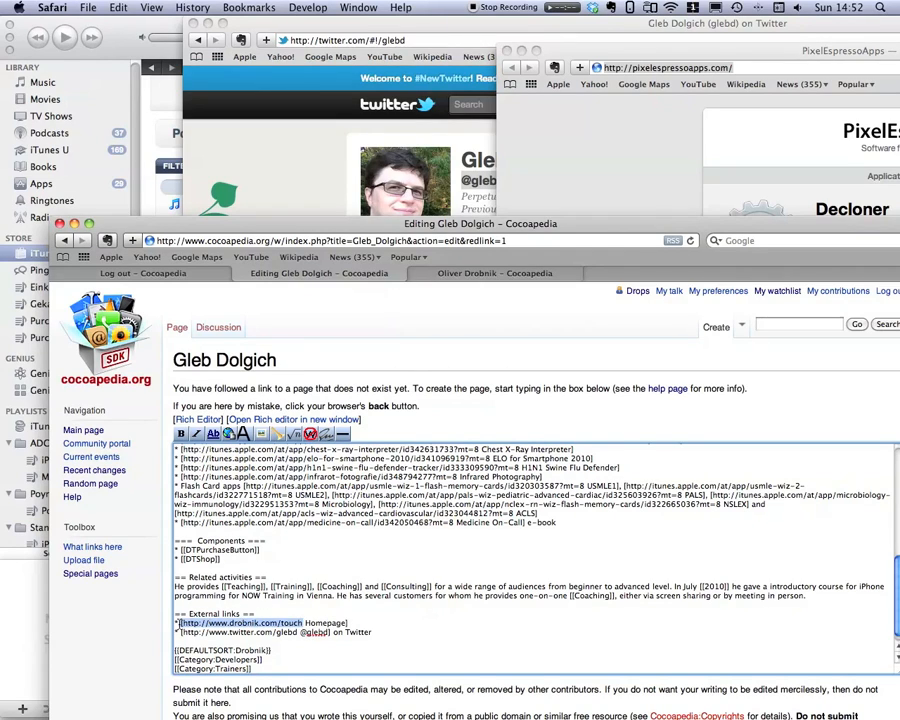
pyautogui.press('super+v')
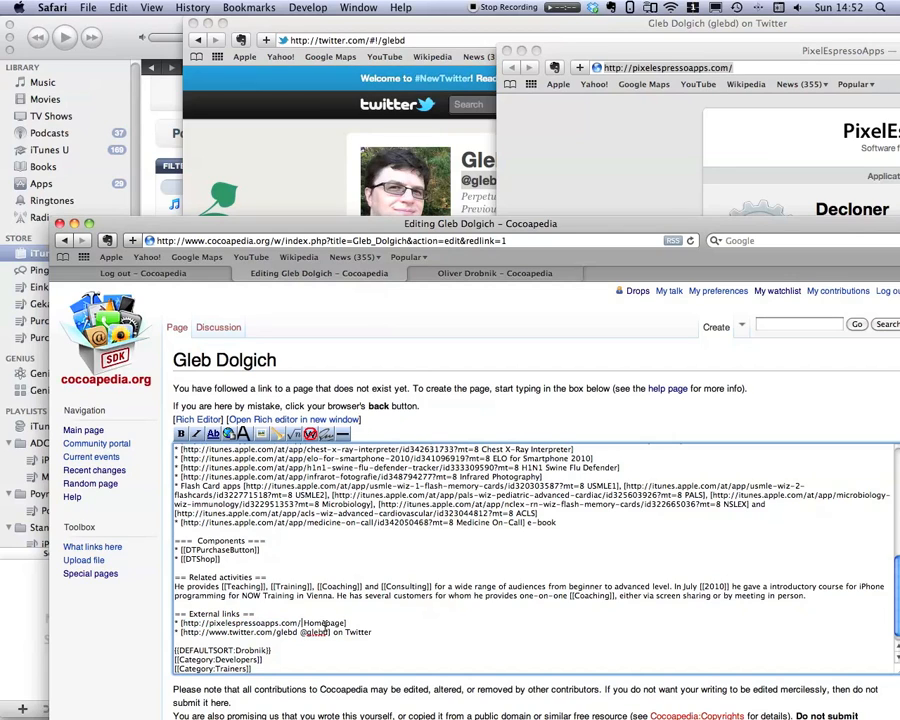
pyautogui.press('BackSpace')
# Delete the Related activities and Components sections.
pyautogui.click(172, 578)
pyautogui.hotkey('shift', 'Down')
pyautogui.hotkey('shift', 'Down')
pyautogui.hotkey('shift', 'Down')
pyautogui.press('BackSpace')
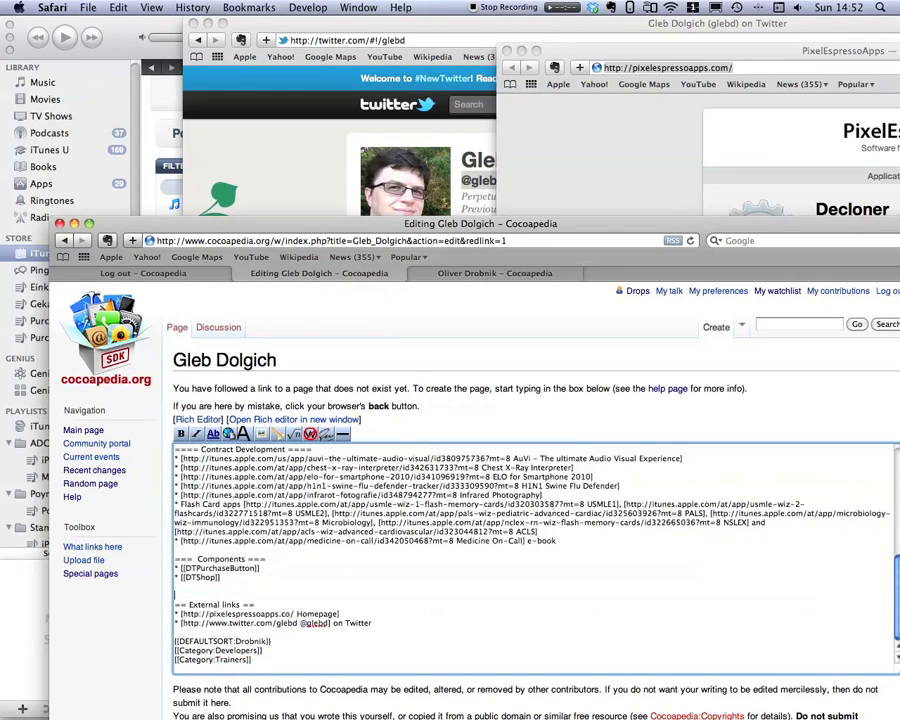
pyautogui.hotkey('shift', 'Down')
pyautogui.hotkey('shift', 'Down')
pyautogui.hotkey('shift', 'Down')
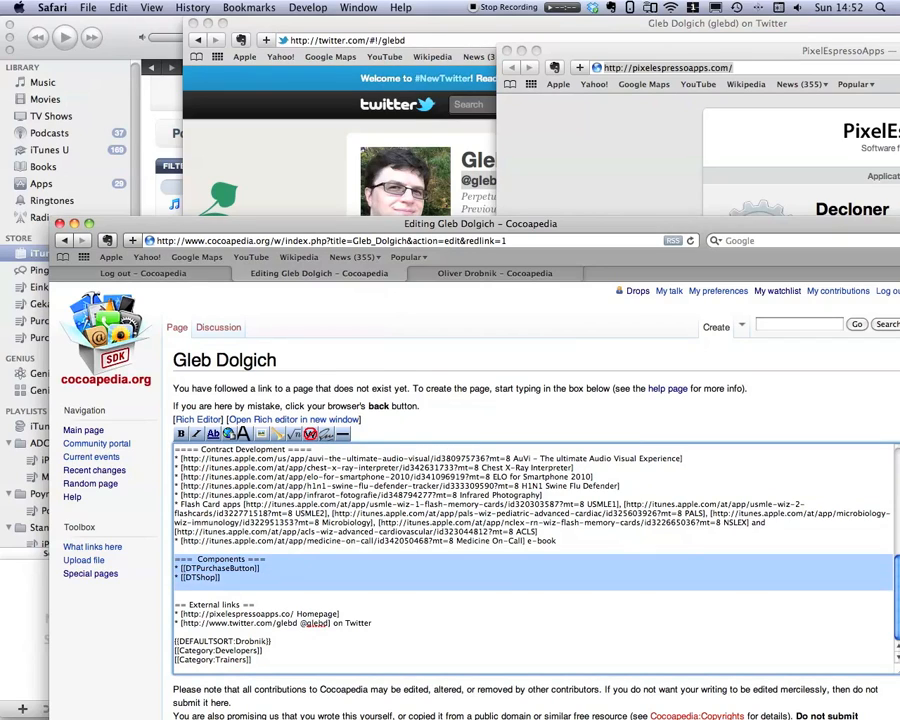
pyautogui.press('BackSpace')
# Delete the Development Work and Donationware sections.
pyautogui.scroll(3, 234, 655)
pyautogui.scroll(3, 262, 521)
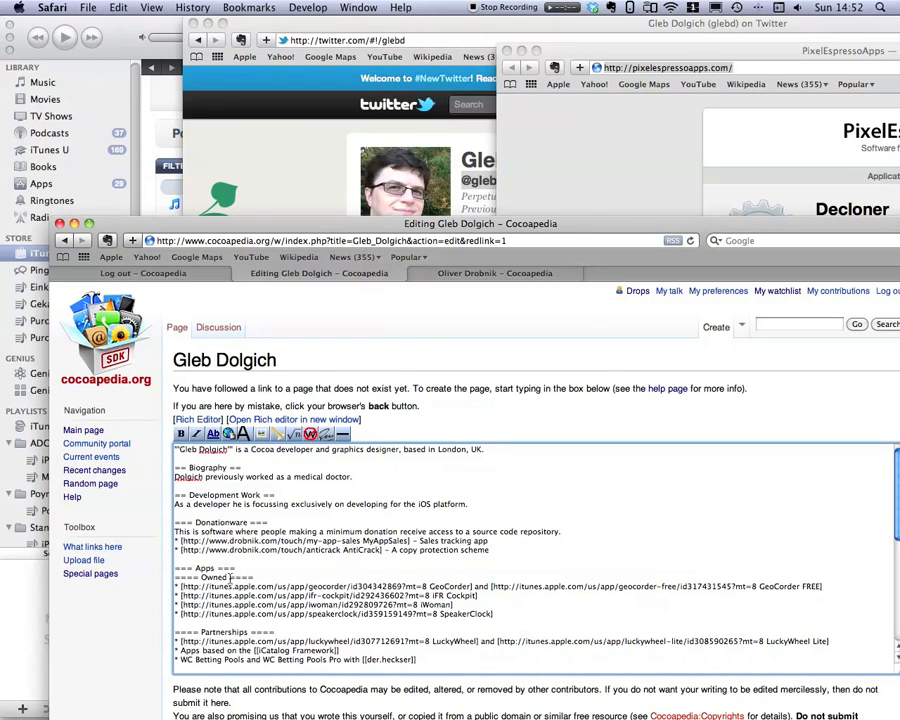
pyautogui.scroll(-3, 225, 588)
pyautogui.scroll(3, 215, 600)
pyautogui.moveTo(174, 494); pyautogui.dragTo(532, 554)
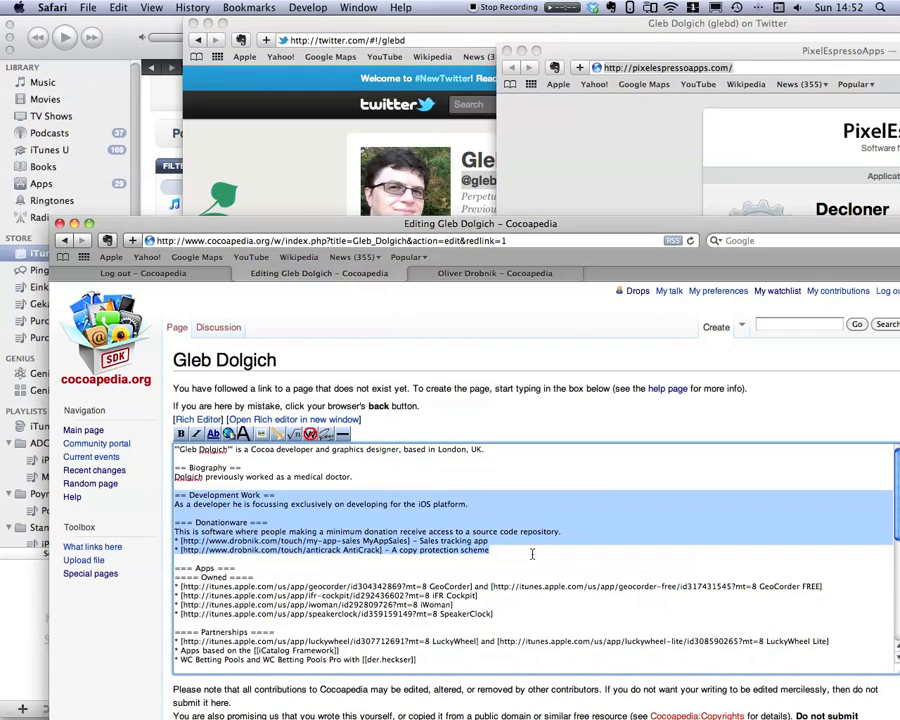
pyautogui.press('BackSpace')
# Remove all the old app listings under the Apps heading.
pyautogui.press('BackSpace')
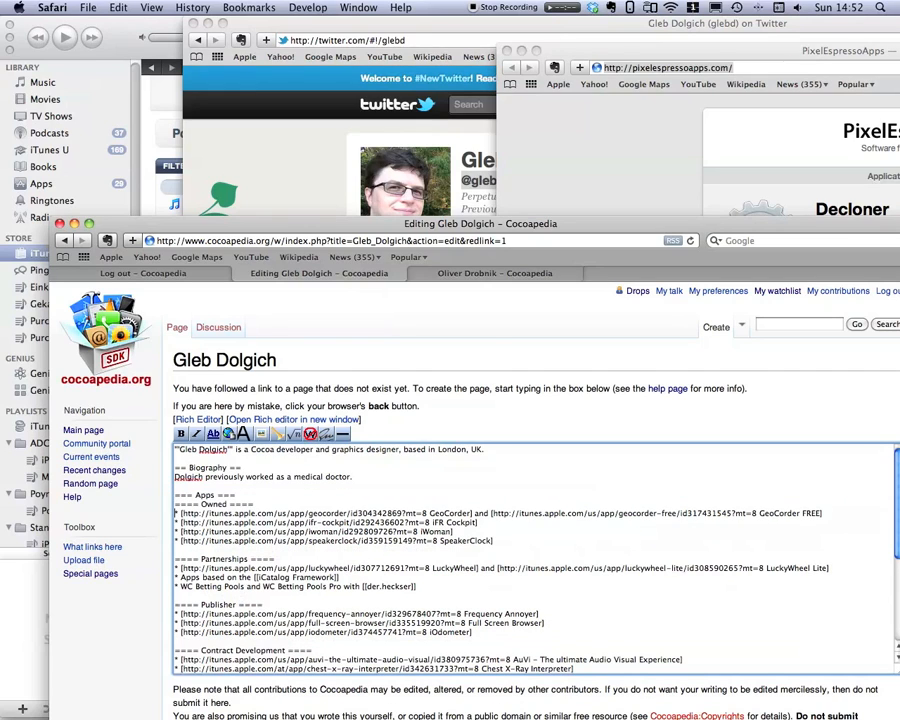
pyautogui.press('Delete')
pyautogui.press('BackSpace')
pyautogui.moveTo(176, 504); pyautogui.dragTo(176, 690)
pyautogui.press('BackSpace')
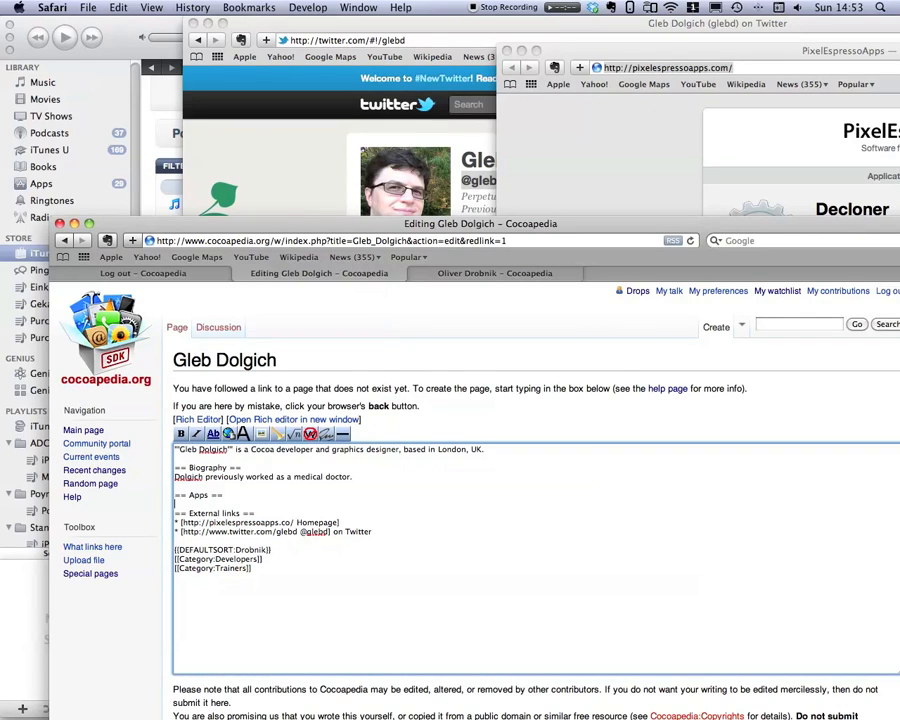
# Add Mac and iOS subheadings under the Apps heading.
pyautogui.press('Return')
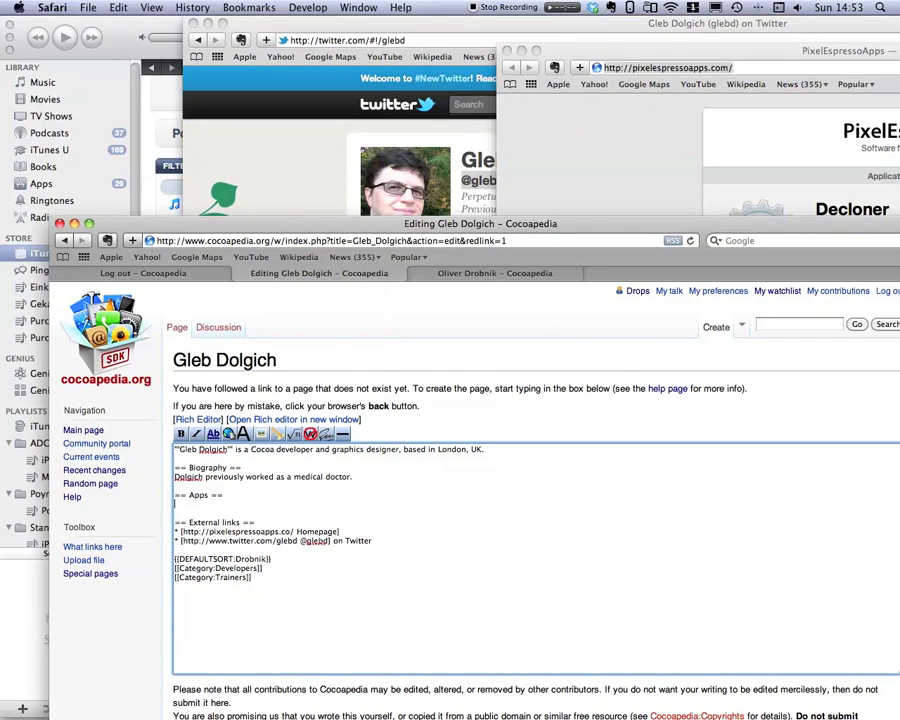
pyautogui.write('=== iOS ===')
pyautogui.press('Return')
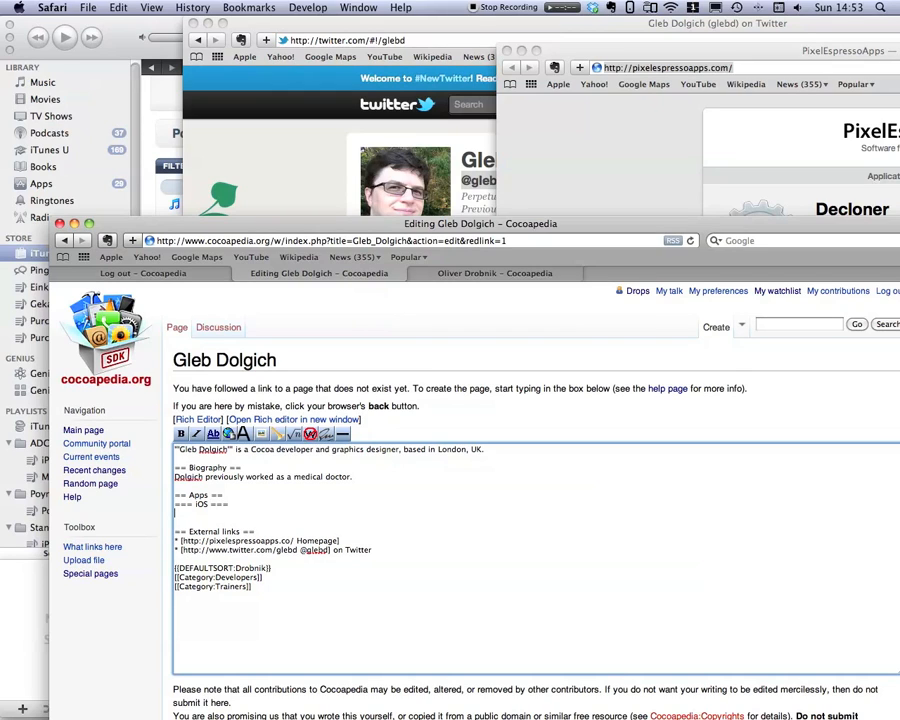
pyautogui.press('Up')
pyautogui.press('Return')
pyautogui.write('==')
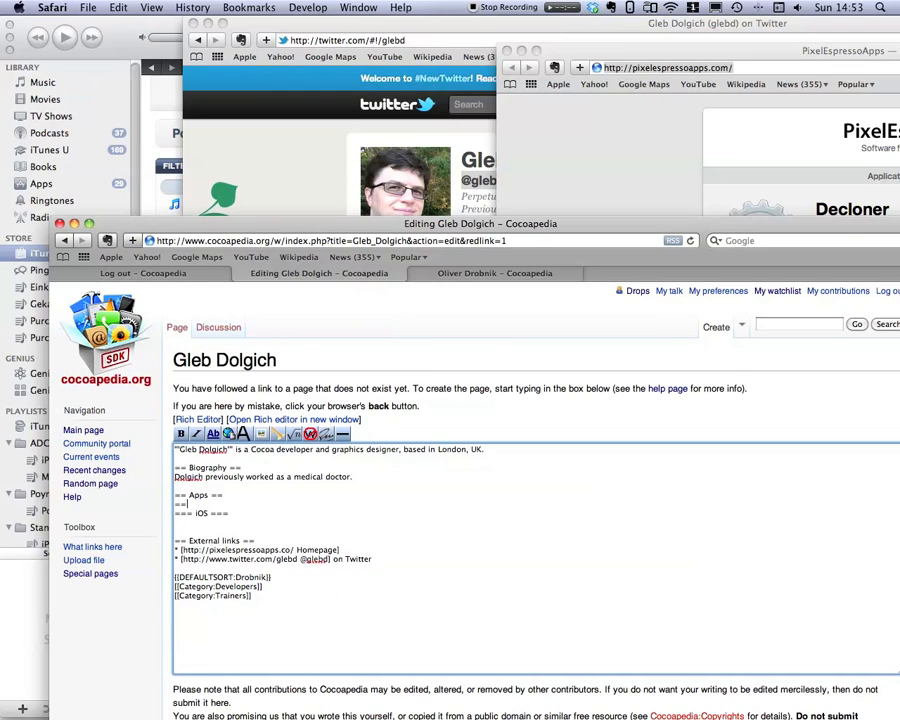
pyautogui.write('= iO')
pyautogui.press('BackSpace')
pyautogui.write('Mac ===')
pyautogui.press('Return')
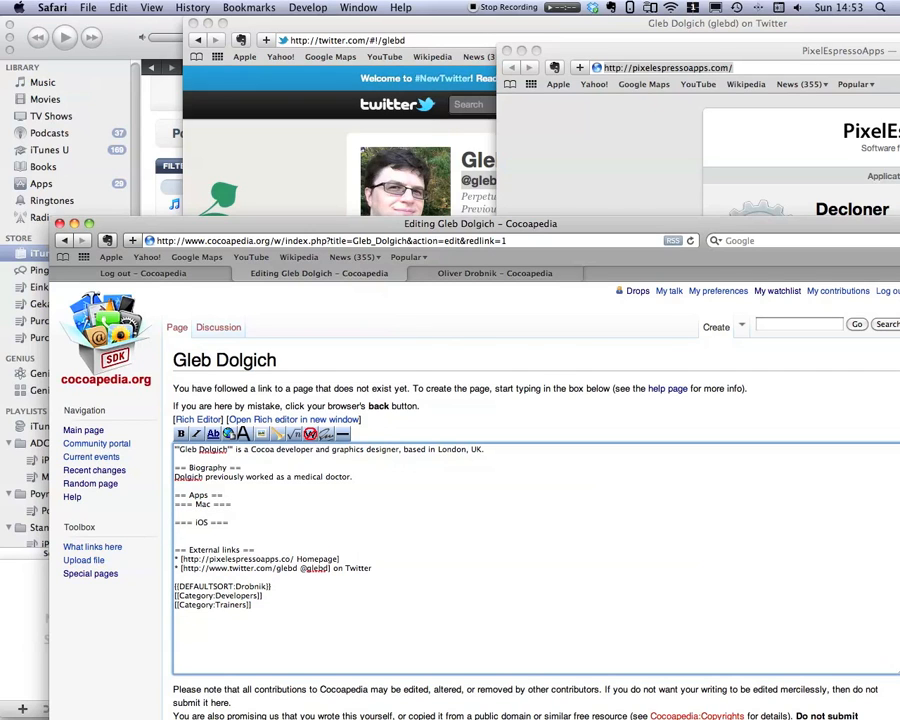
# Open the 25h app page from the homepage and copy its address.
pyautogui.moveTo(710, 52); pyautogui.dragTo(359, 37)
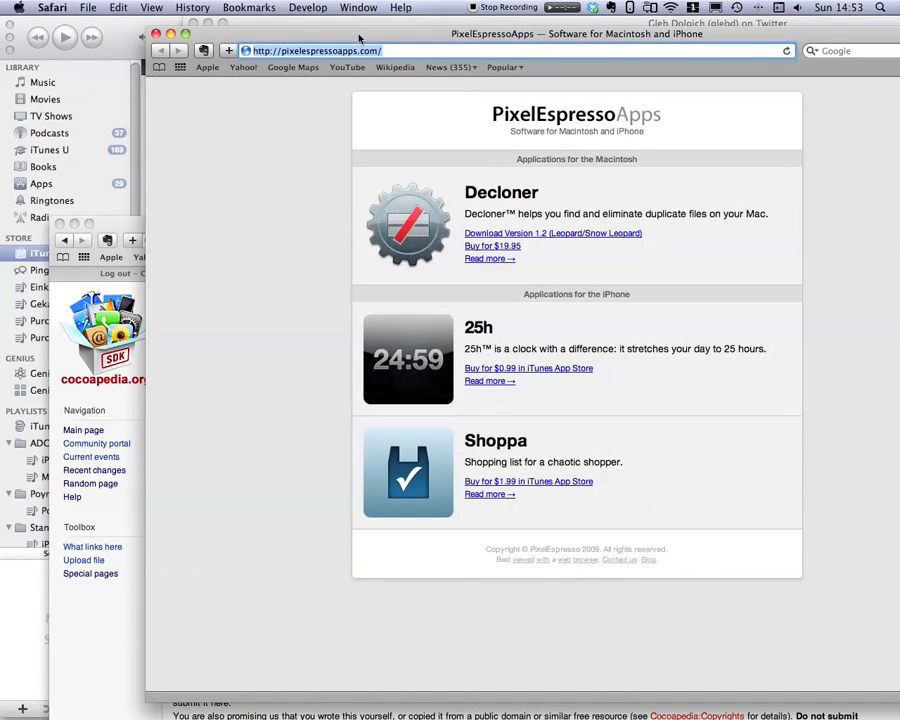
pyautogui.click(488, 383)
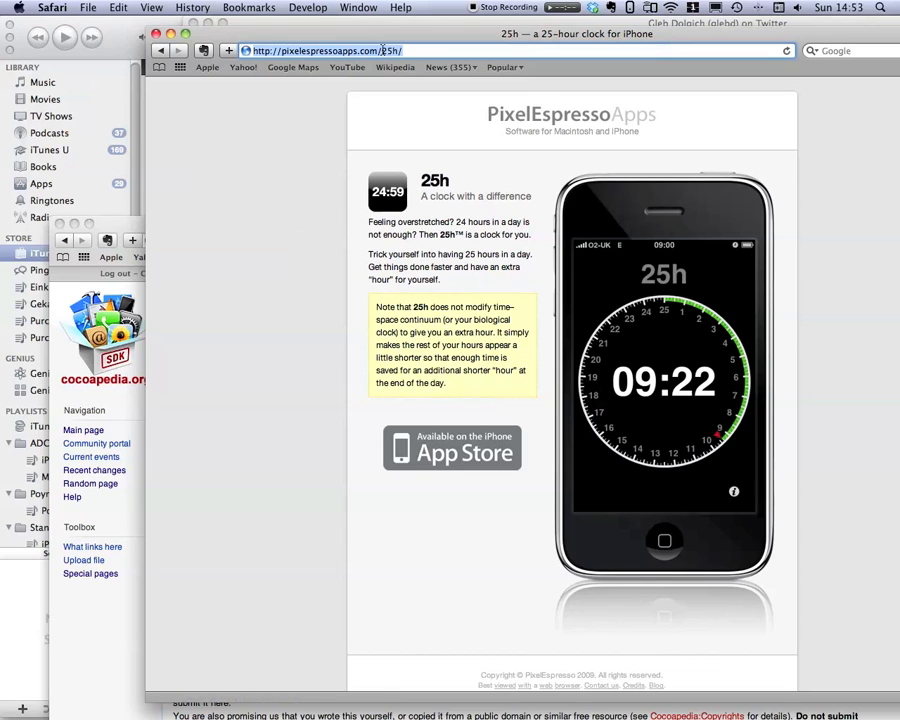
pyautogui.moveTo(261, 32); pyautogui.dragTo(693, 30)
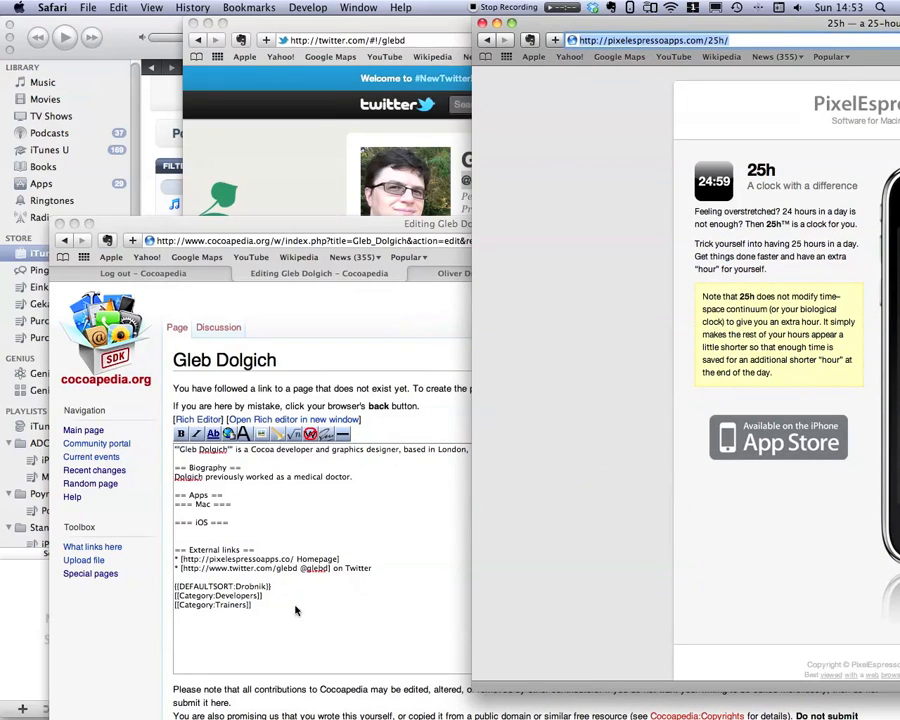
pyautogui.click(190, 395)
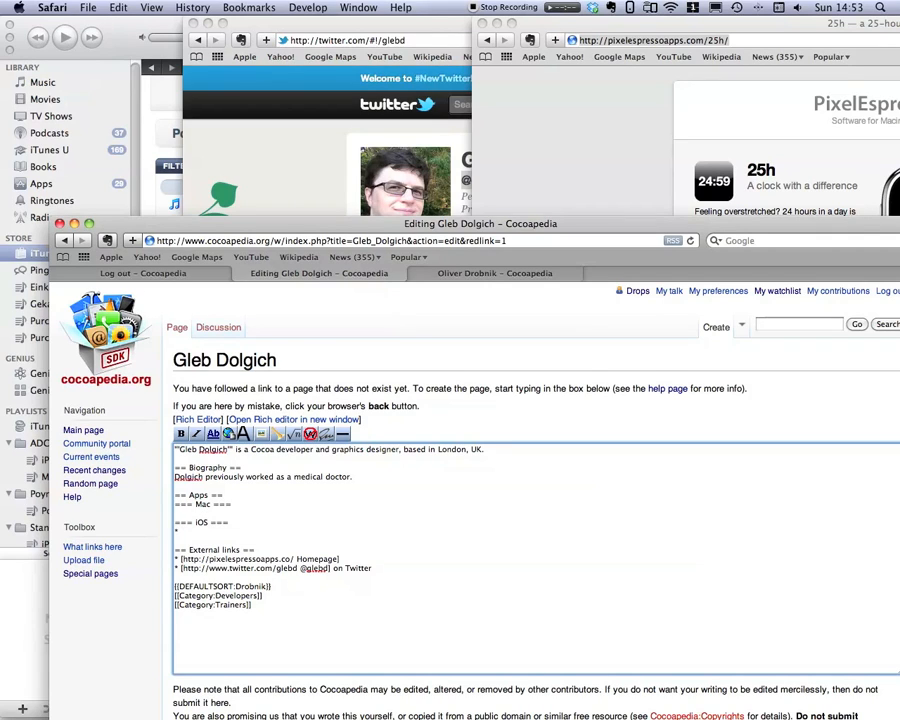
pyautogui.write('http://pixelespressoapps.com/25h/')
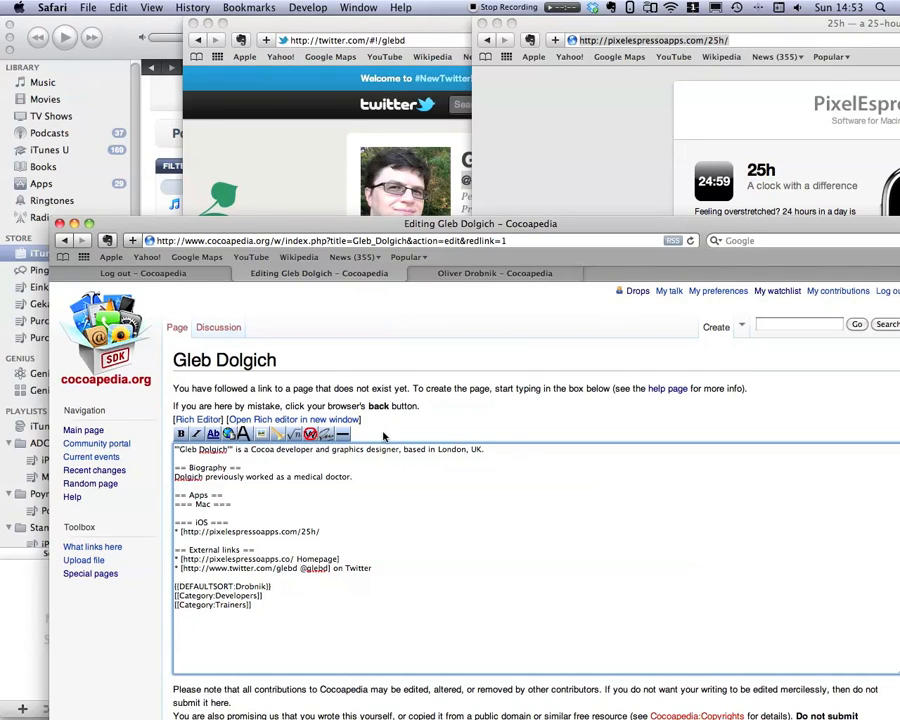
pyautogui.write('25h')
pyautogui.write('- A clock with a diff')
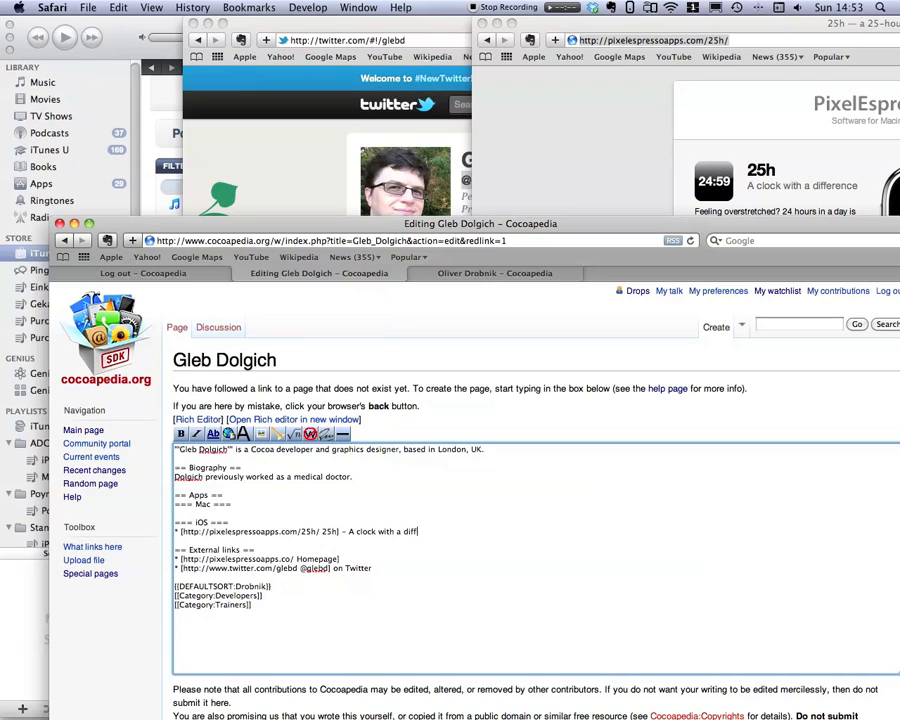
pyautogui.write('erence')
pyautogui.press('Return')
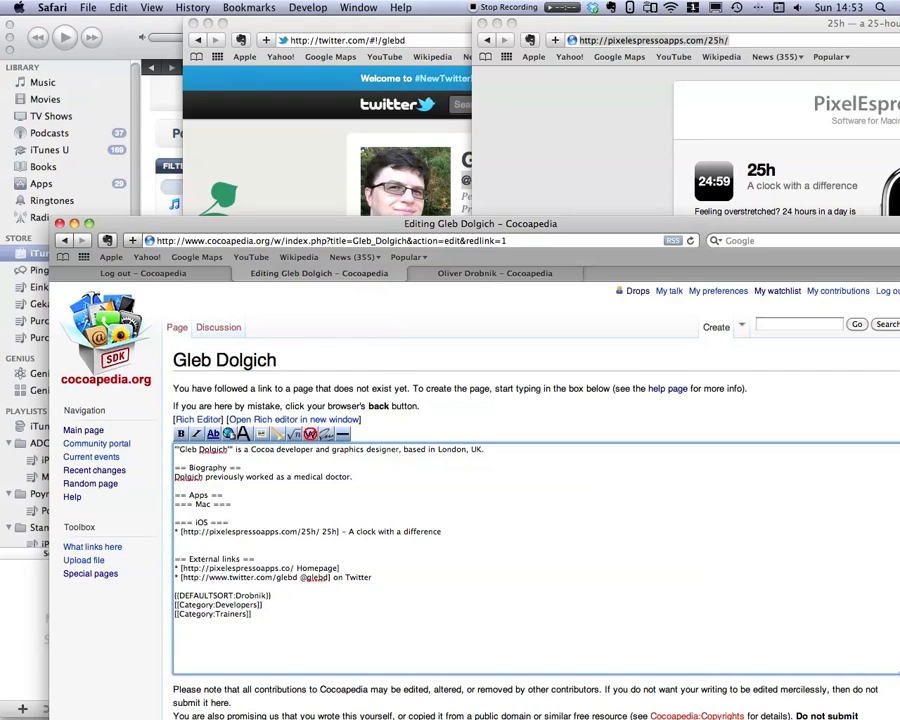
# Open the Shoppa page from the homepage and, under iOS, add a bullet linking it as Shoppa with '- Shopping list for a chaotic shopper'.
pyautogui.write('Ü')
pyautogui.click(548, 123)
pyautogui.click(487, 41)
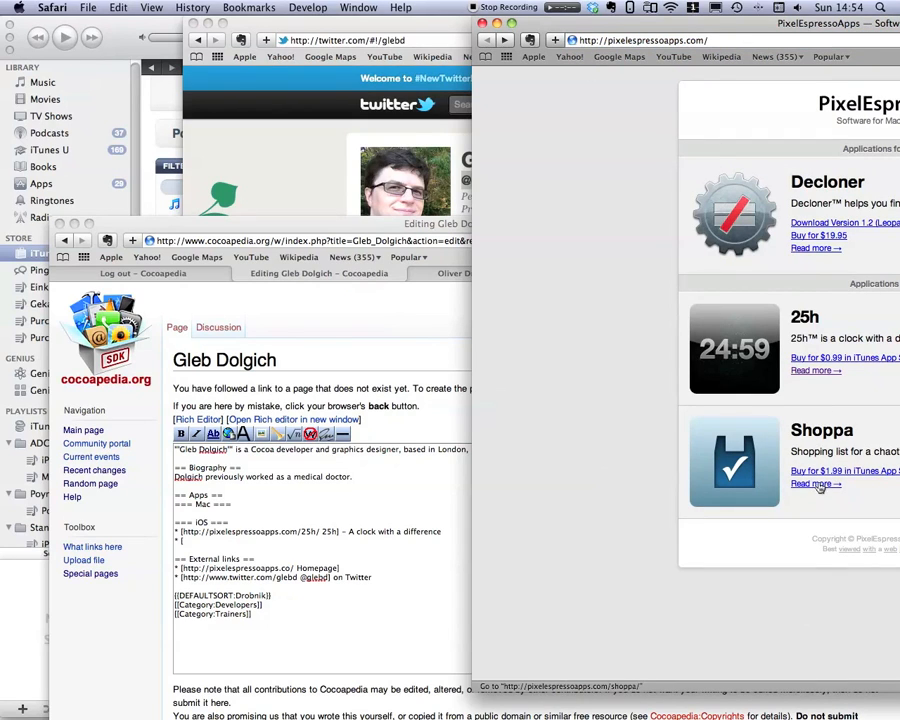
pyautogui.click(812, 483)
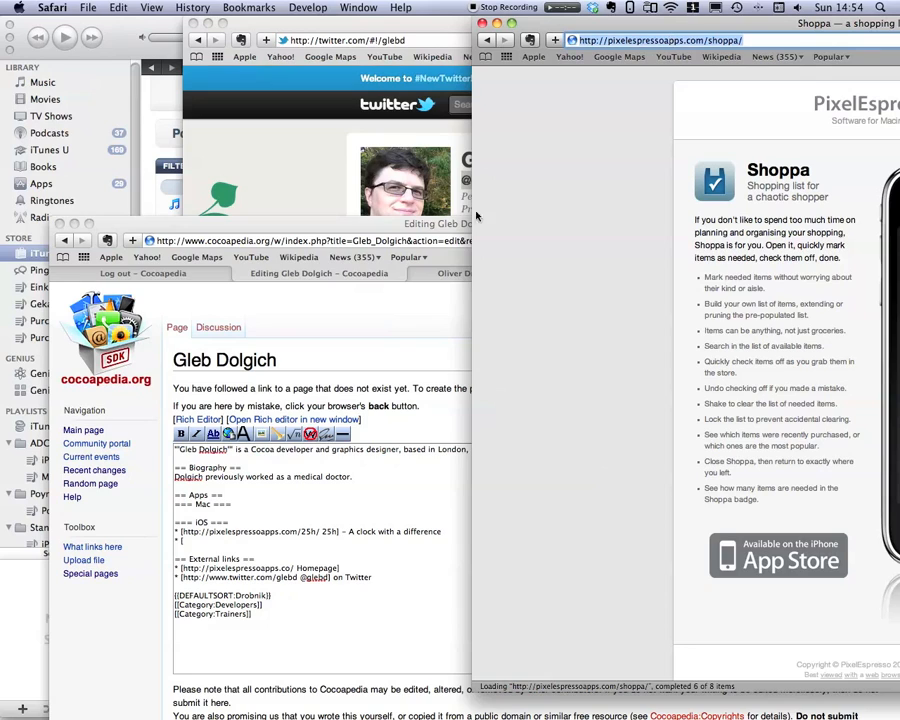
pyautogui.click(184, 551)
pyautogui.write('* [')
pyautogui.write('http://pixelespressoapps.com/shoppa/')
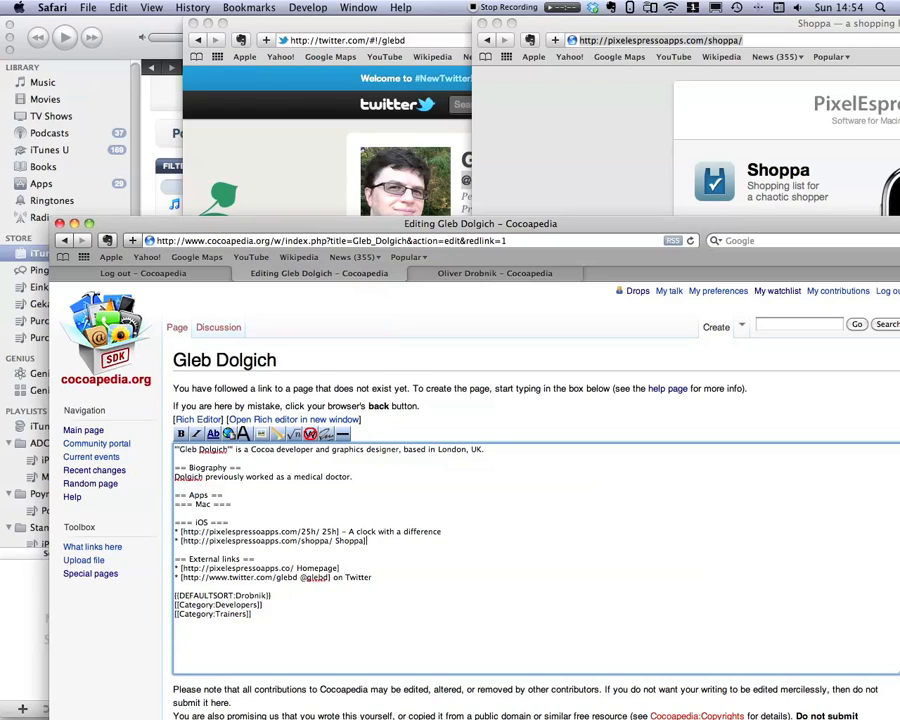
pyautogui.write('Shoppa] - Shopping list for a chaotic shopper')
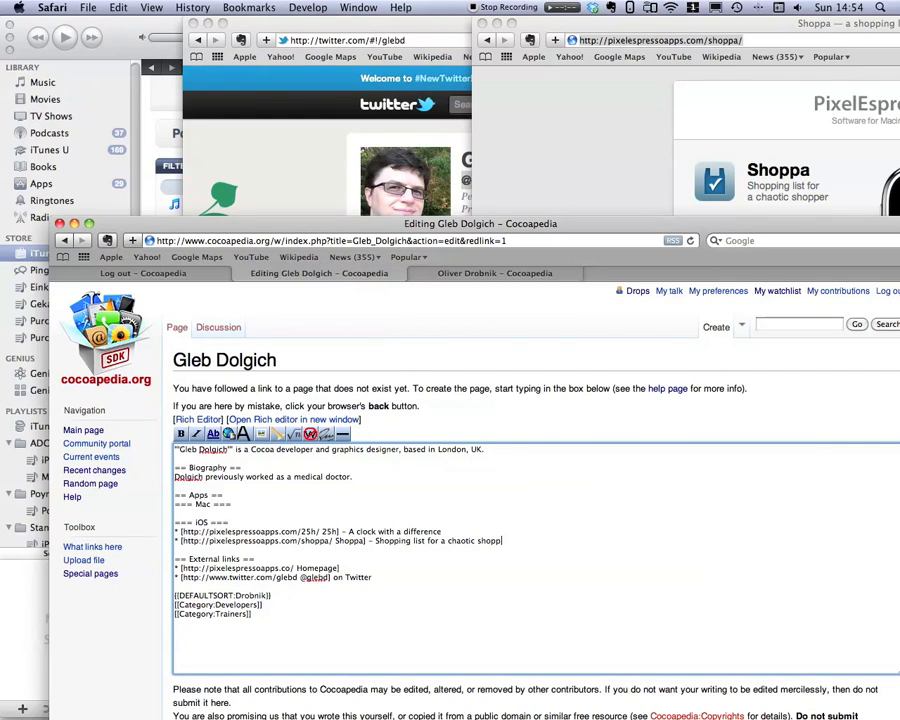
pyautogui.click(486, 40)
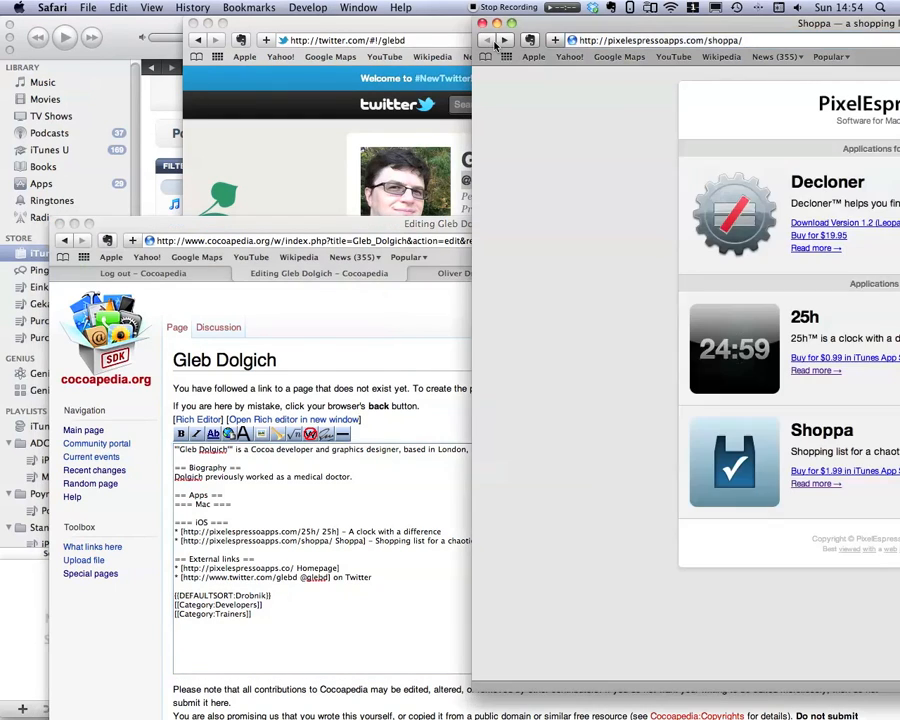
pyautogui.click(814, 248)
pyautogui.click(696, 42)
pyautogui.press('super+c')
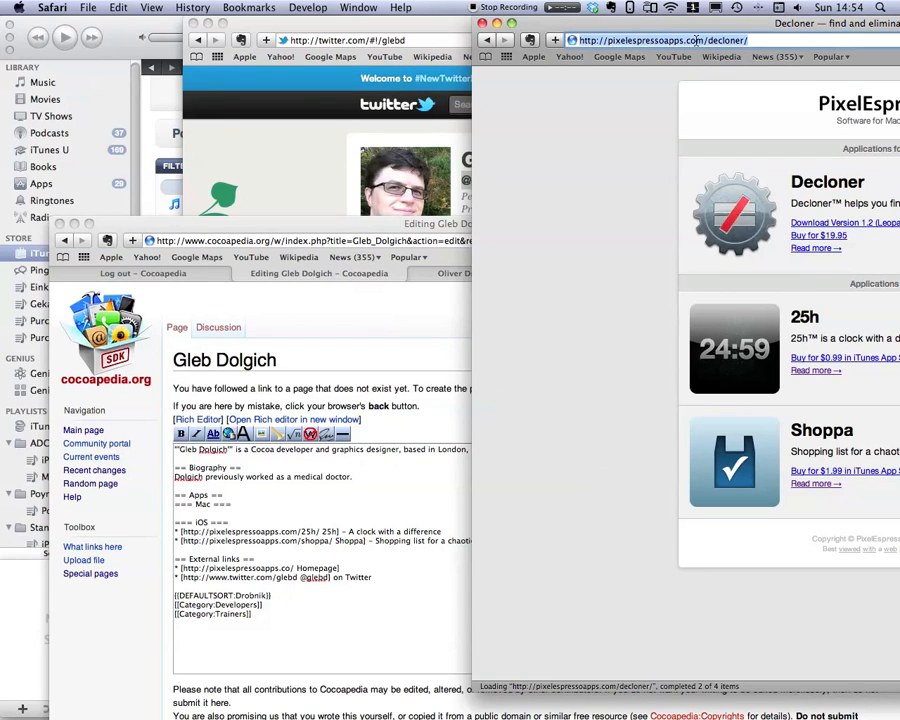
pyautogui.click(212, 572)
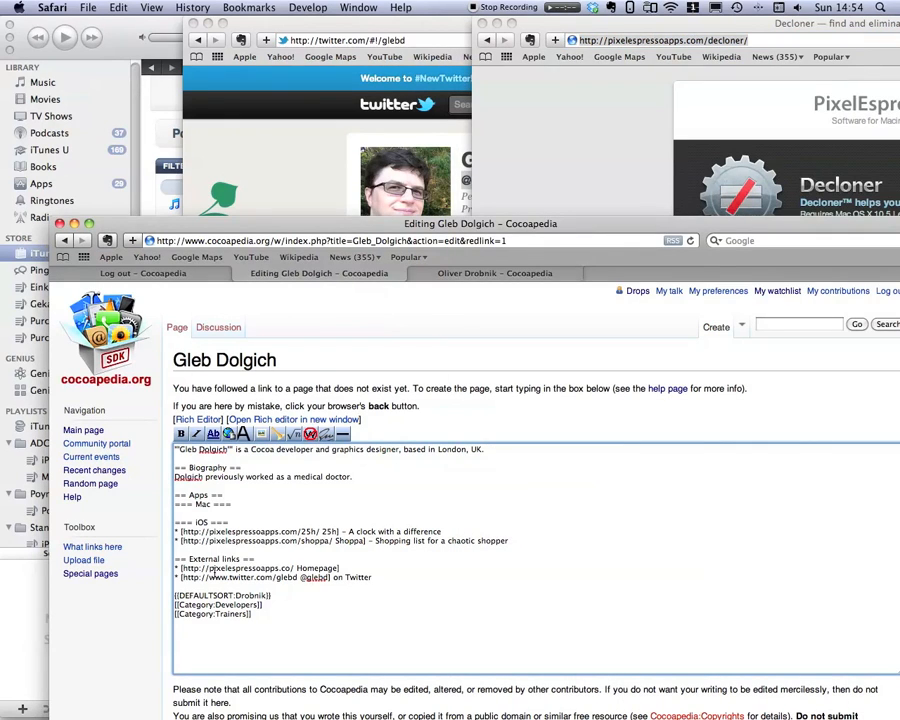
pyautogui.press('Return')
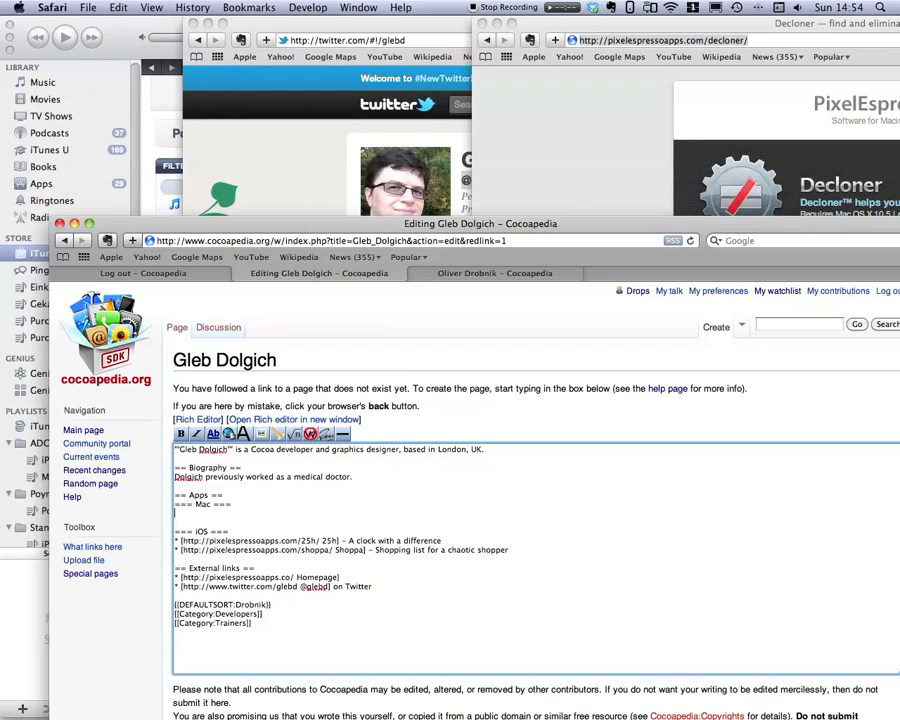
pyautogui.write('* [')
pyautogui.press('super+v')
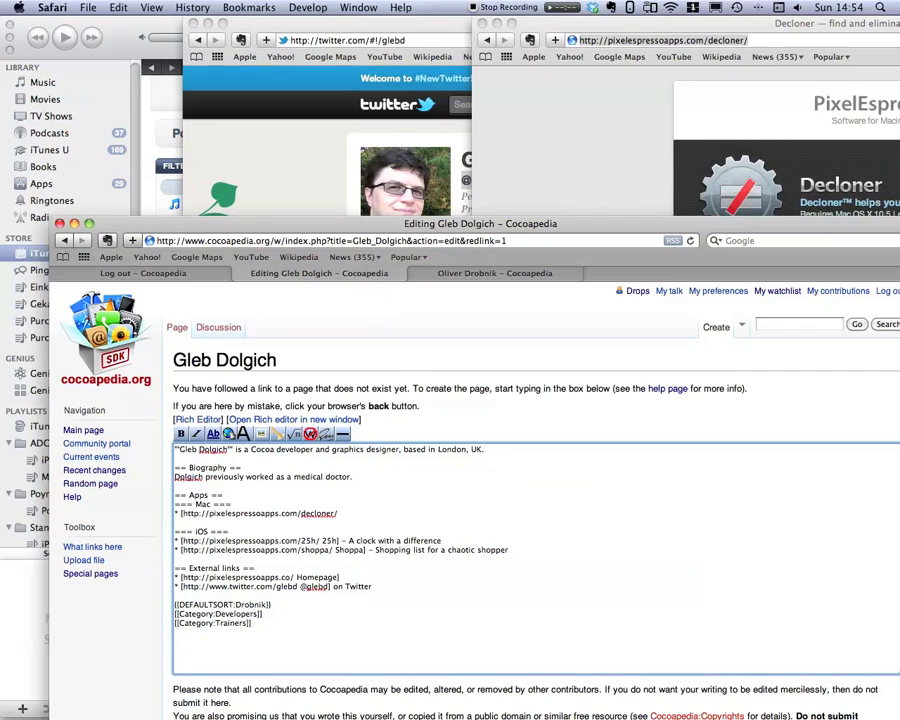
pyautogui.write('Decloner]')
# Append '– helps you find and eliminate duplicate files' to the Decloner bullet.
pyautogui.doubleClick(546, 21)
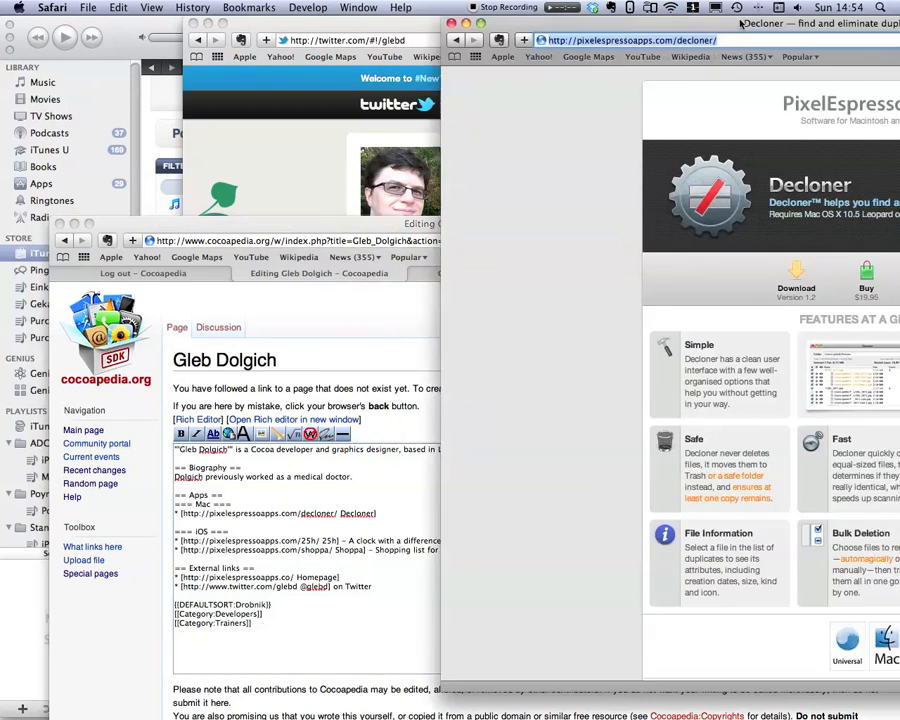
pyautogui.moveTo(546, 21); pyautogui.dragTo(790, 29)
pyautogui.click(456, 541)
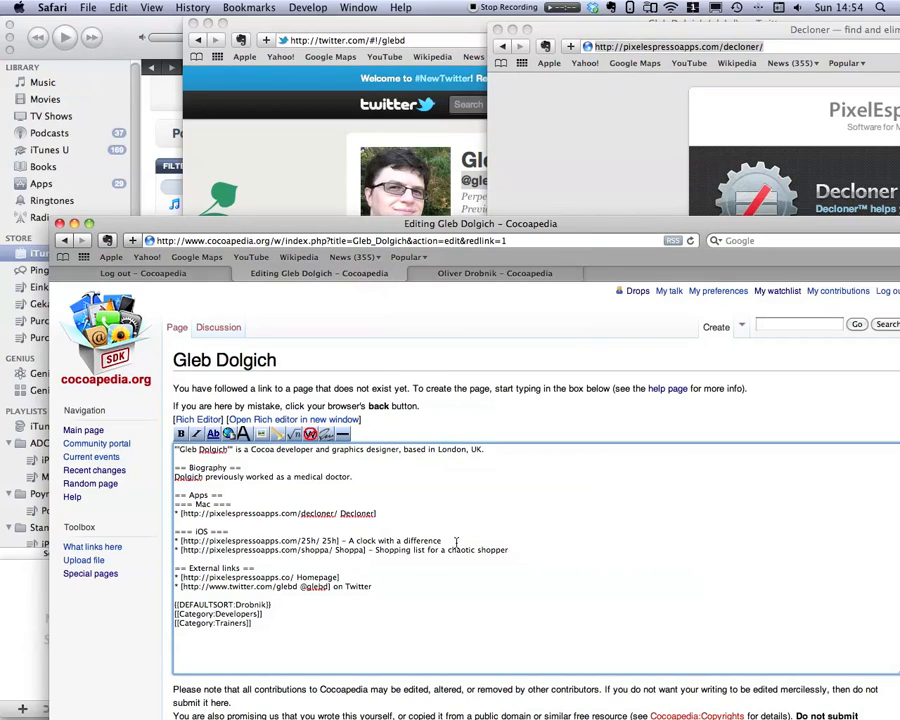
pyautogui.click(408, 520)
pyautogui.write('– helps you find and eliminate duplicate files')
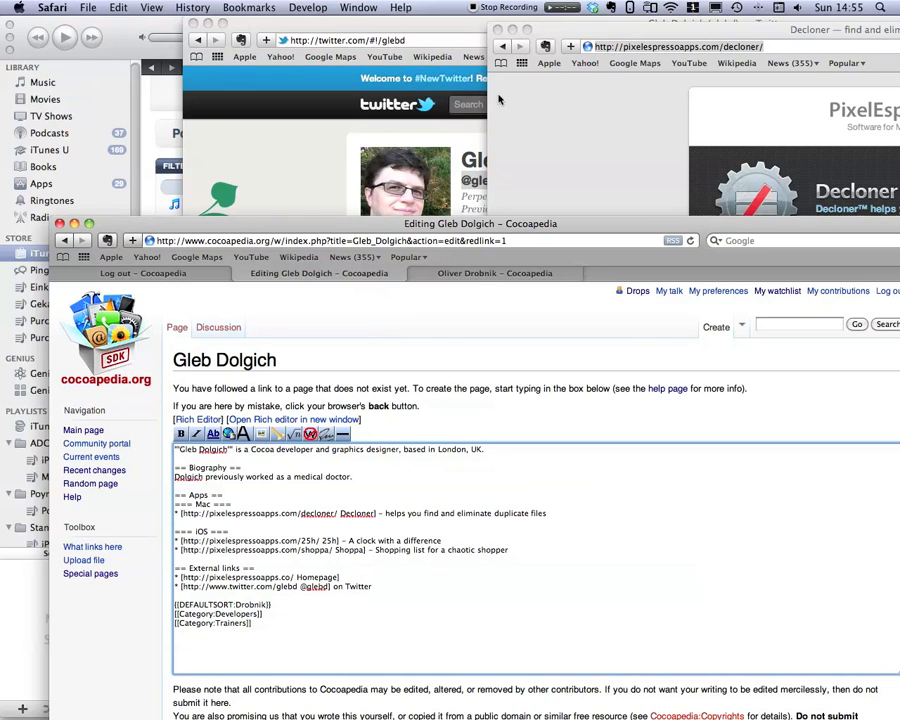
# Show a preview of the page.
pyautogui.moveTo(499, 224); pyautogui.dragTo(461, 10)
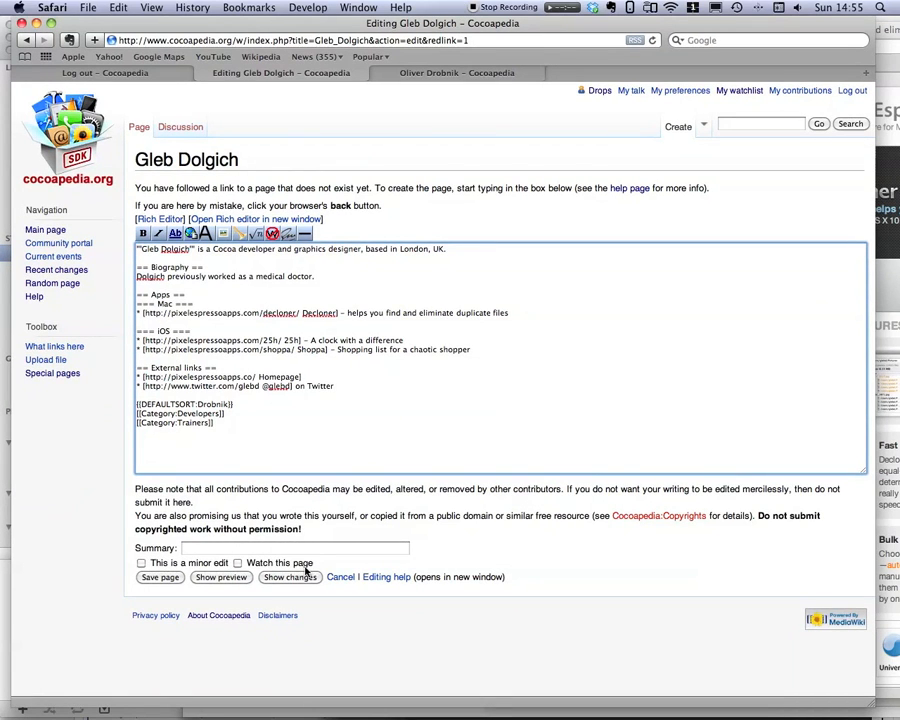
pyautogui.click(214, 580)
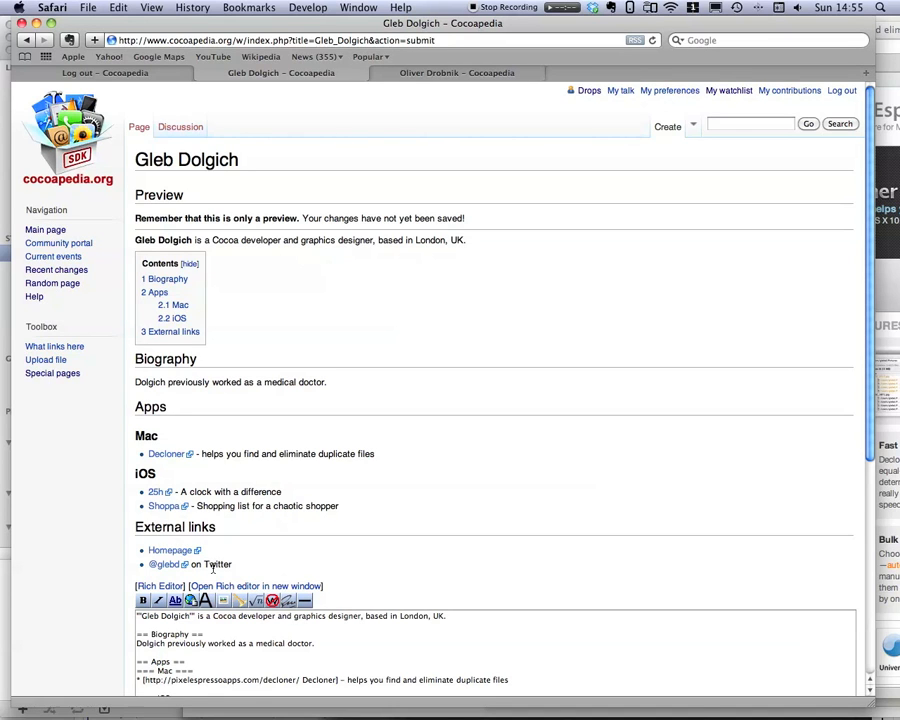
# Change the DEFAULTSORT key from the old surname to Dolgich.
pyautogui.scroll(-8, 190, 540)
pyautogui.click(193, 449)
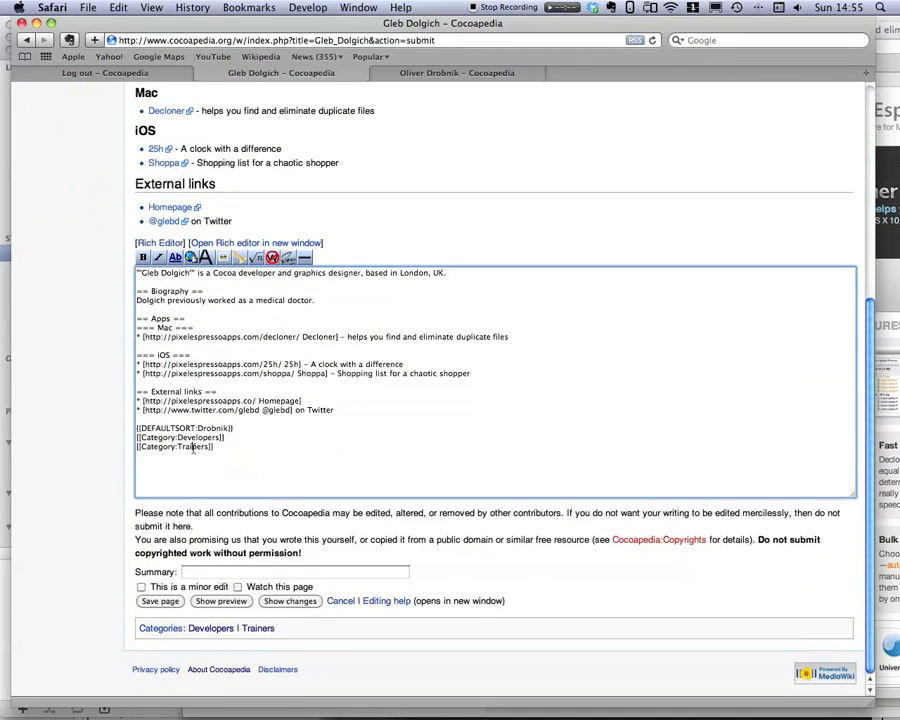
pyautogui.moveTo(198, 428); pyautogui.dragTo(226, 428)
pyautogui.scroll(3, 275, 428)
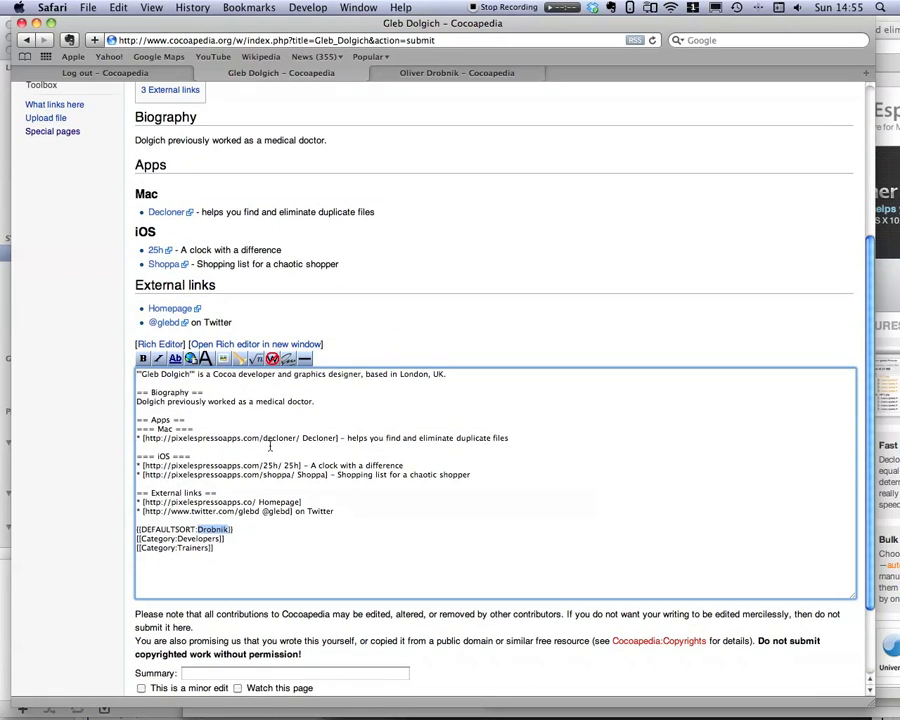
pyautogui.write('Do')
# Replace the Trainers category with Designers.
pyautogui.moveTo(242, 547); pyautogui.dragTo(134, 551)
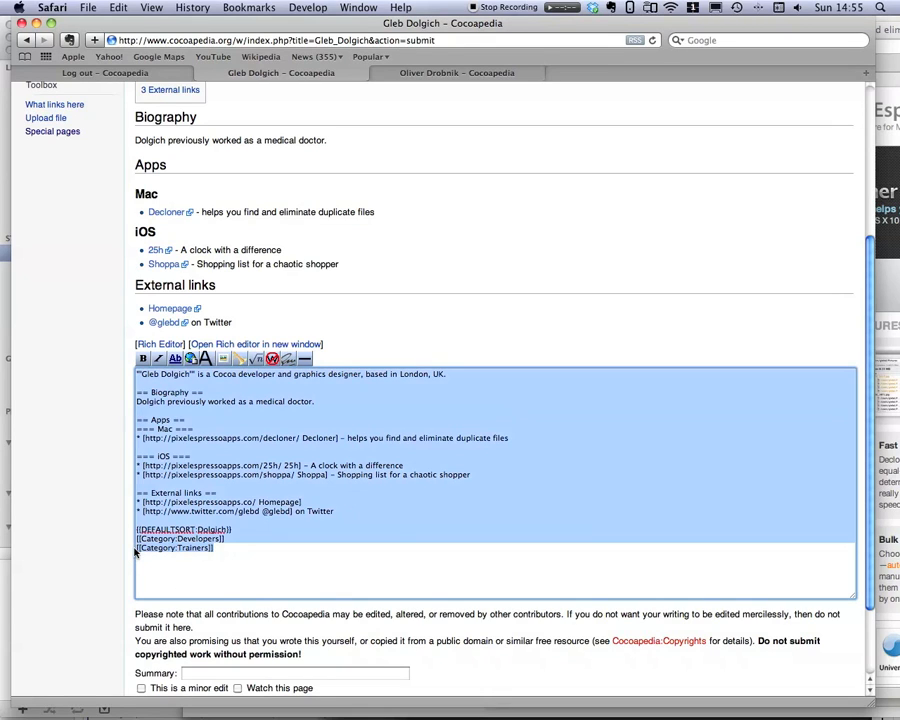
pyautogui.click(135, 553)
pyautogui.tripleClick(135, 552)
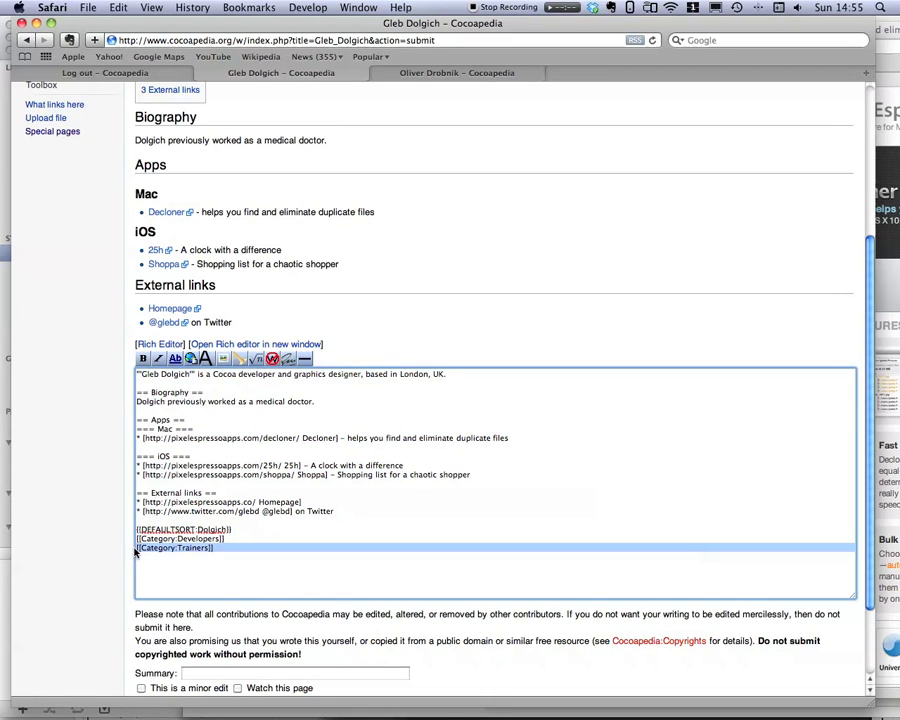
pyautogui.click(135, 552)
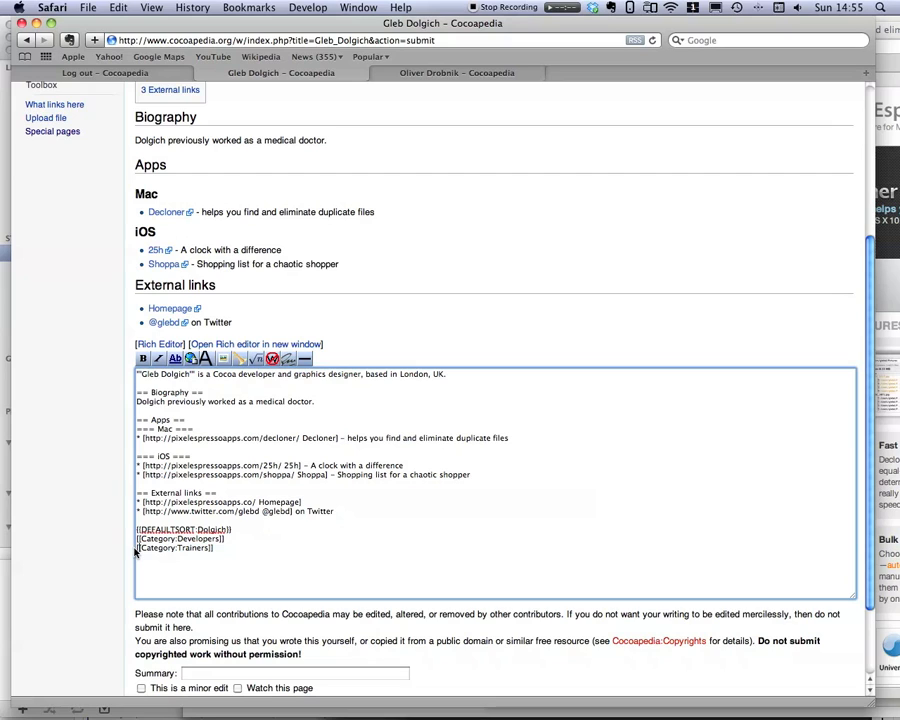
pyautogui.doubleClick(204, 548)
pyautogui.write('Designers')
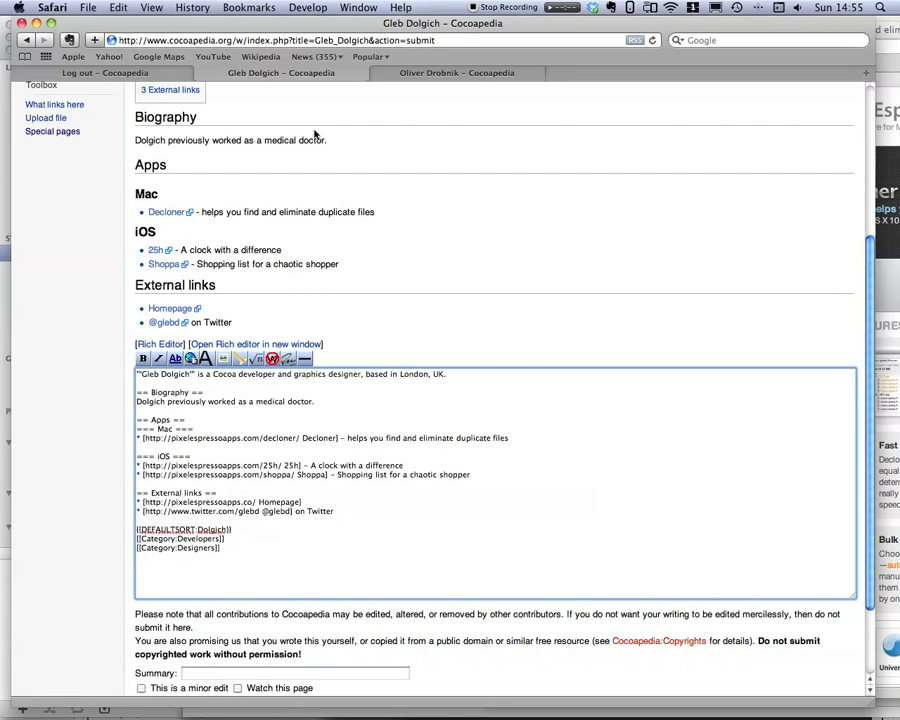
# Delete the trailing blank line below the category tags.
pyautogui.scroll(3, 349, 225)
pyautogui.scroll(5, 345, 225)
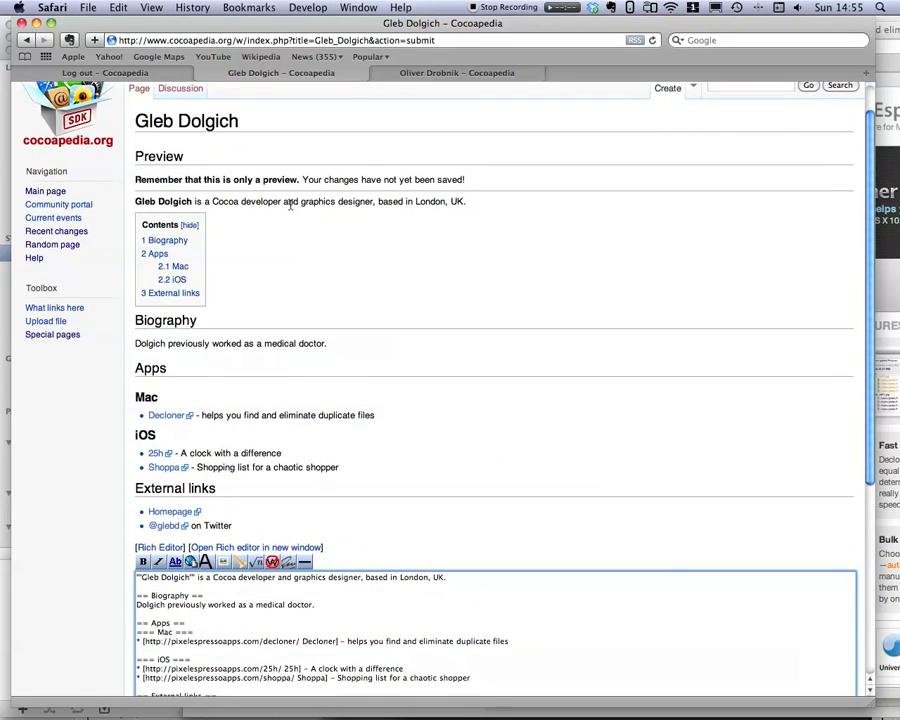
pyautogui.scroll(-6, 394, 408)
pyautogui.scroll(-5, 351, 619)
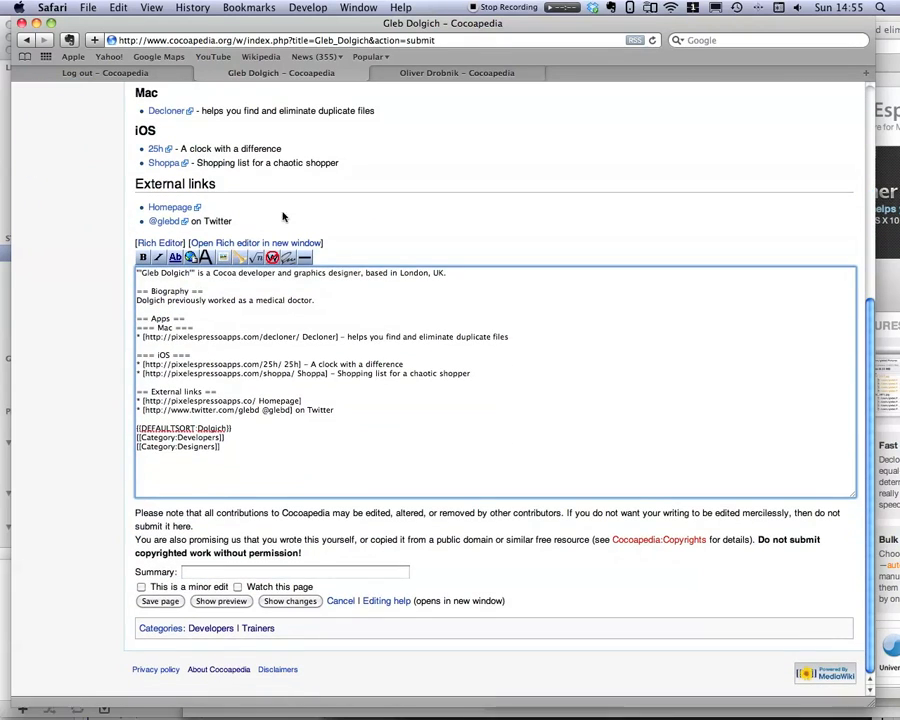
pyautogui.click(204, 478)
pyautogui.press('BackSpace')
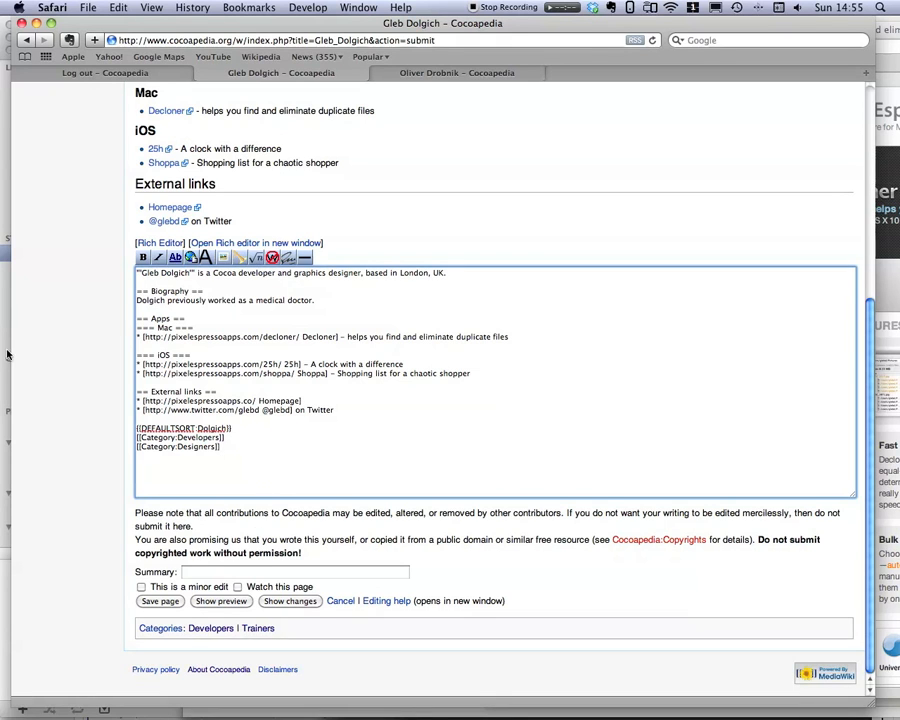
pyautogui.scroll(1, 42, 375)
pyautogui.scroll(6, 42, 375)
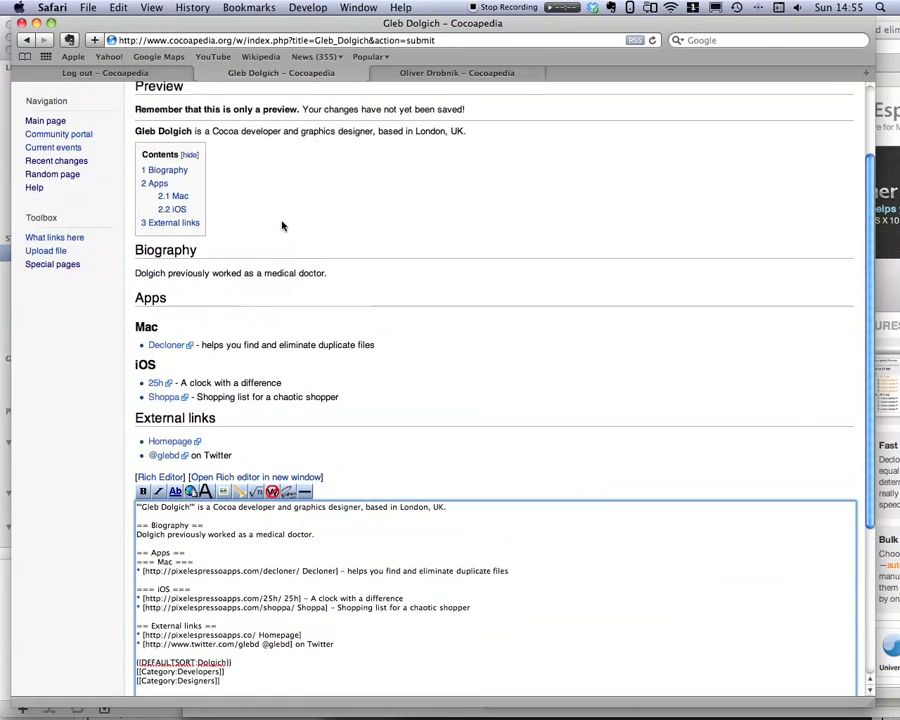
pyautogui.scroll(4, 160, 290)
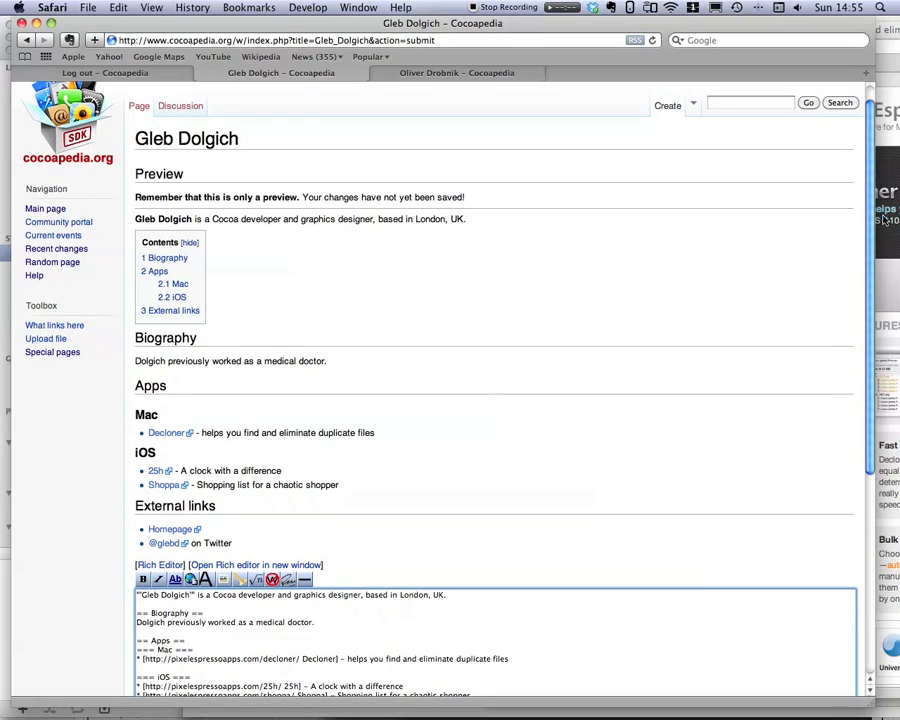
pyautogui.click(888, 250)
pyautogui.moveTo(586, 27); pyautogui.dragTo(296, 14)
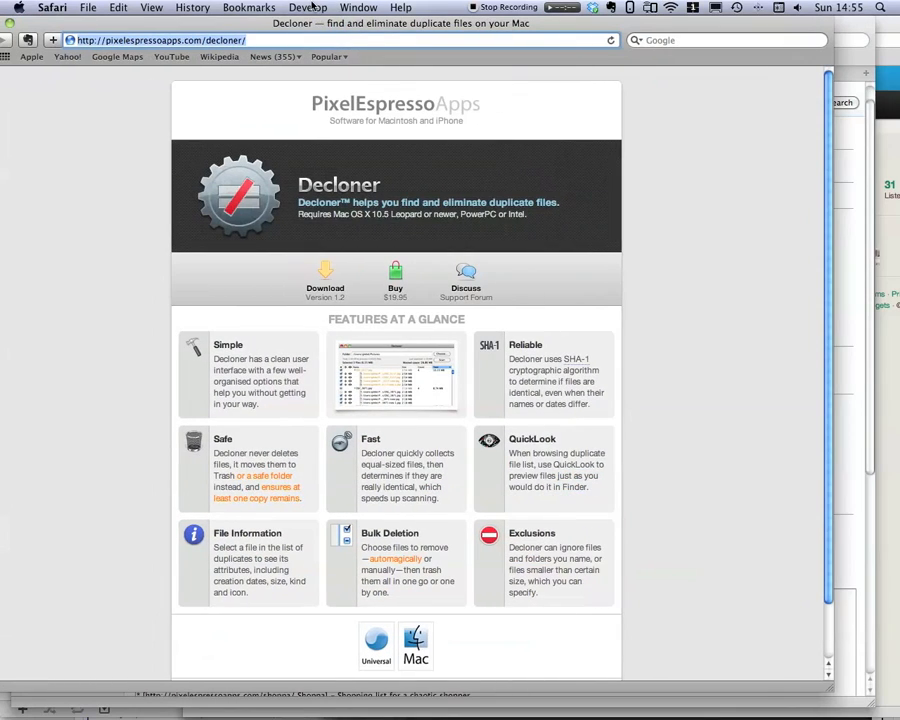
pyautogui.scroll(-2, 445, 370)
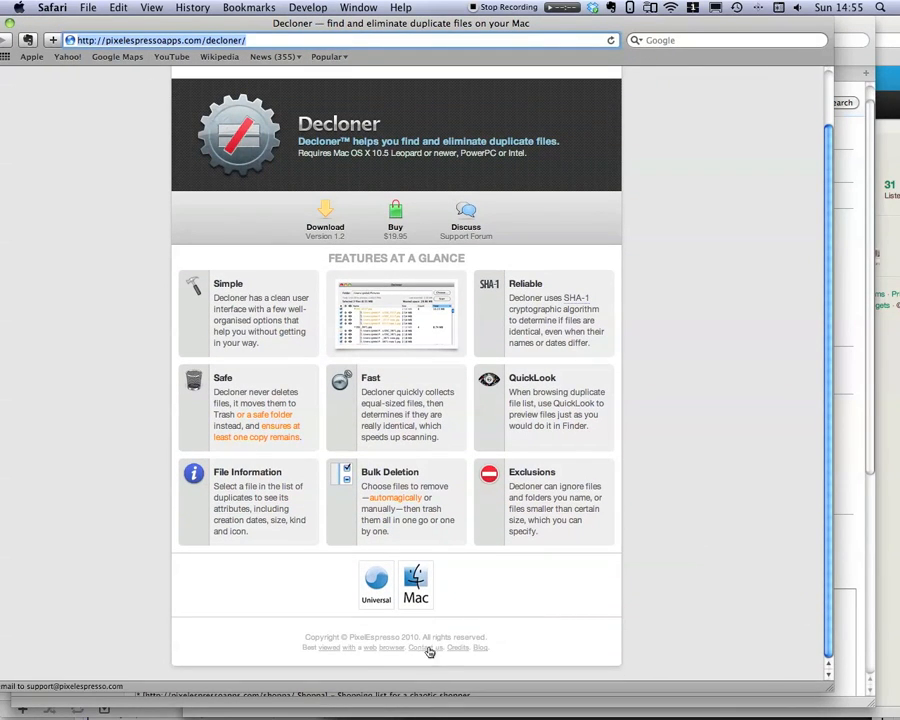
pyautogui.click(460, 648)
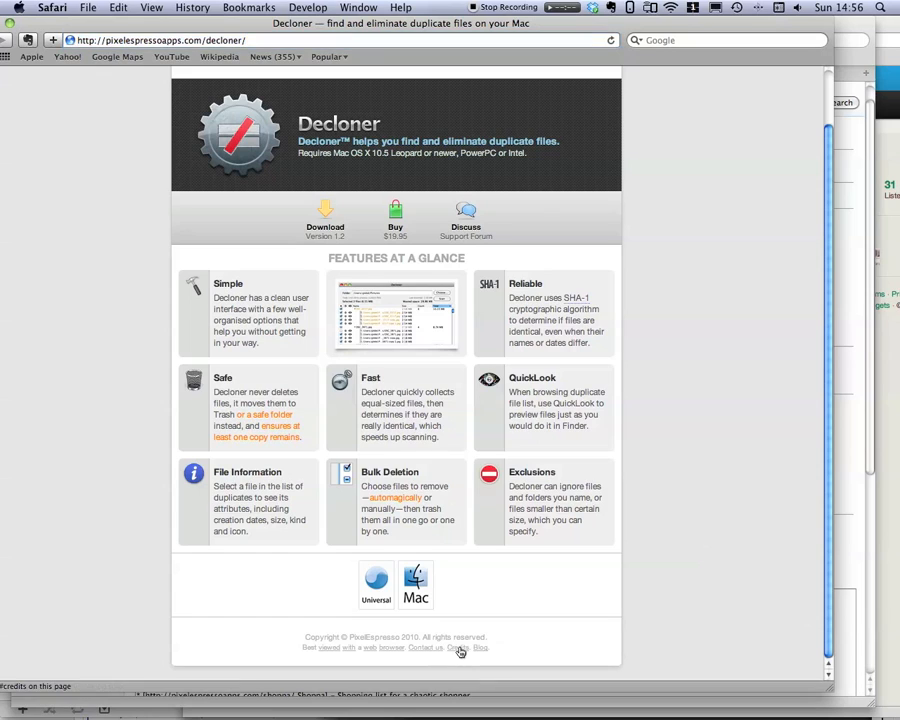
pyautogui.click(479, 648)
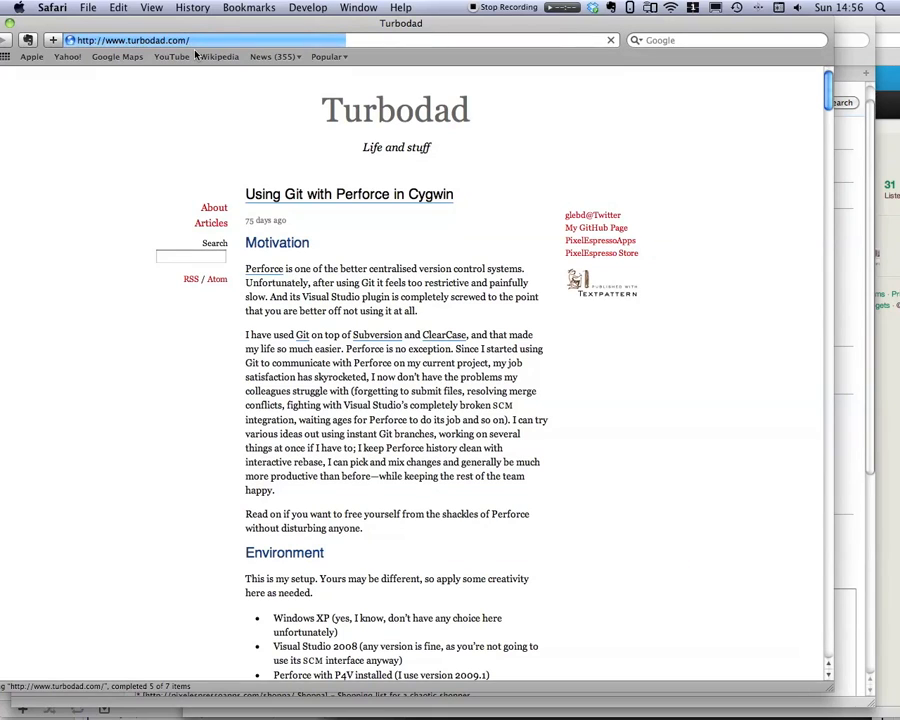
pyautogui.moveTo(234, 24); pyautogui.dragTo(261, 41)
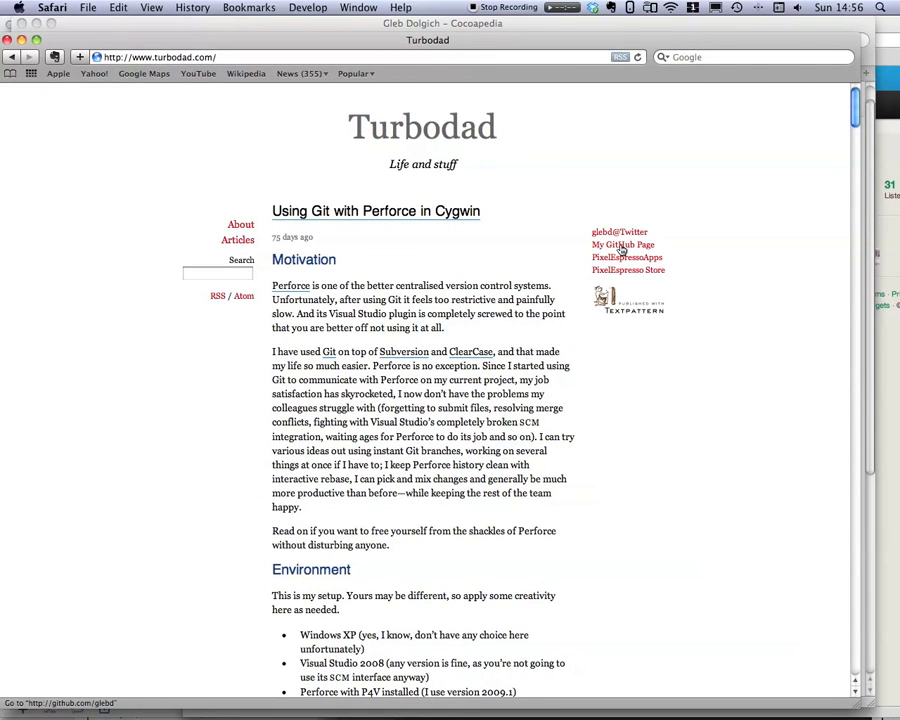
pyautogui.click(205, 57)
pyautogui.press('cmd+c')
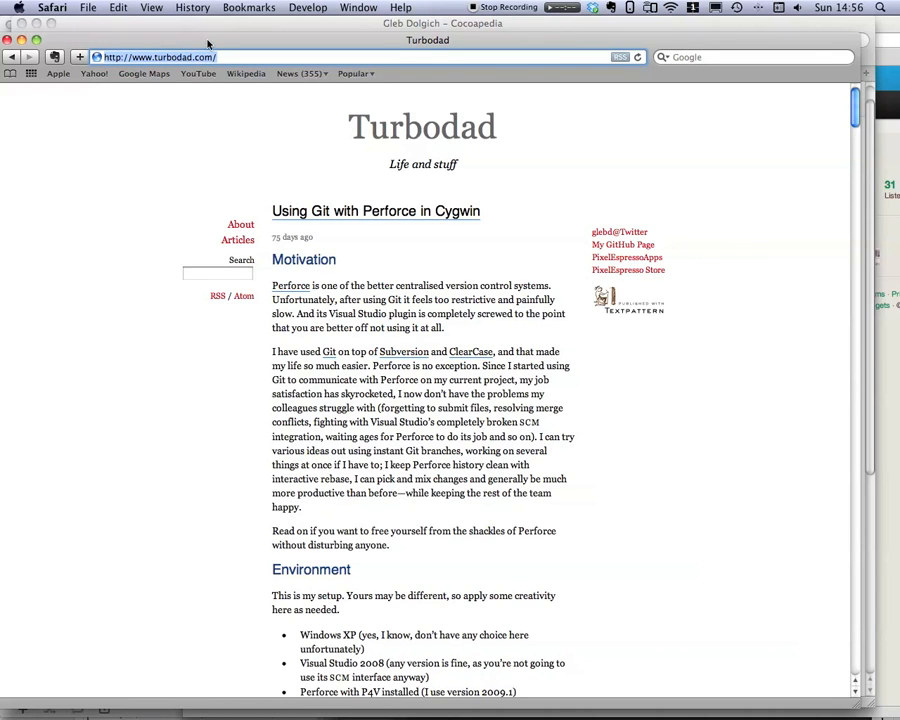
pyautogui.press('F10')
pyautogui.click(384, 459)
pyautogui.scroll(-6, 384, 459)
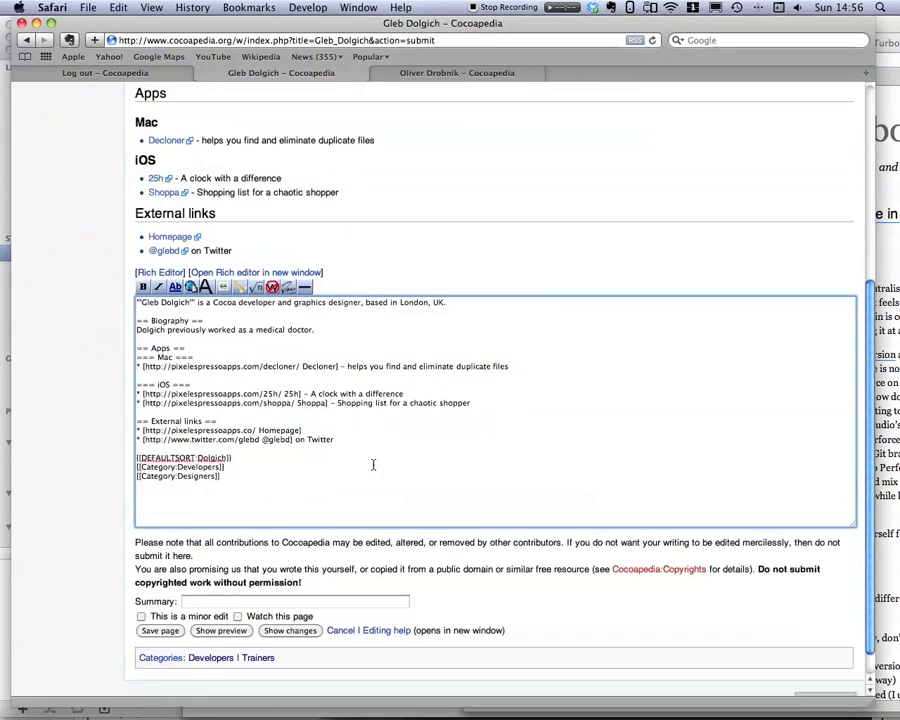
pyautogui.click(316, 401)
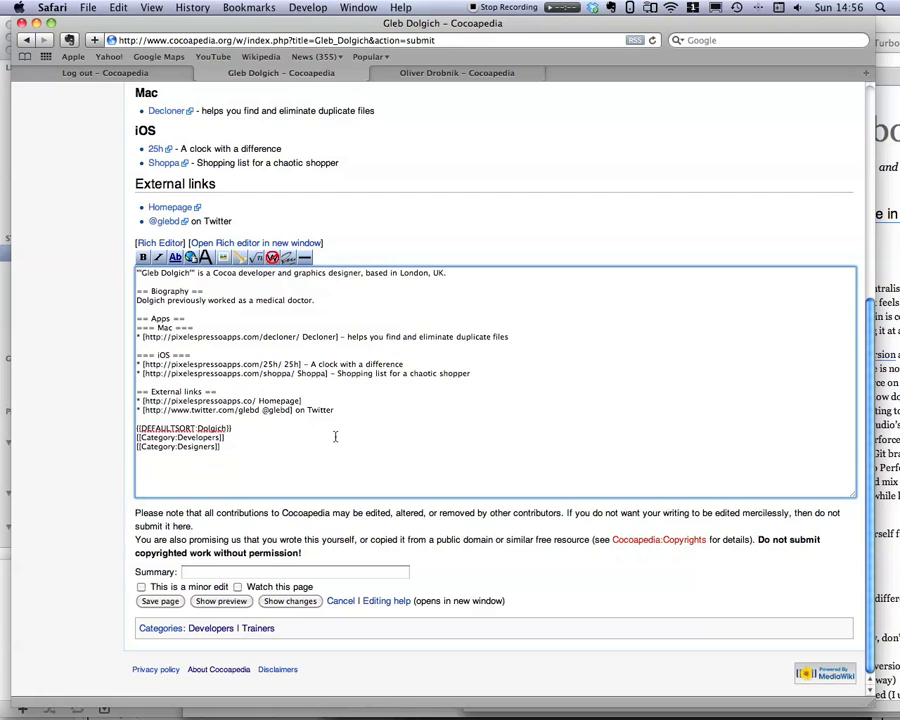
pyautogui.press('Return')
pyautogui.write('* [')
pyautogui.press('super+v')
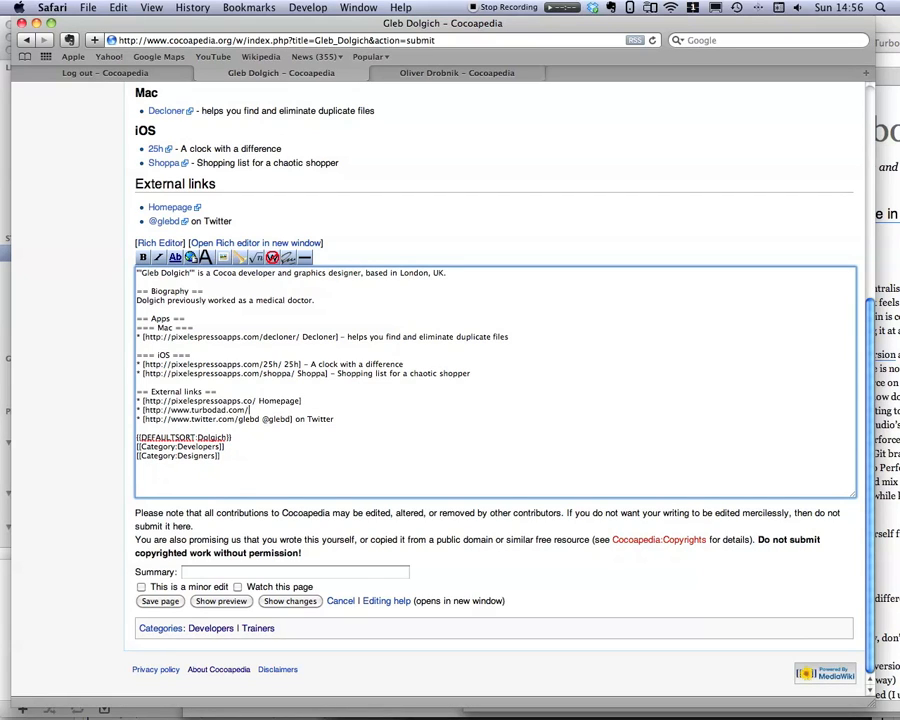
pyautogui.write('Blog]')
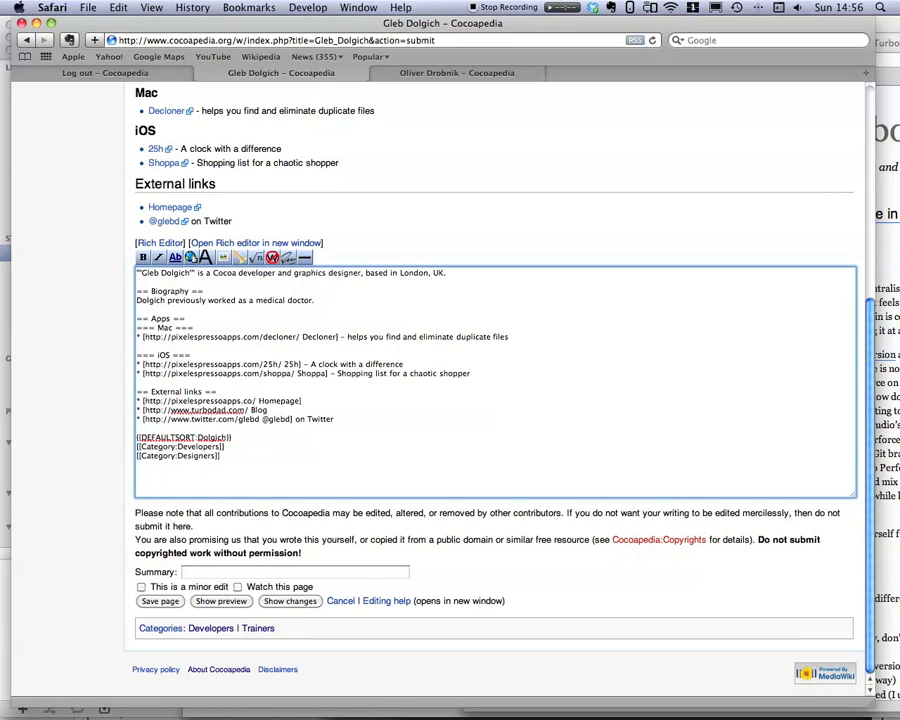
pyautogui.click(895, 150)
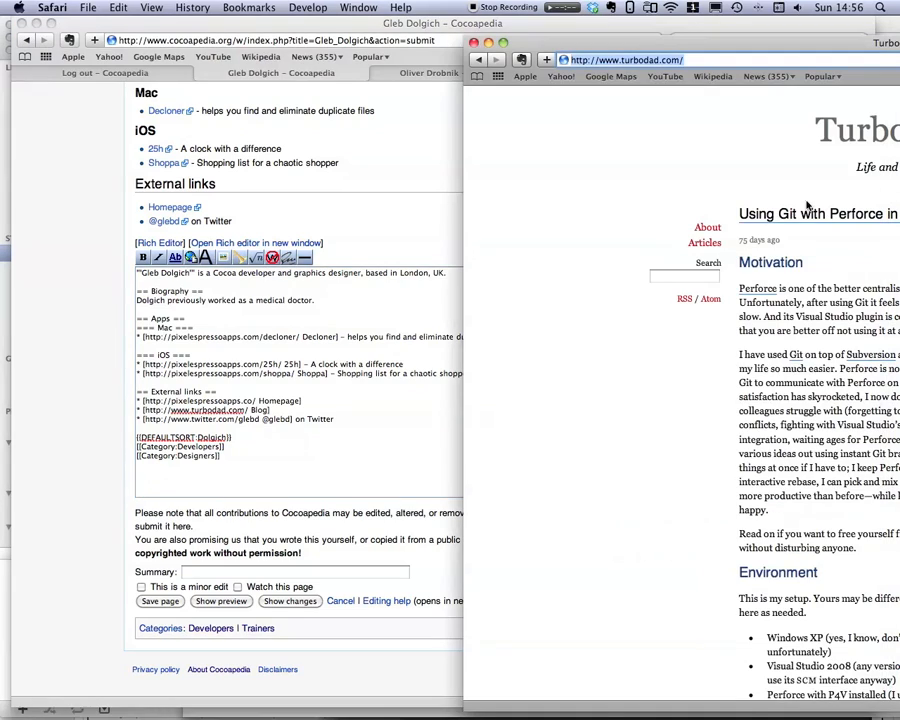
# In the blog window, copy the link address of the My GitHub Page link.
pyautogui.moveTo(727, 47); pyautogui.dragTo(279, 28)
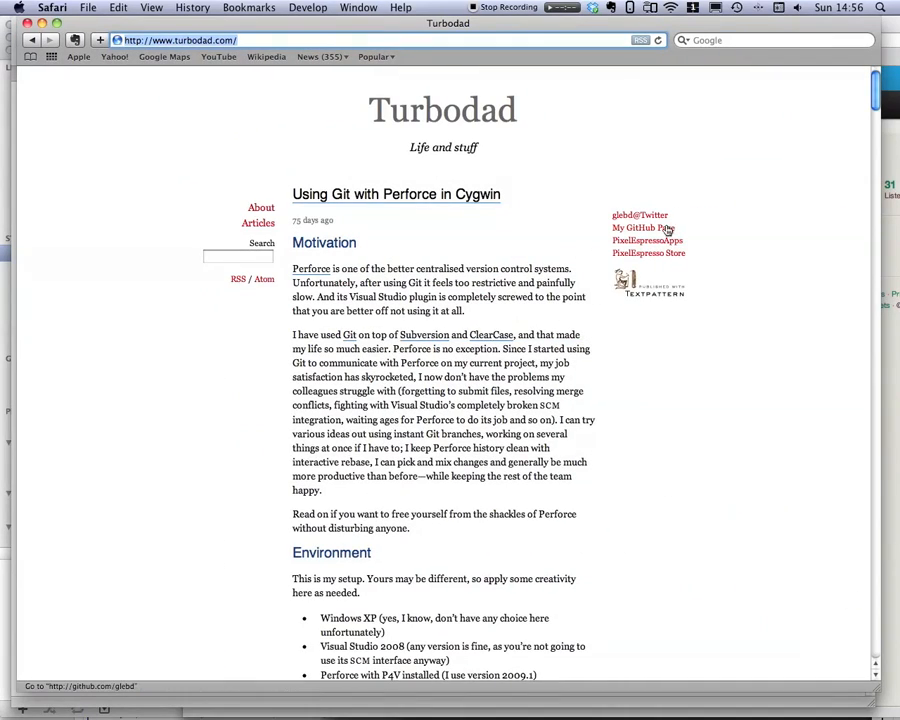
pyautogui.rightClick(663, 229)
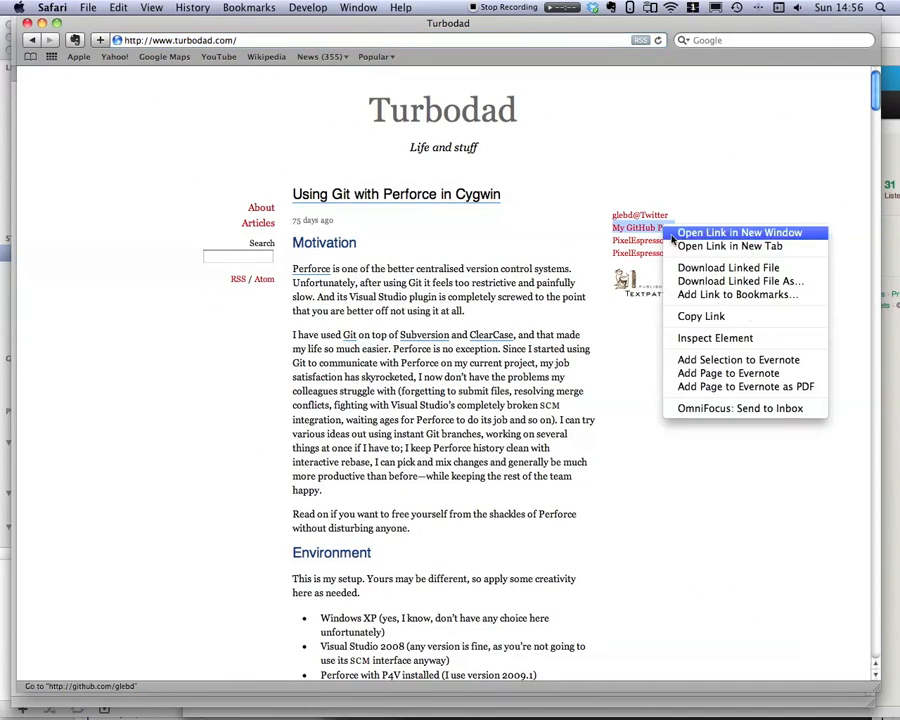
pyautogui.click(740, 314)
pyautogui.moveTo(374, 24); pyautogui.dragTo(810, 45)
pyautogui.click(280, 413)
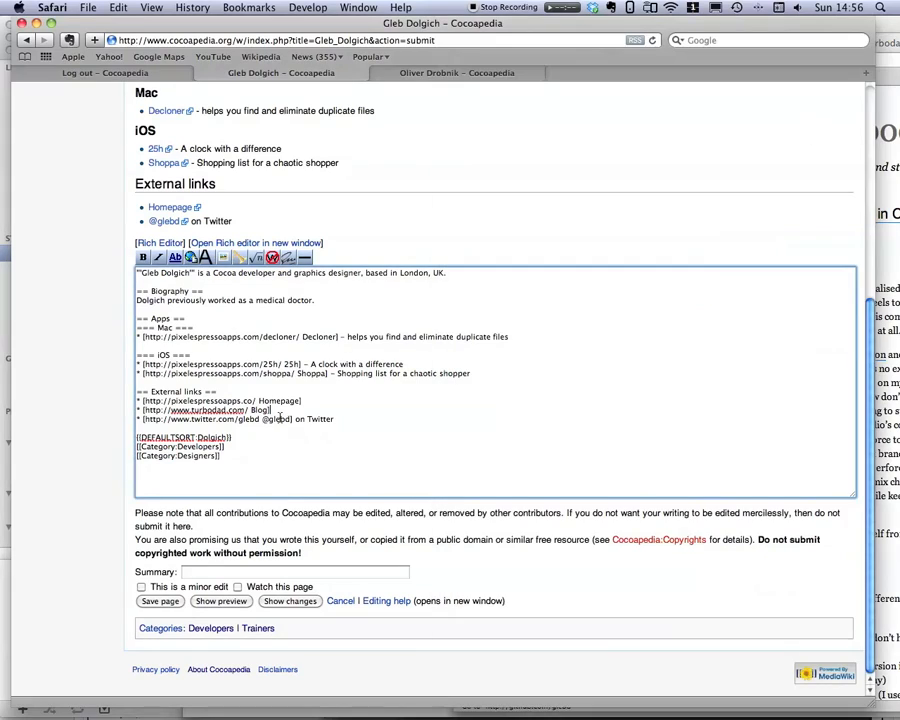
pyautogui.click(344, 419)
pyautogui.press('Return')
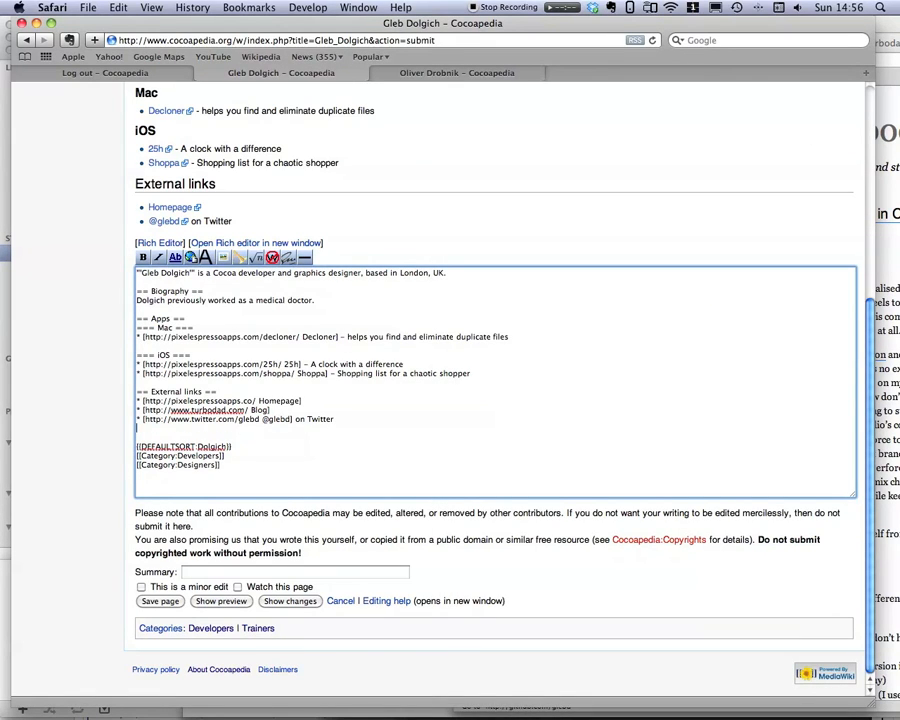
pyautogui.write('* [')
pyautogui.press('super+v')
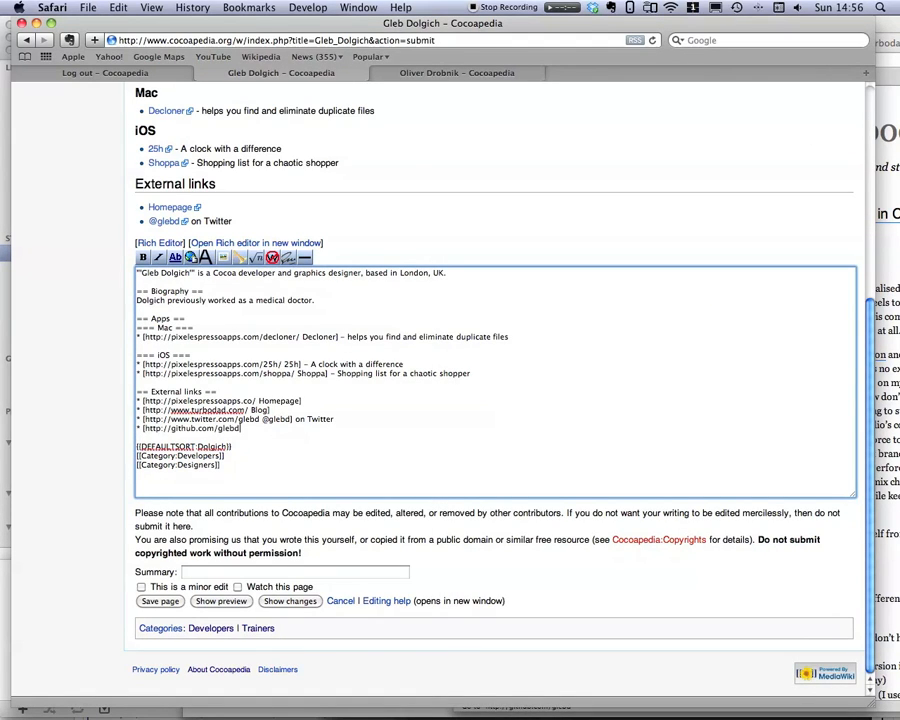
pyautogui.write('GitHub')
# Check the blog's About page and the PixelEspresso Store link, then close the blog window.
pyautogui.click(888, 170)
pyautogui.moveTo(767, 20); pyautogui.dragTo(298, 18)
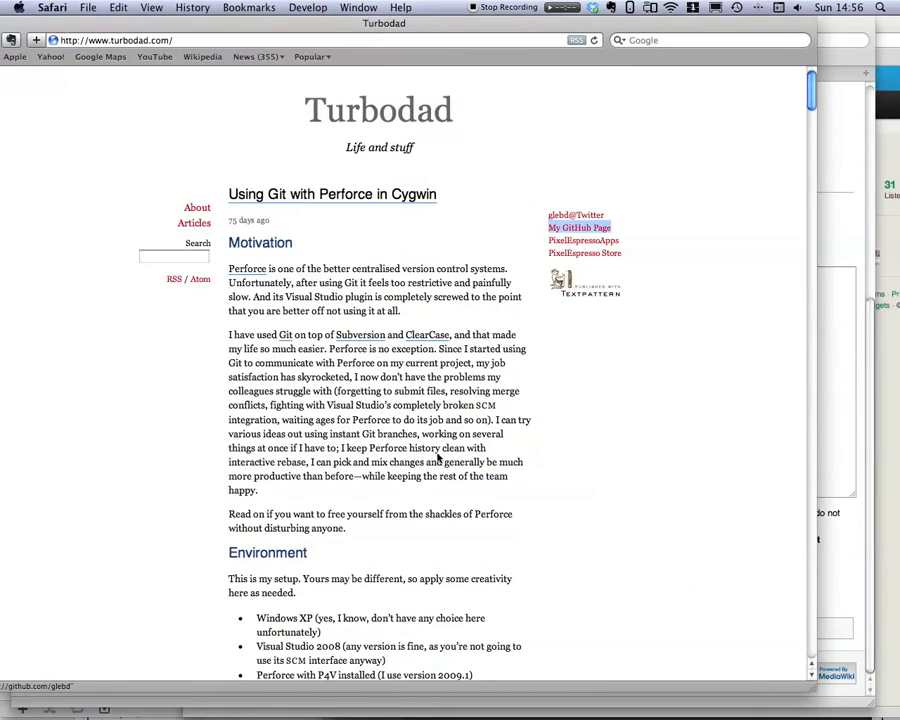
pyautogui.click(197, 209)
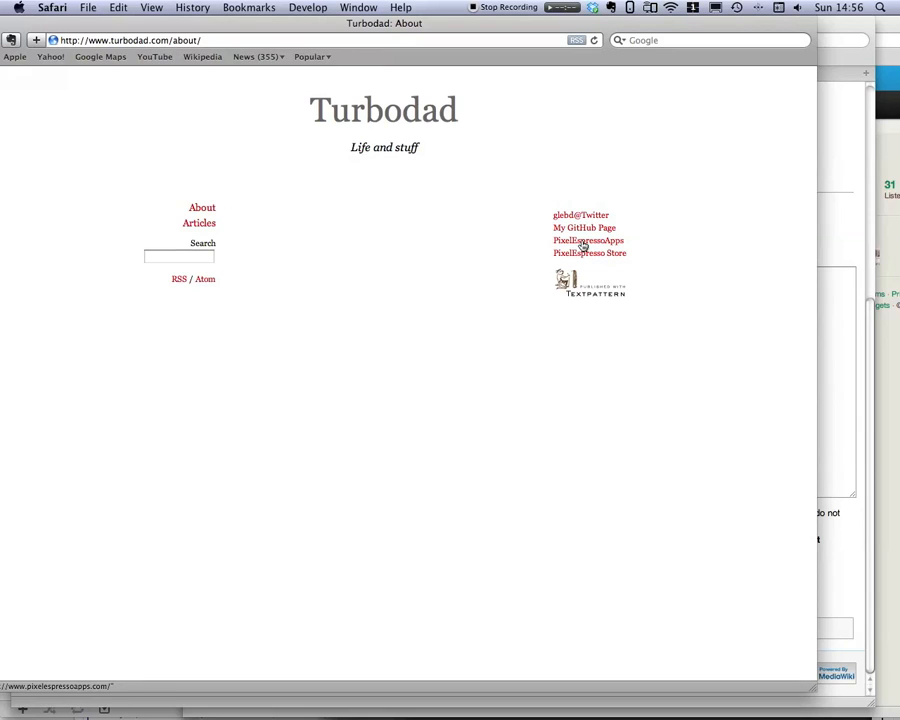
pyautogui.click(584, 256)
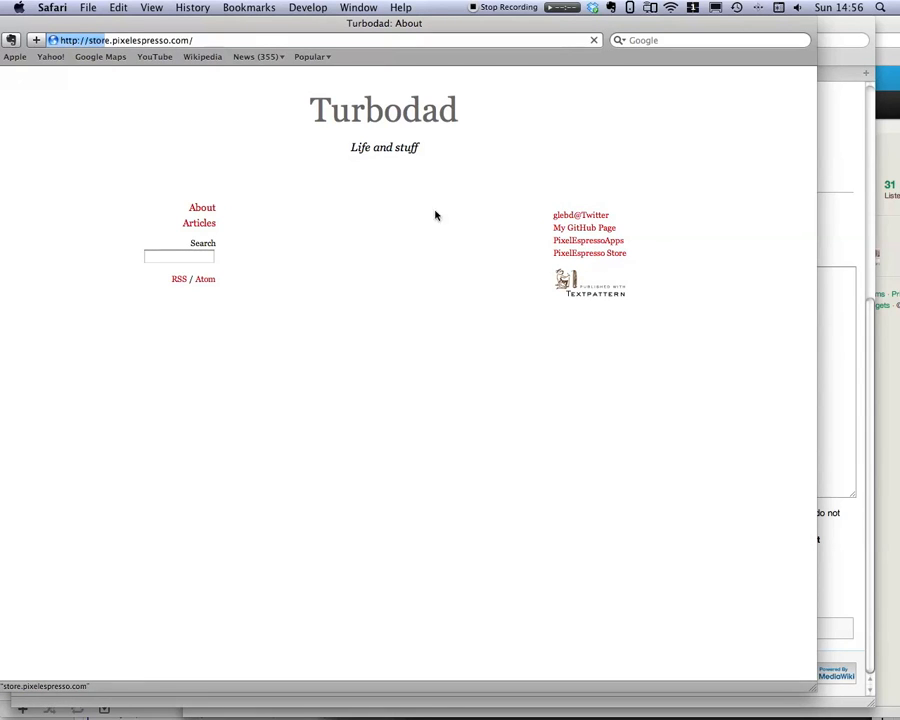
pyautogui.moveTo(268, 27); pyautogui.dragTo(406, 24)
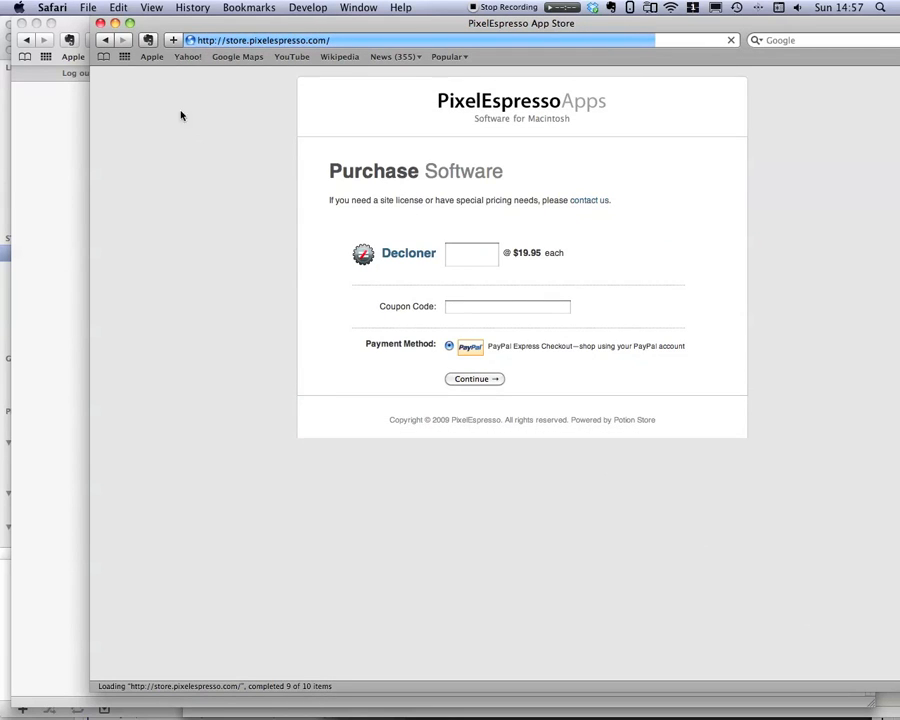
pyautogui.click(105, 40)
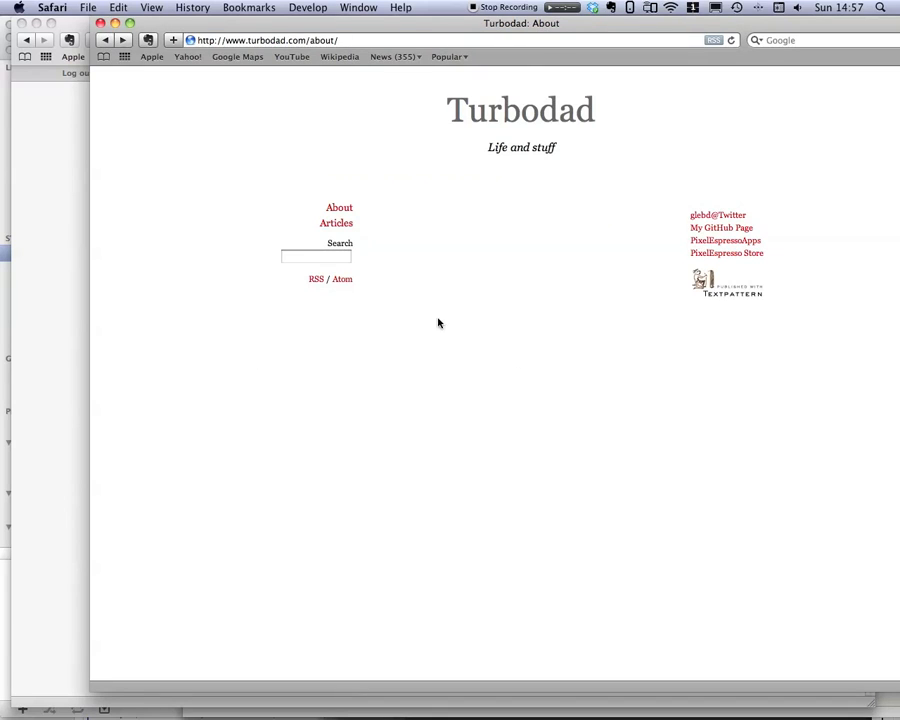
pyautogui.click(115, 23)
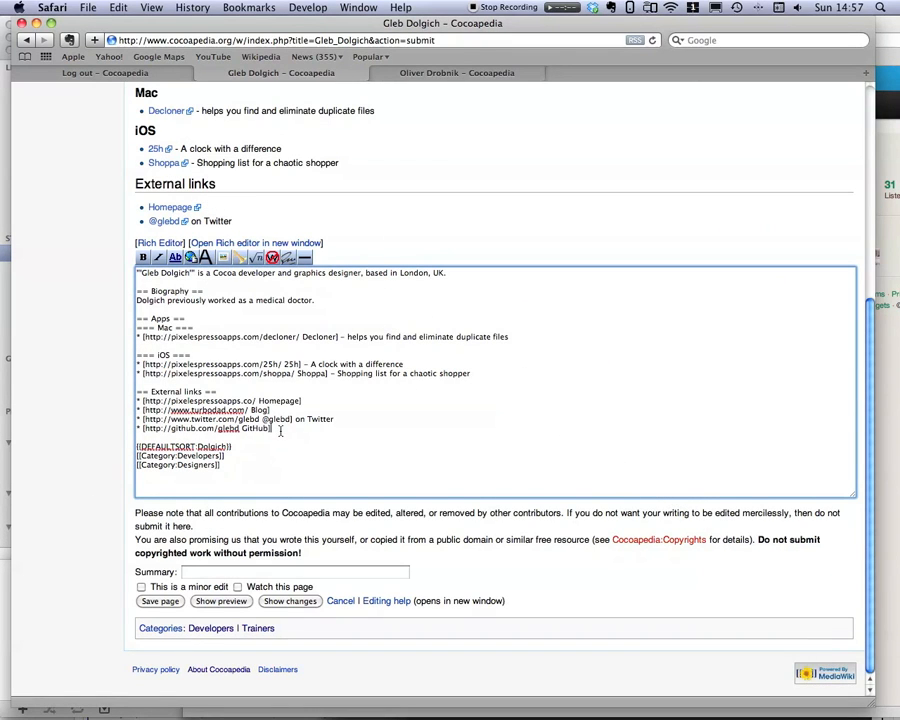
# Review the preview of the Gleb Dolgich article and save the page.
pyautogui.scroll(6, 284, 385)
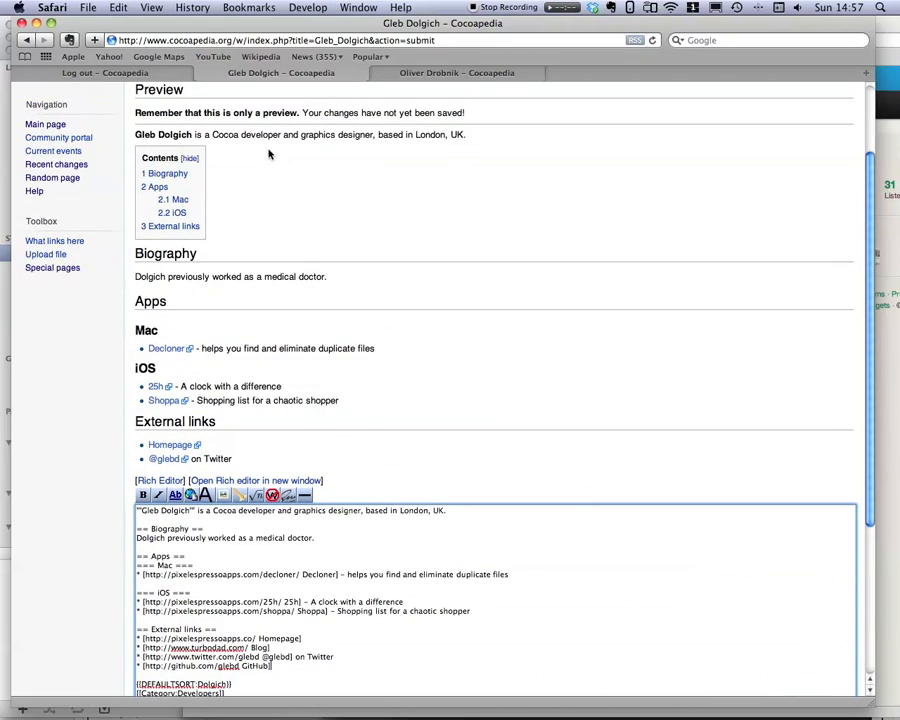
pyautogui.scroll(-2, 290, 396)
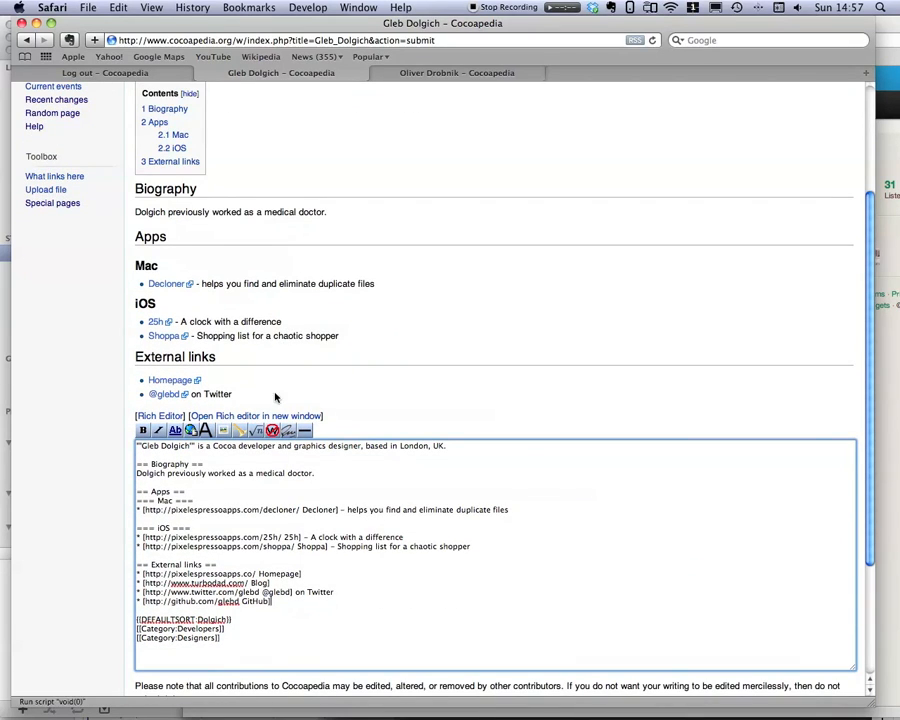
pyautogui.scroll(1, 210, 240)
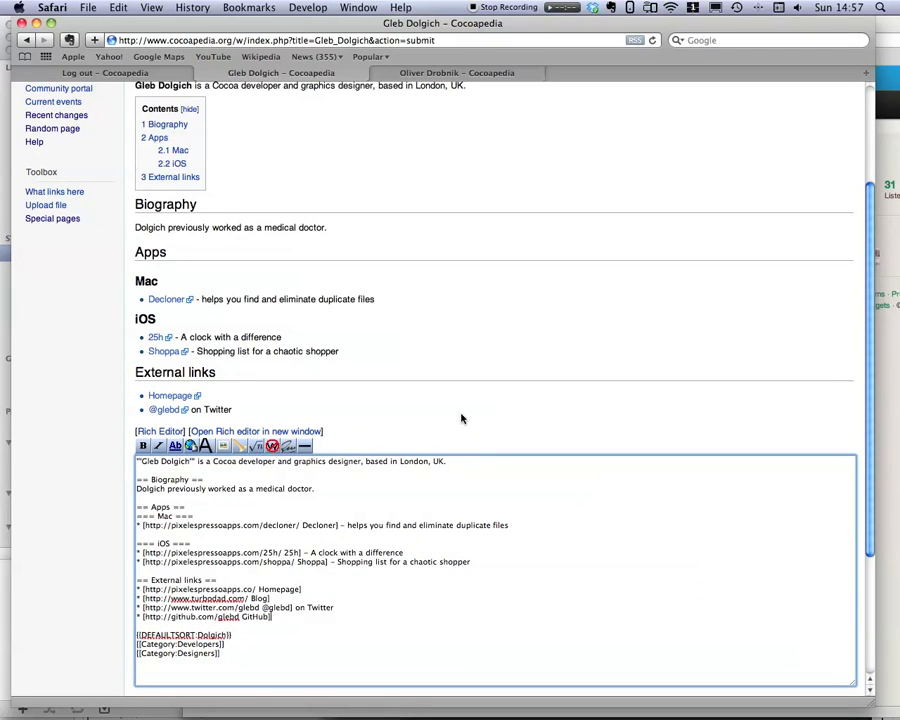
pyautogui.scroll(2, 461, 417)
pyautogui.scroll(2, 460, 416)
pyautogui.scroll(-1, 448, 416)
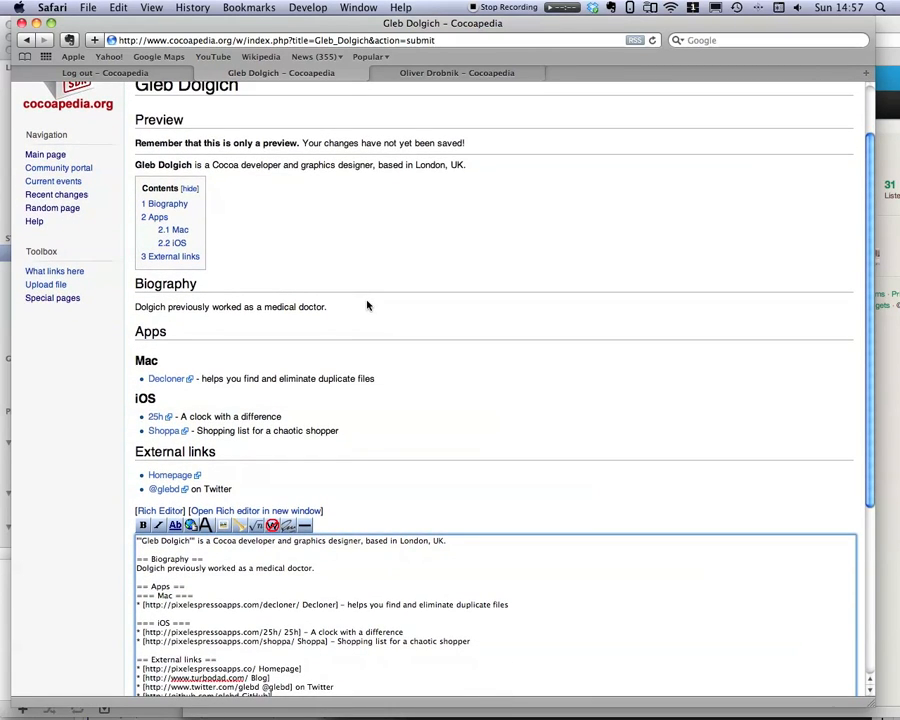
pyautogui.scroll(-2, 366, 305)
pyautogui.scroll(-4, 367, 305)
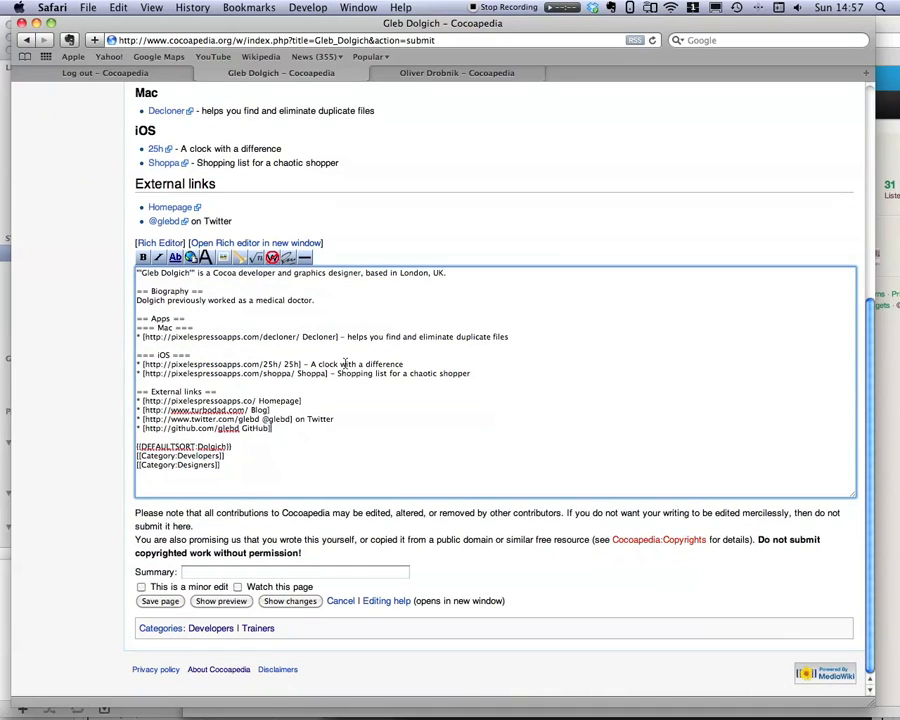
pyautogui.click(160, 601)
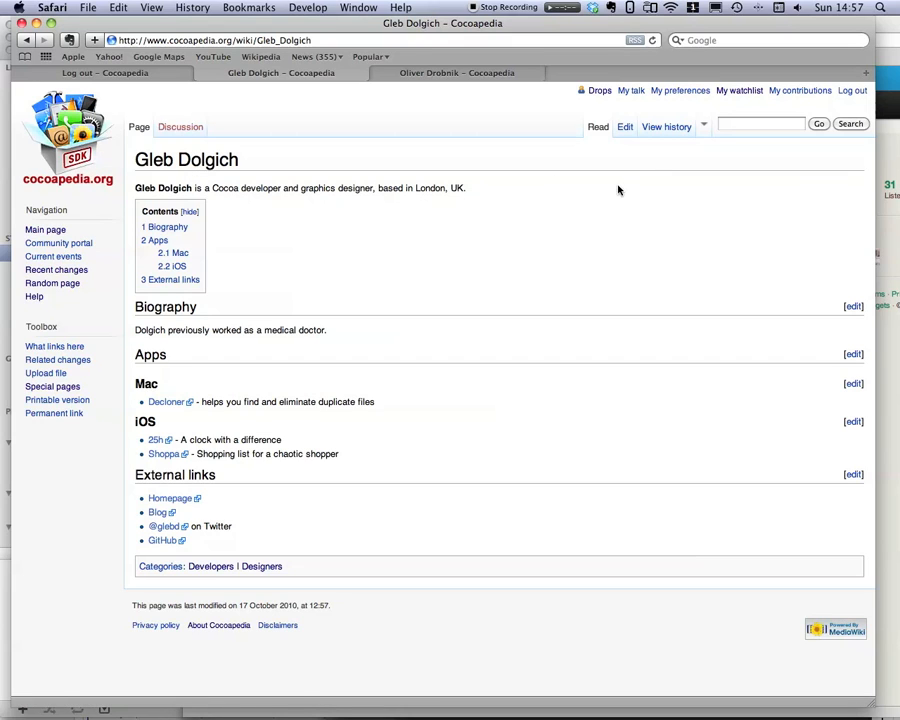
pyautogui.click(665, 127)
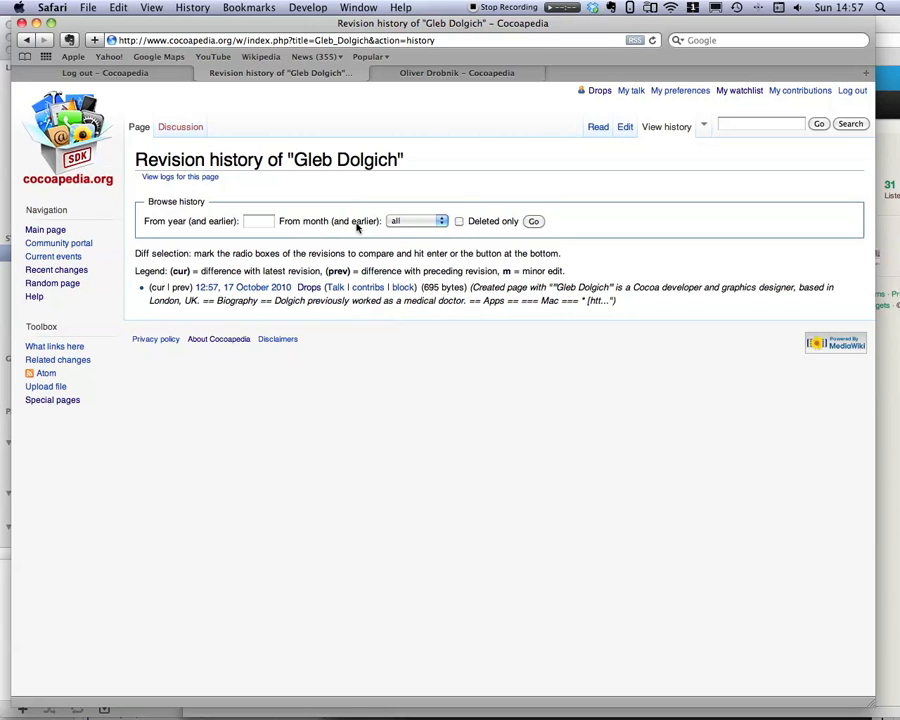
pyautogui.click(457, 73)
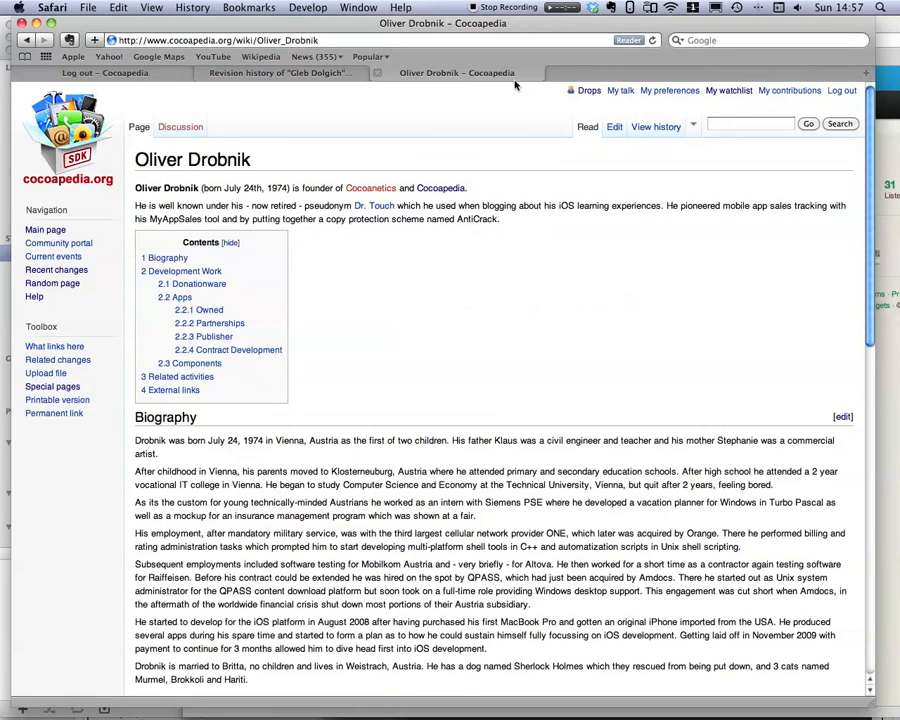
pyautogui.click(640, 127)
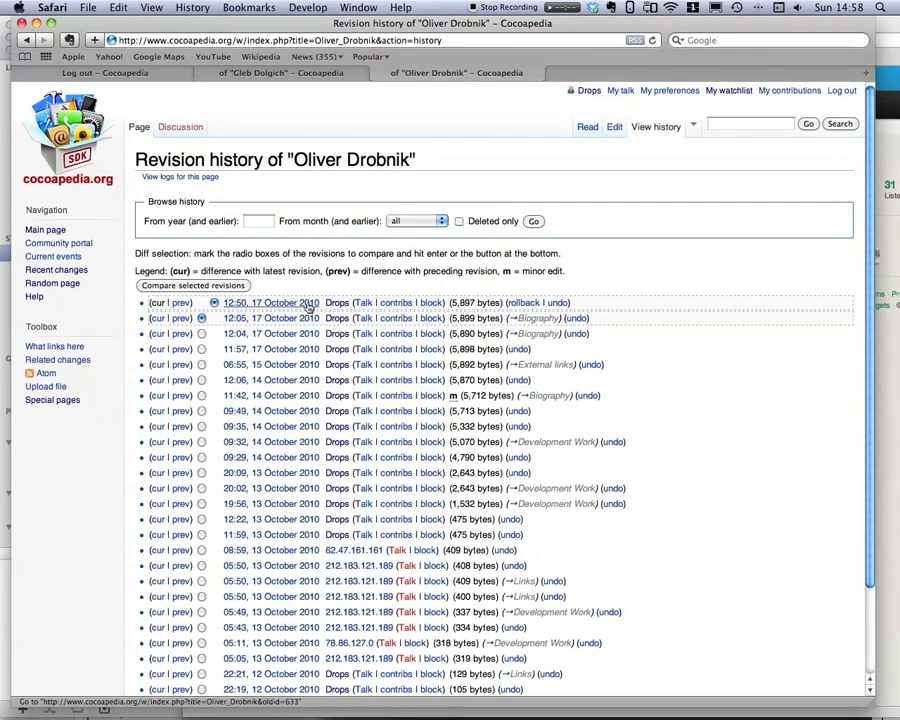